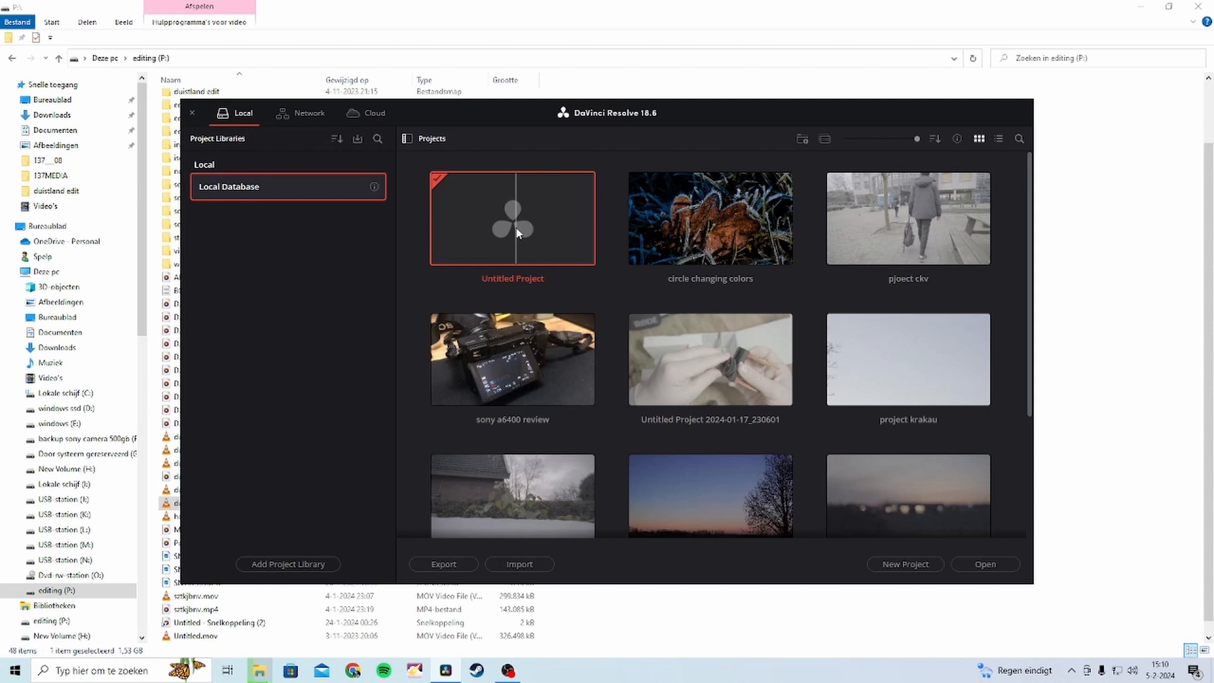
Open the project named Untitled Project and switch to the Cut page.
click(613, 277)
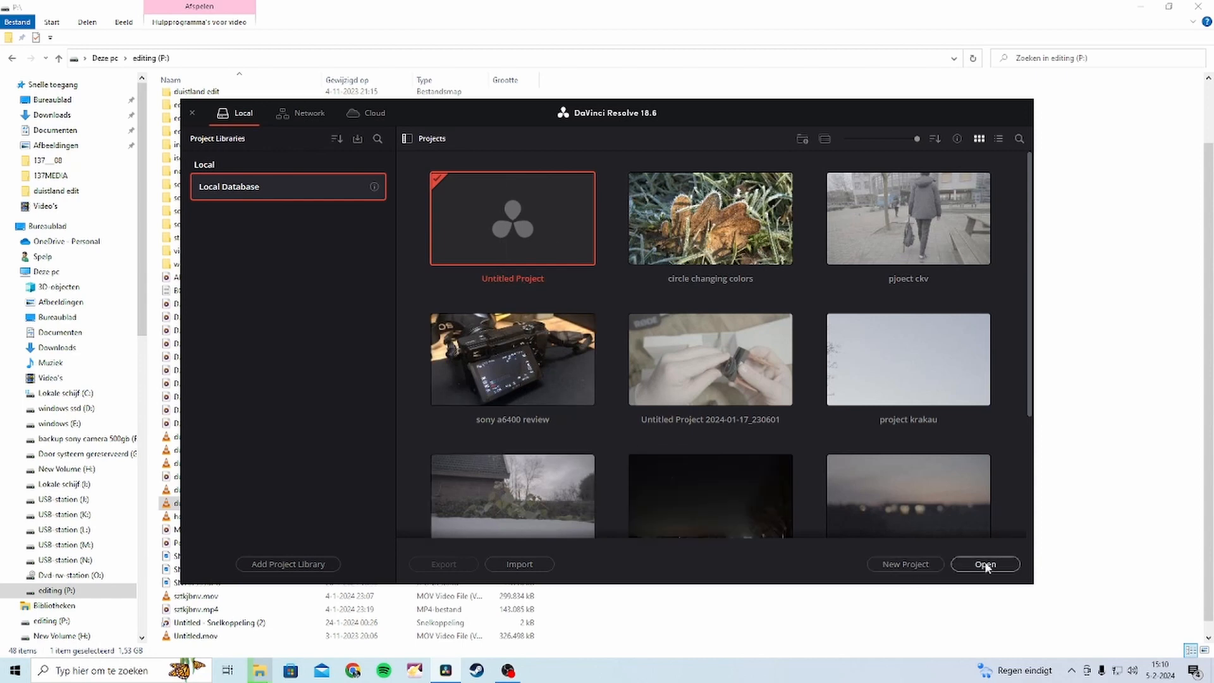
double_click(507, 229)
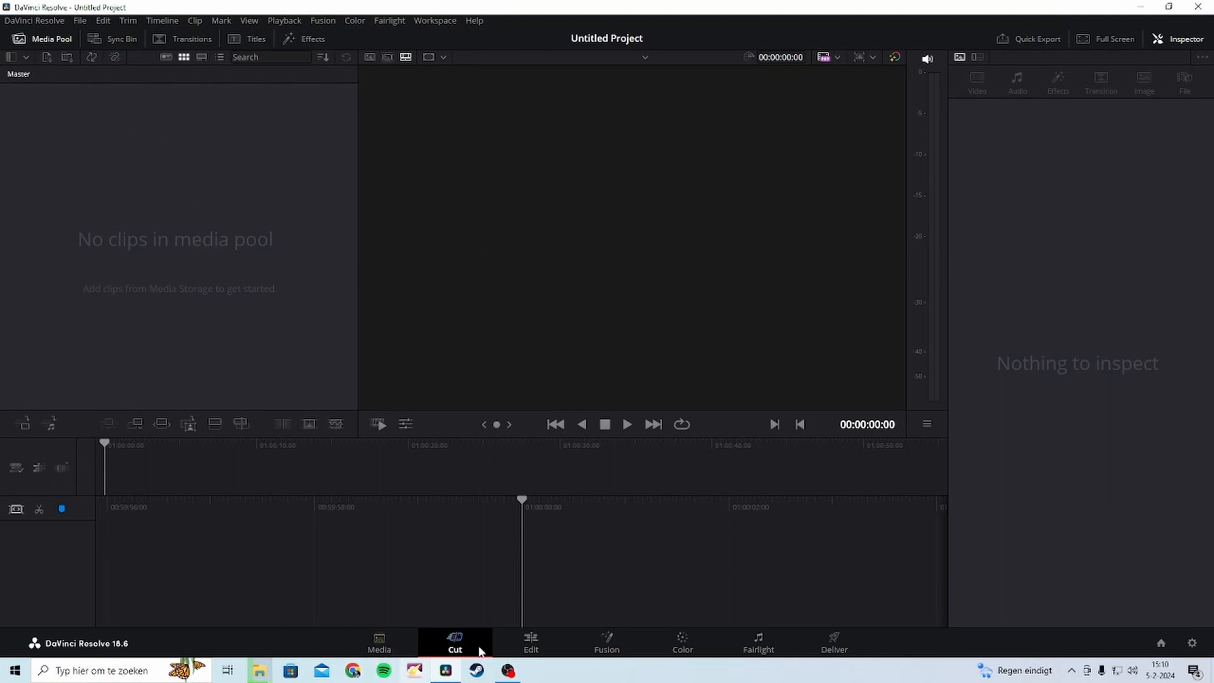
click(392, 641)
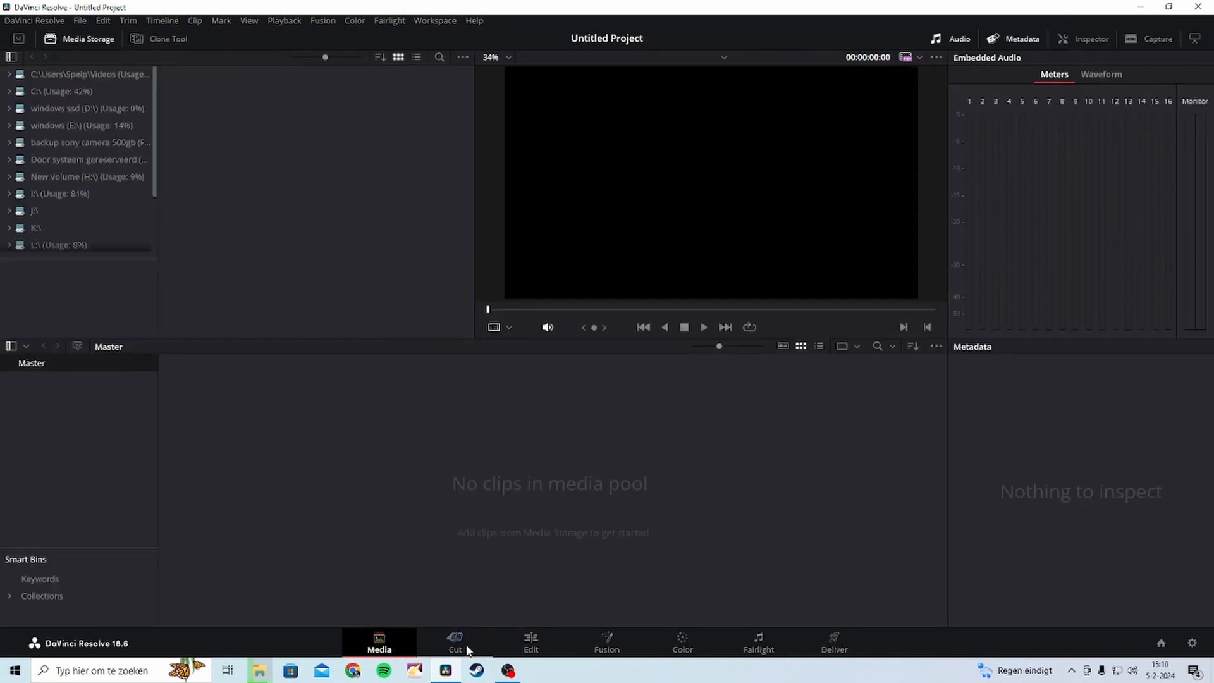
click(458, 643)
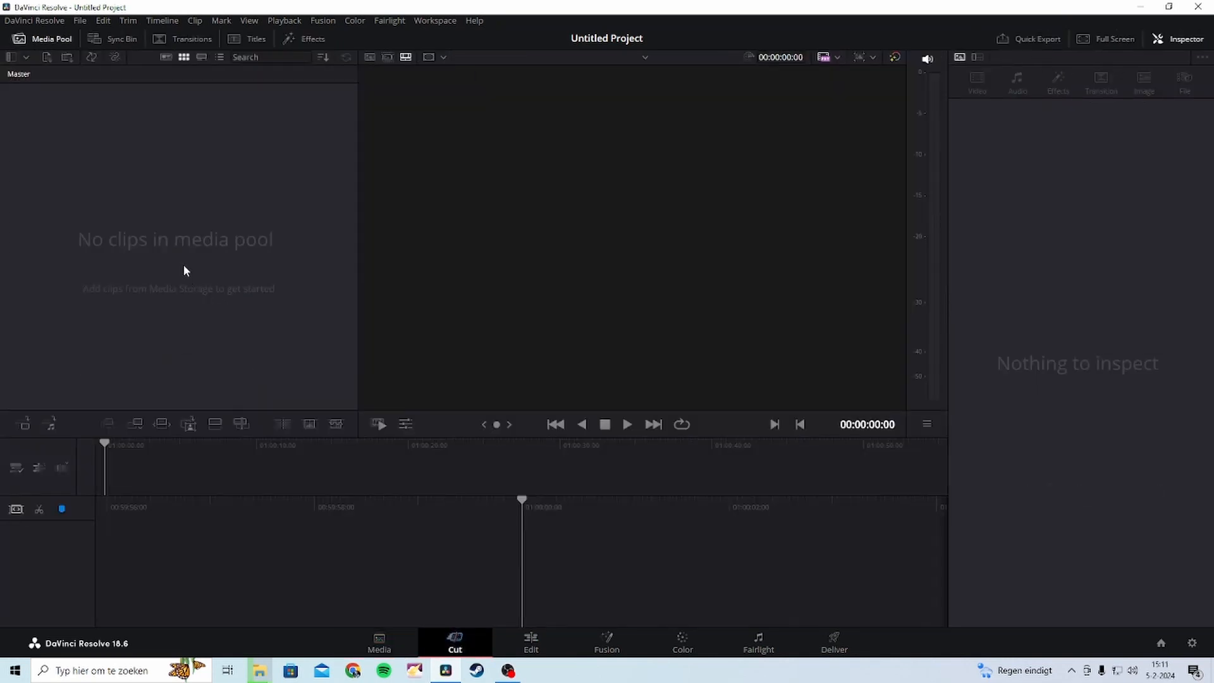
Start a media import and browse drive H: to the drone folder "tuin met kas meten en monschau videos edit".
right_click(131, 207)
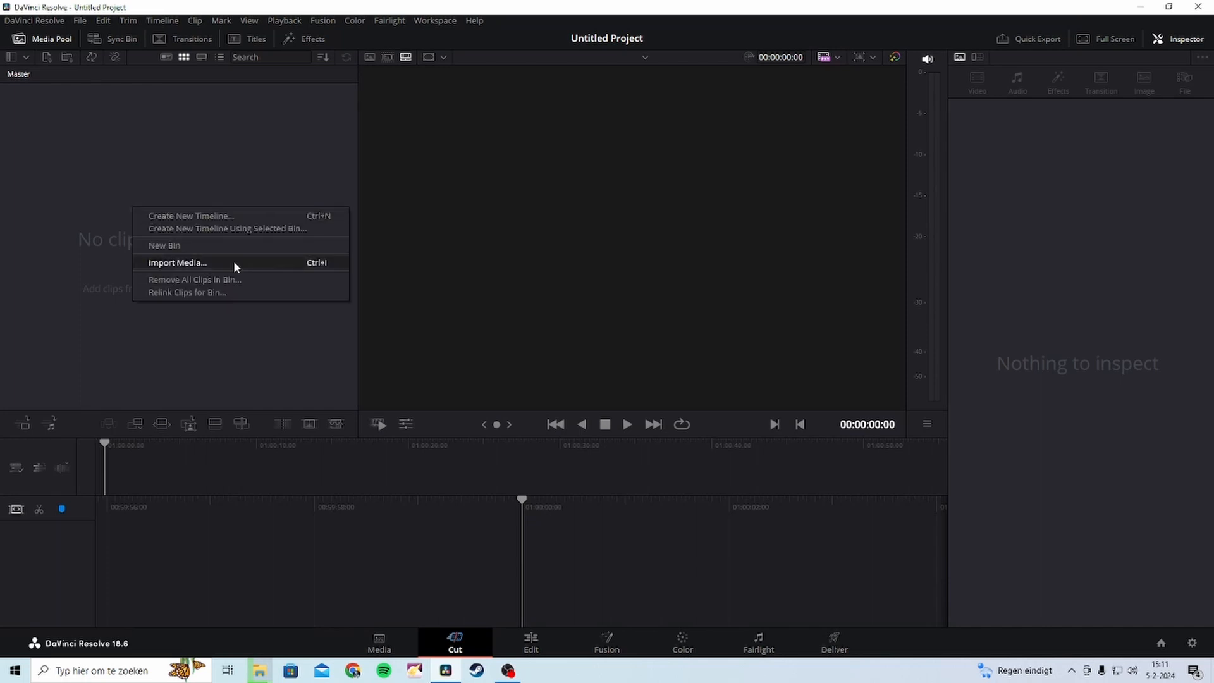
click(292, 263)
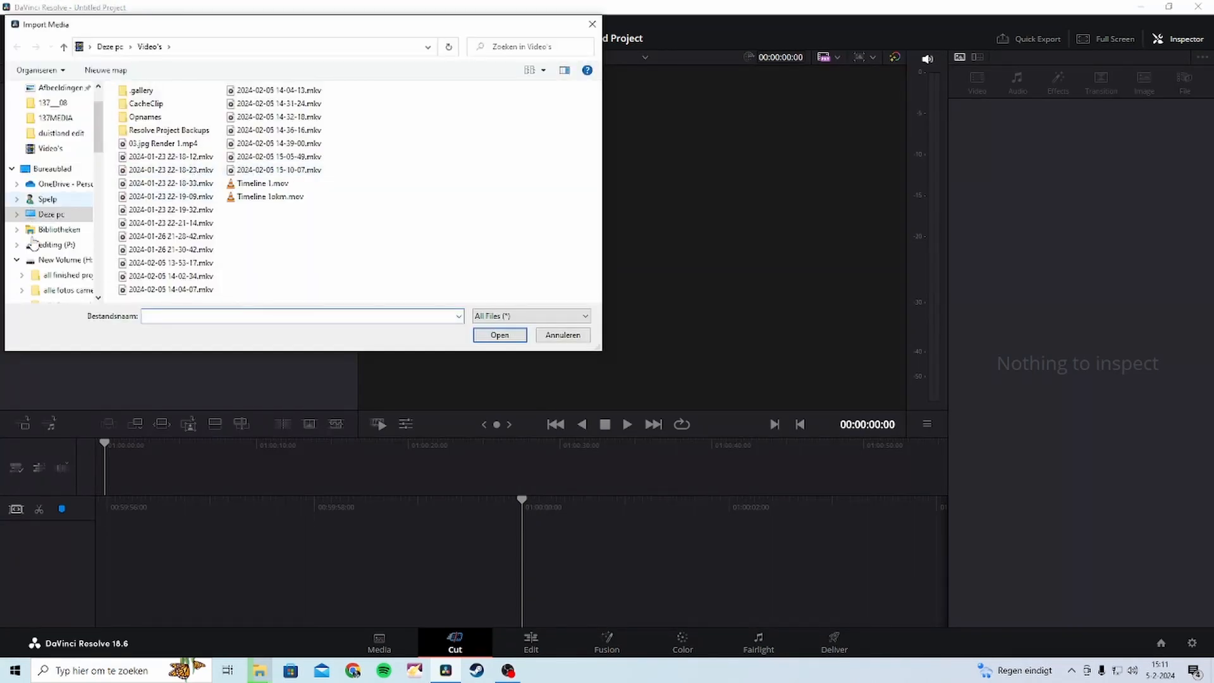
scroll(32, 243, down, 3)
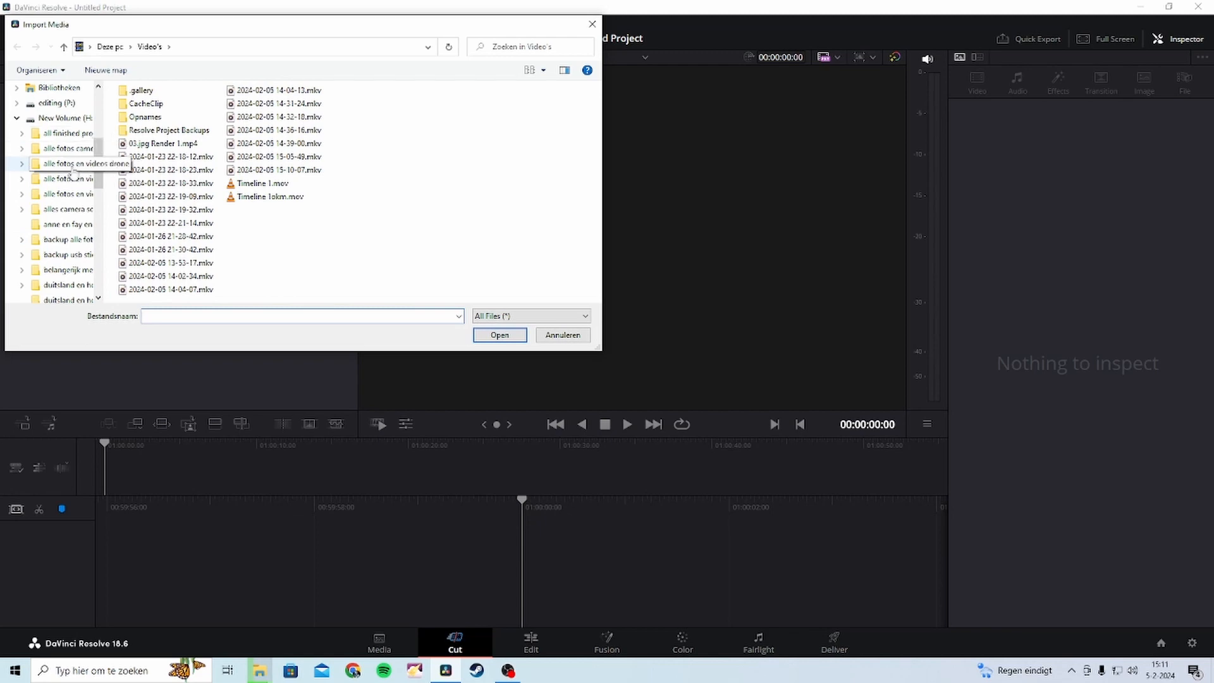
click(70, 119)
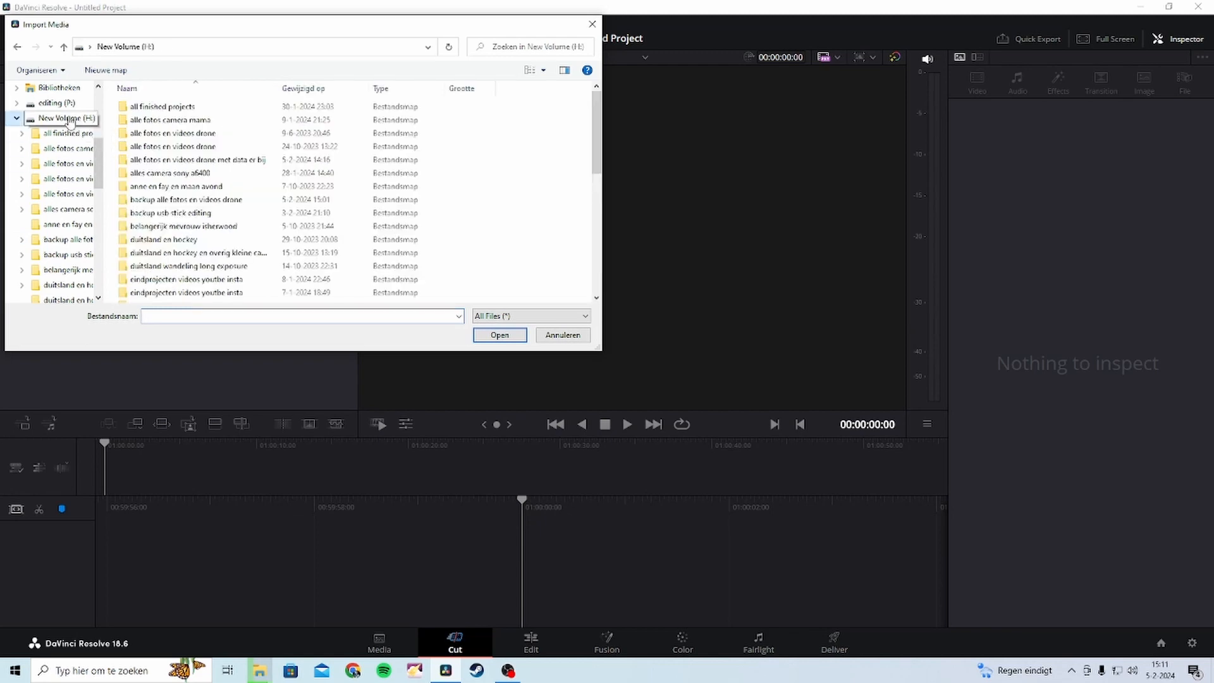
double_click(203, 162)
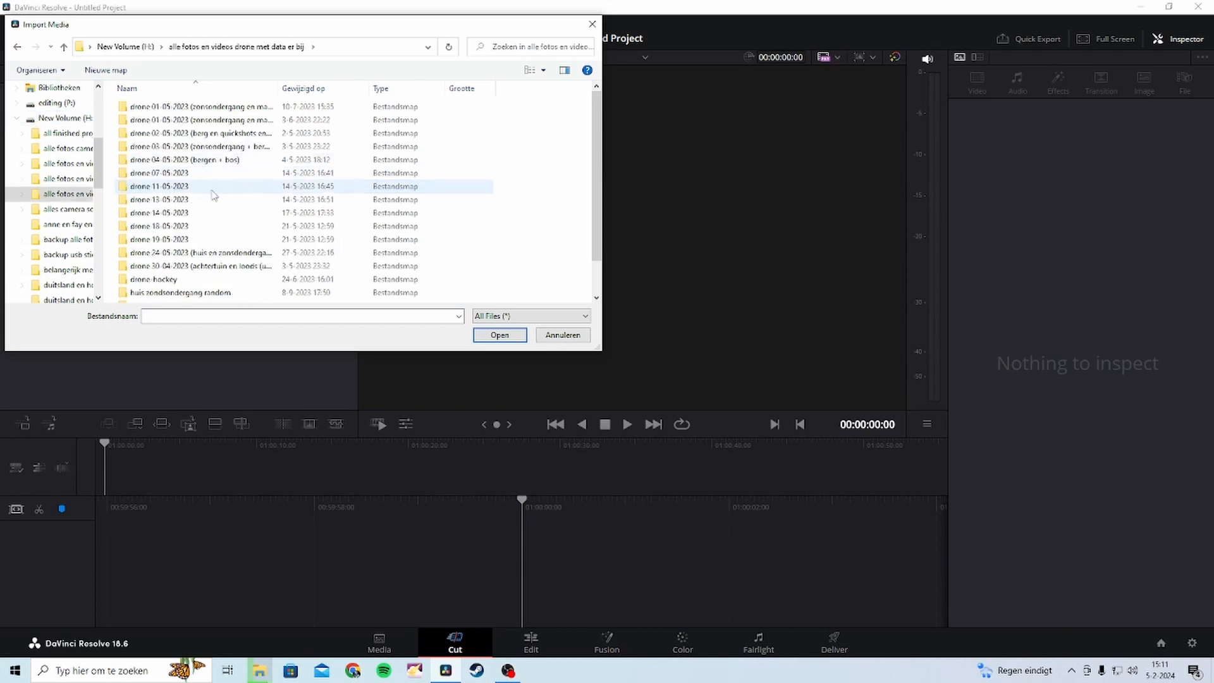
scroll(190, 285, down, 3)
double_click(190, 285)
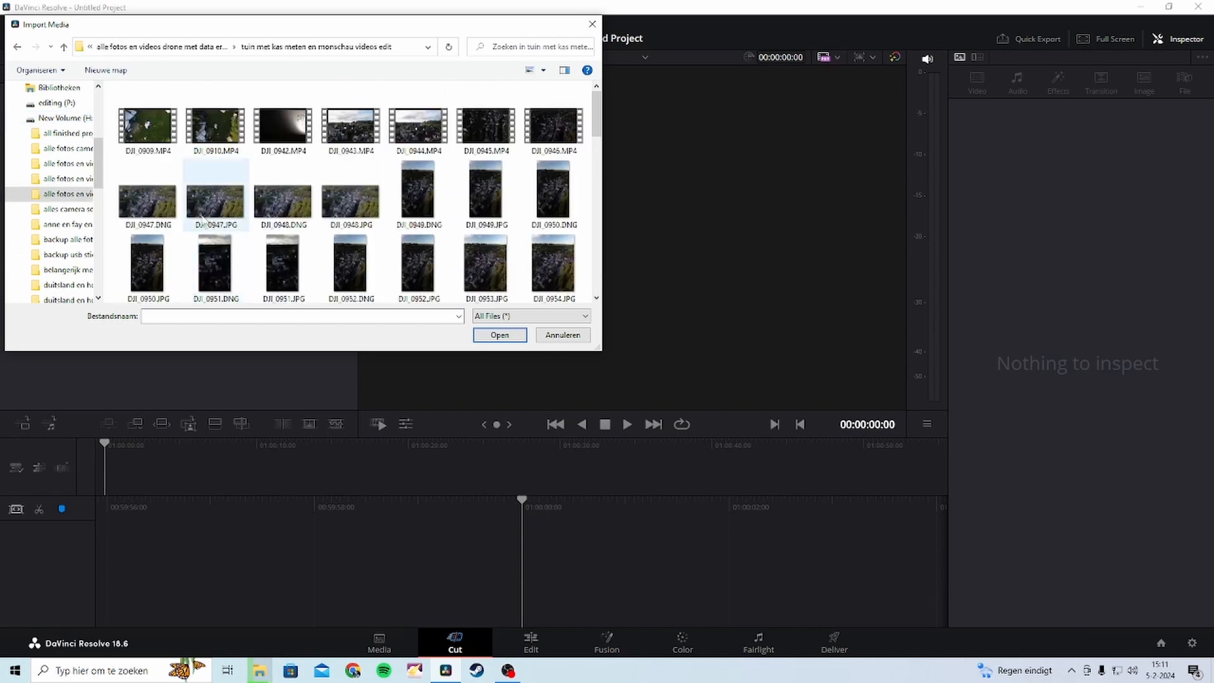
Import the drone clip DJI_0971.MP4 and change the project frame rate to match it.
scroll(536, 202, down, 3)
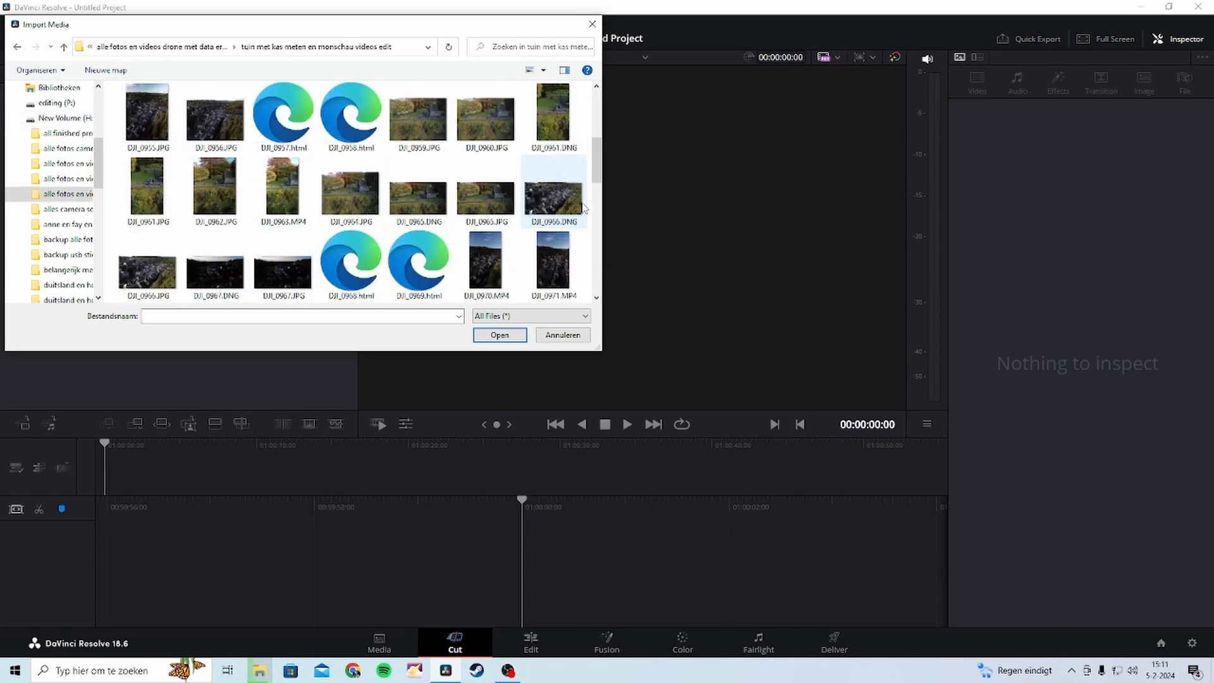
scroll(582, 211, up, 2)
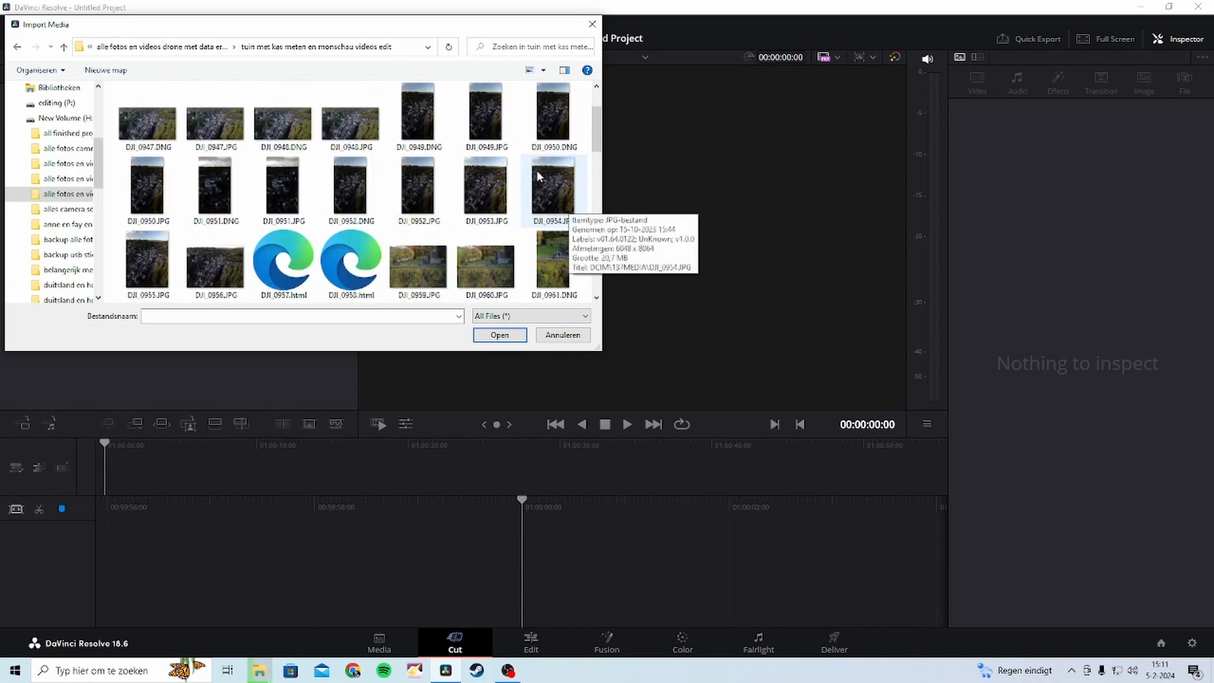
scroll(525, 185, down, 1)
scroll(526, 186, down, 3)
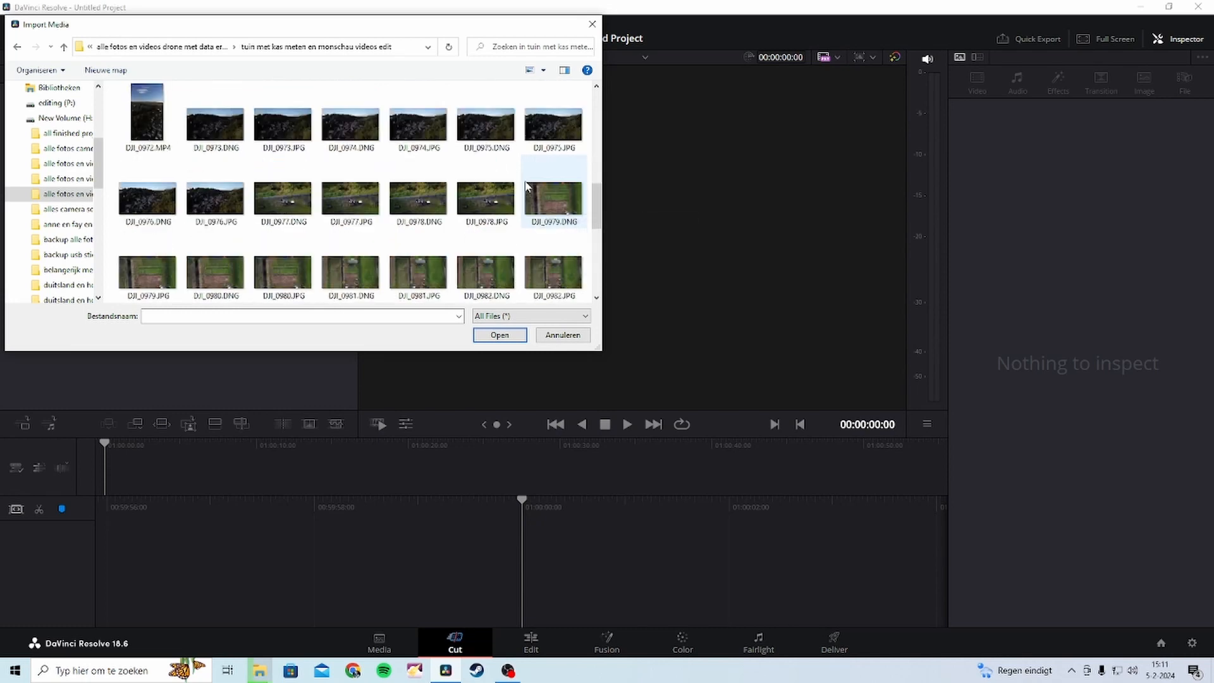
scroll(369, 167, up, 1)
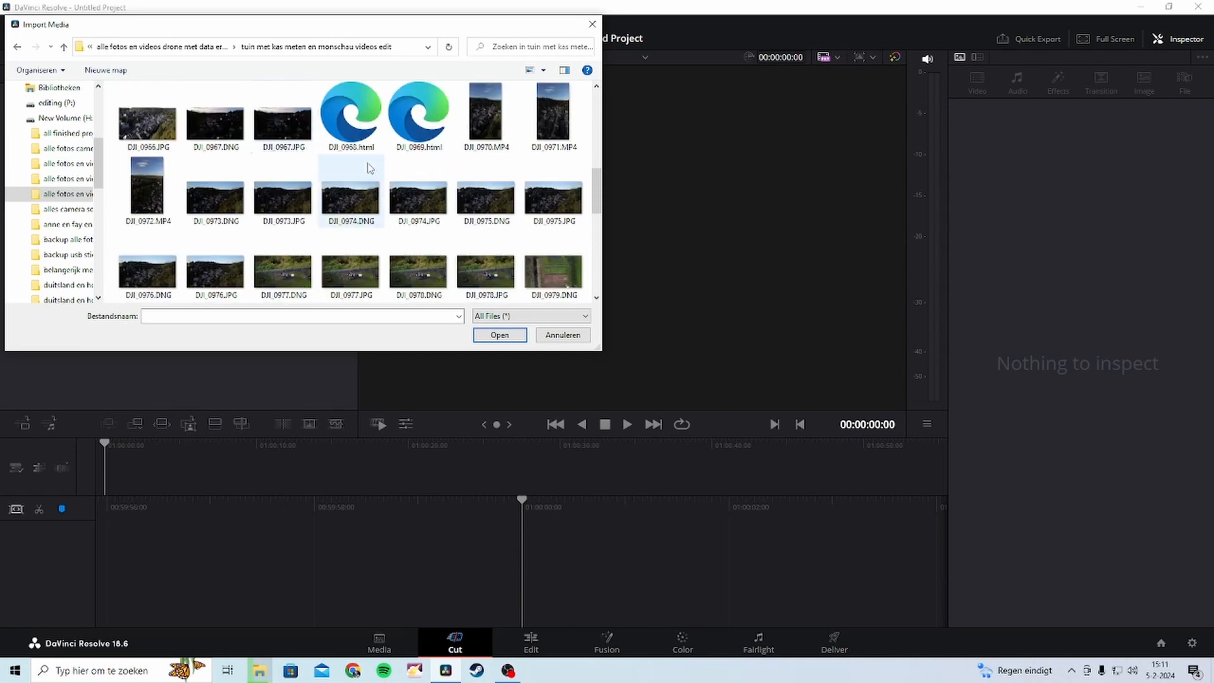
mouse_move(598, 178)
mouse_down()
mouse_move(595, 190)
mouse_move(596, 168)
mouse_up()
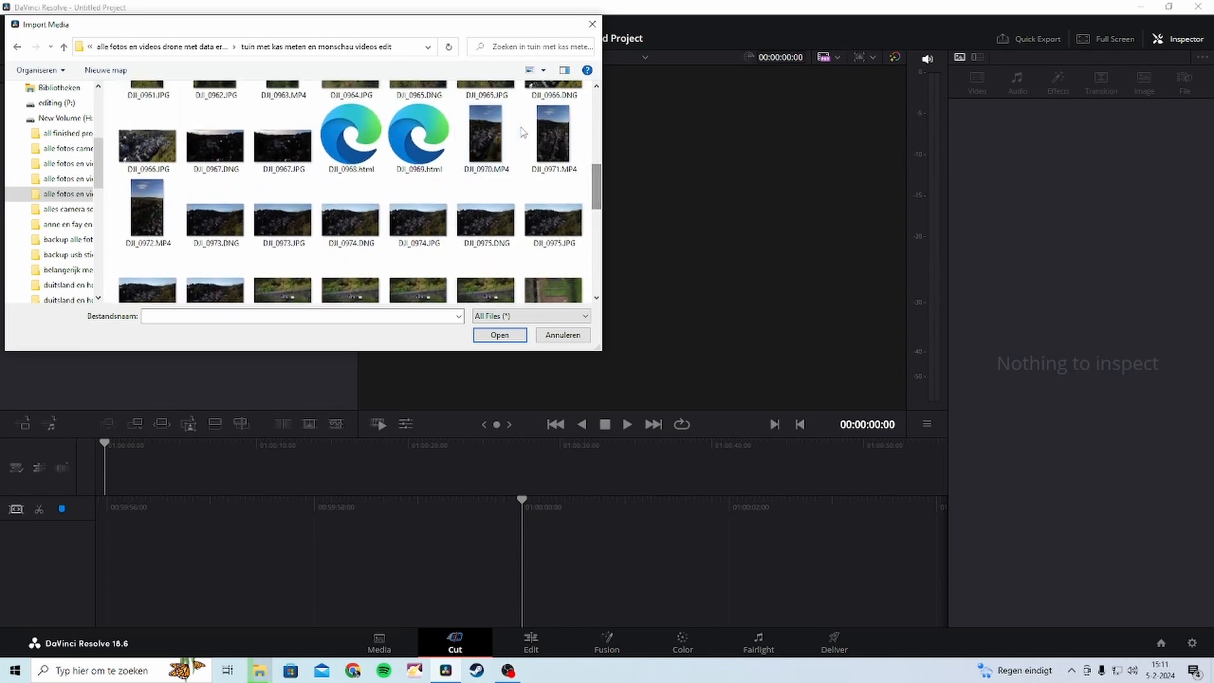
double_click(542, 133)
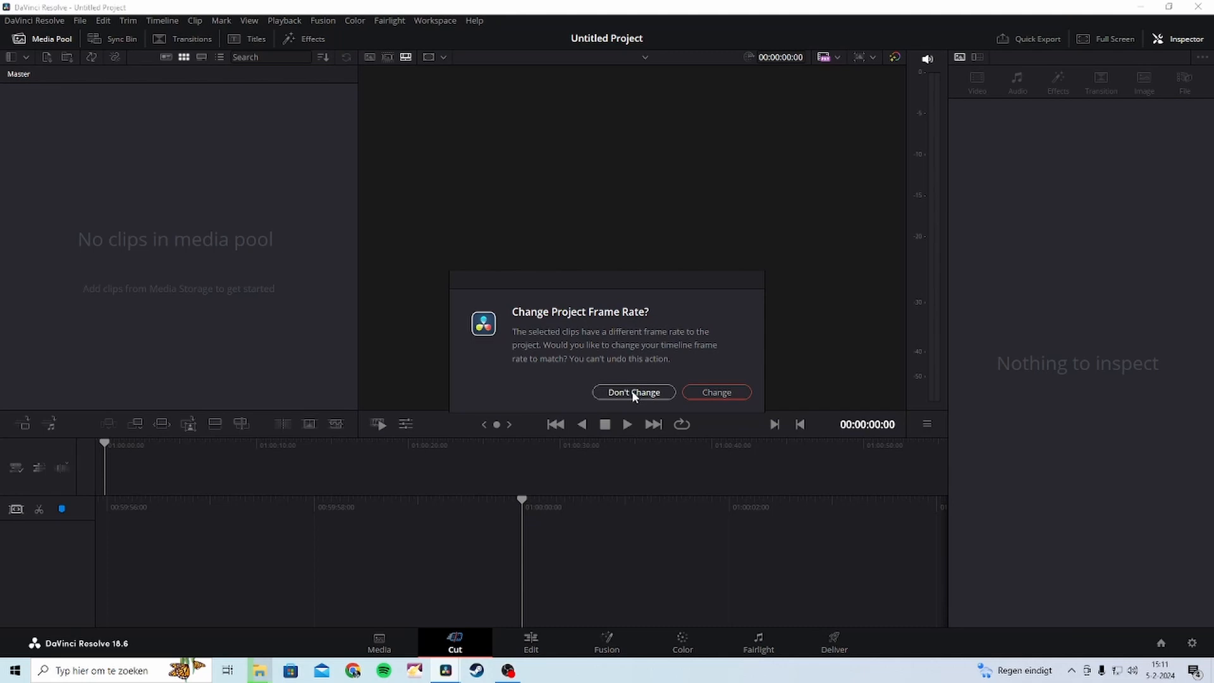
click(716, 392)
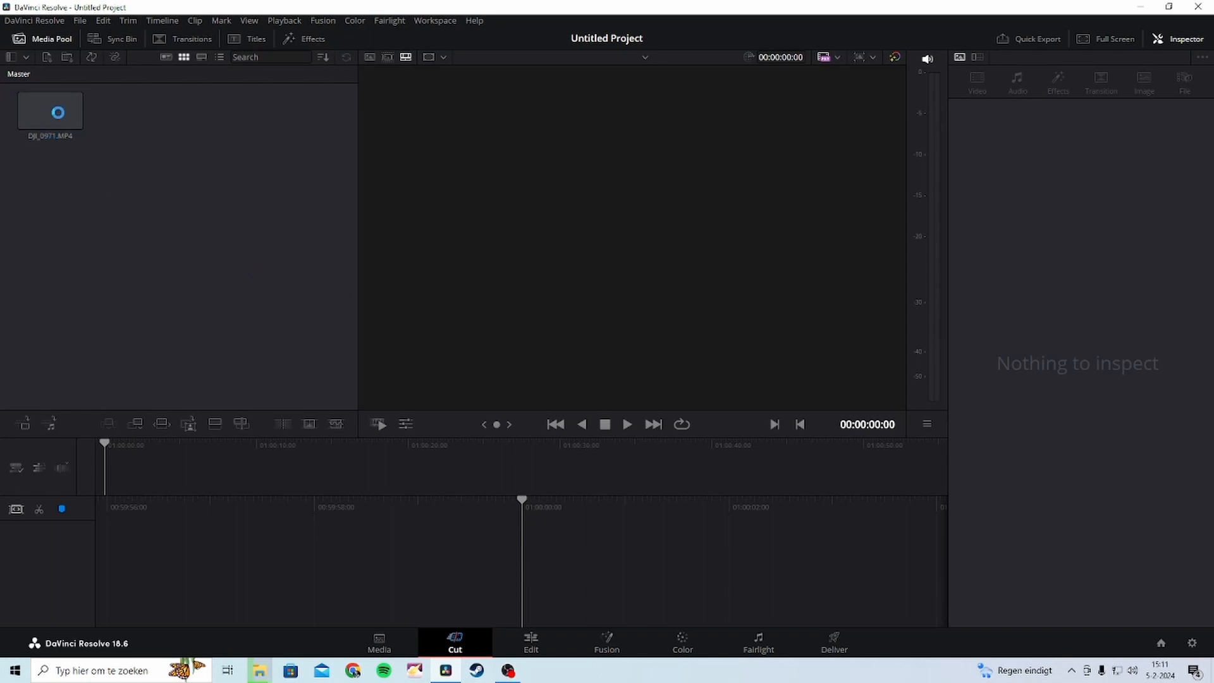
Place the DJI_0971.MP4 clip from the media pool at the start of the empty timeline.
click(56, 124)
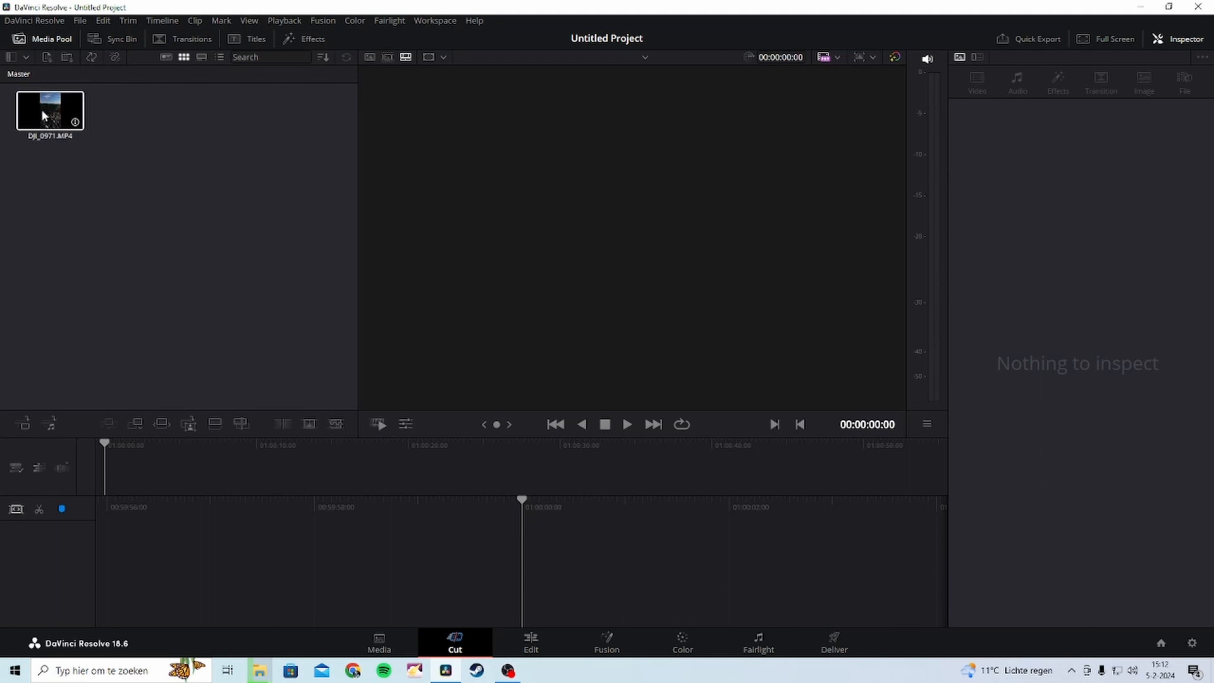
mouse_move(54, 114)
mouse_down()
mouse_move(193, 172)
mouse_move(52, 124)
mouse_up()
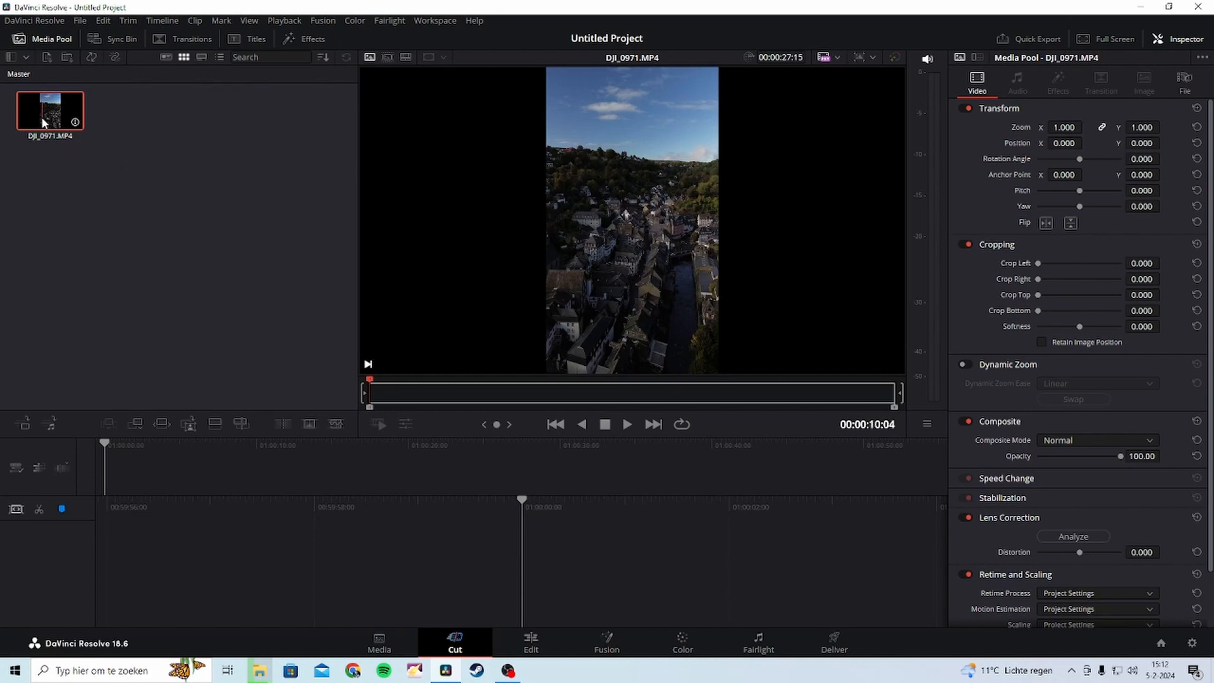
drag(45, 114, 171, 462)
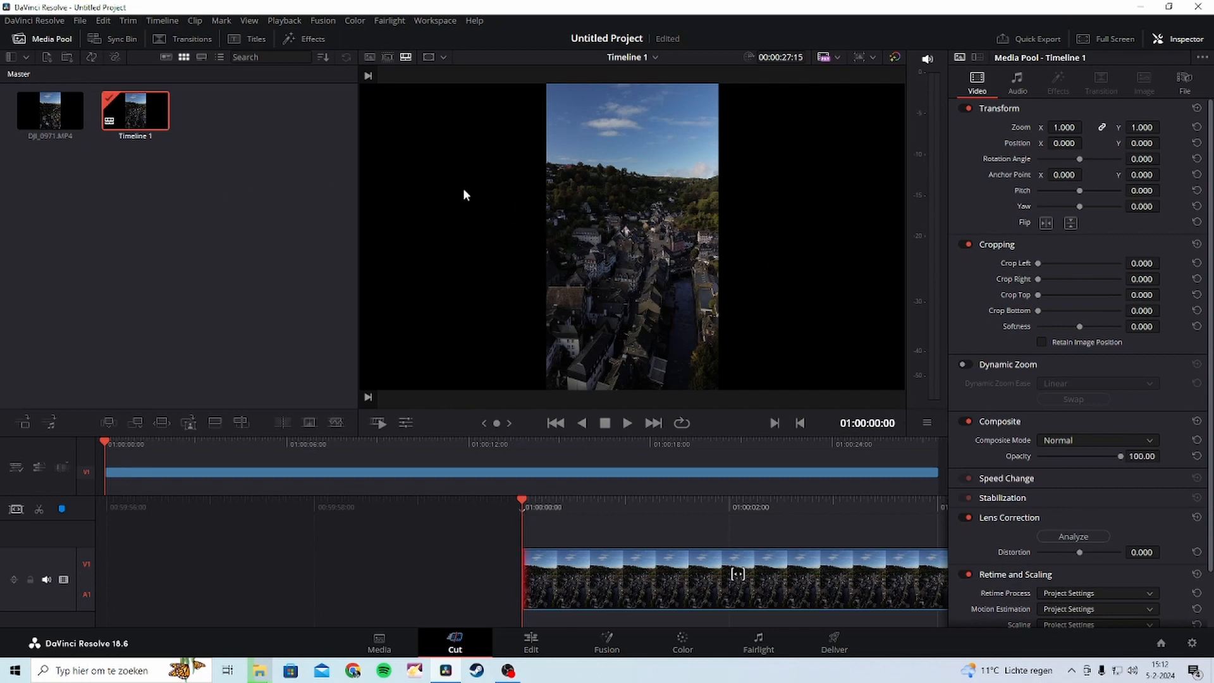
Give Timeline 1 its own settings: vertical 2160 x 3840 Ultra HD resolution, with mismatched resolution set to Scale full frame with crop.
right_click(137, 110)
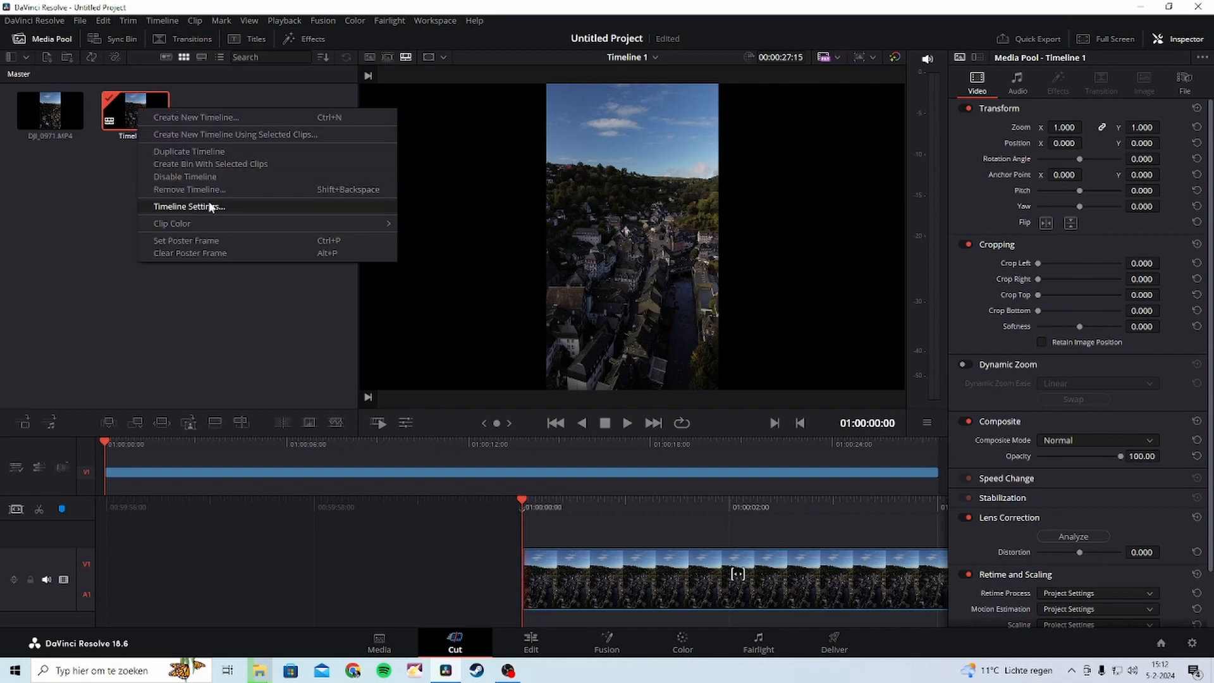
click(189, 206)
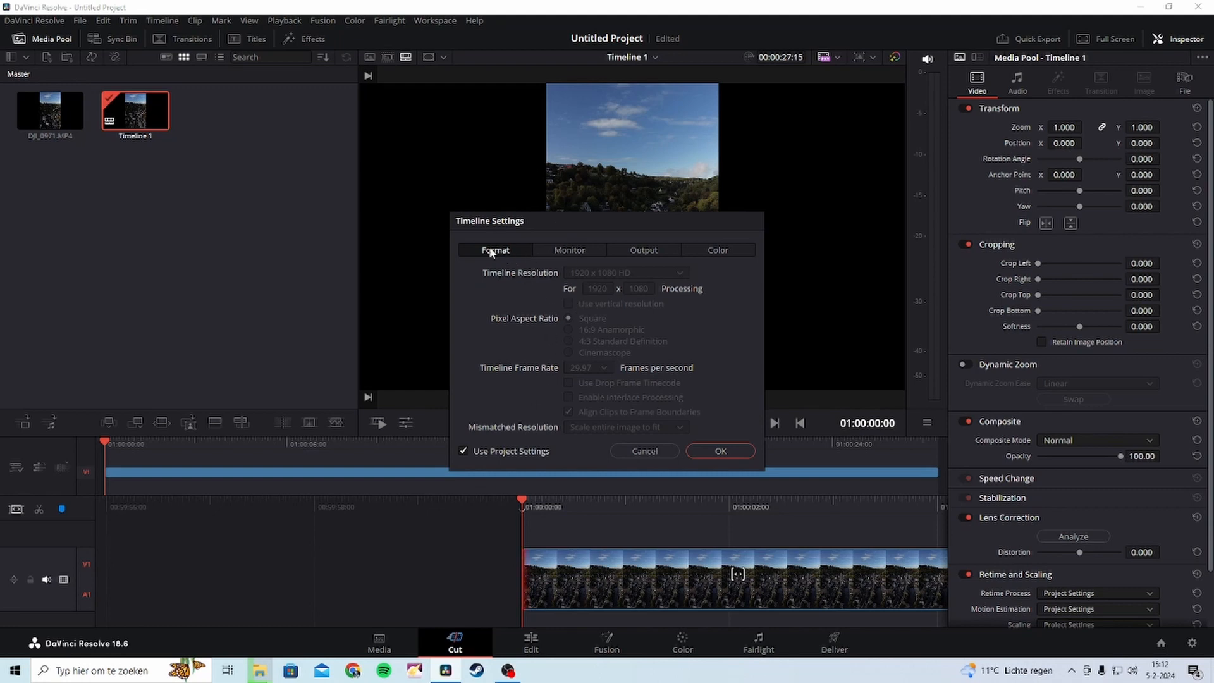
click(463, 450)
click(607, 273)
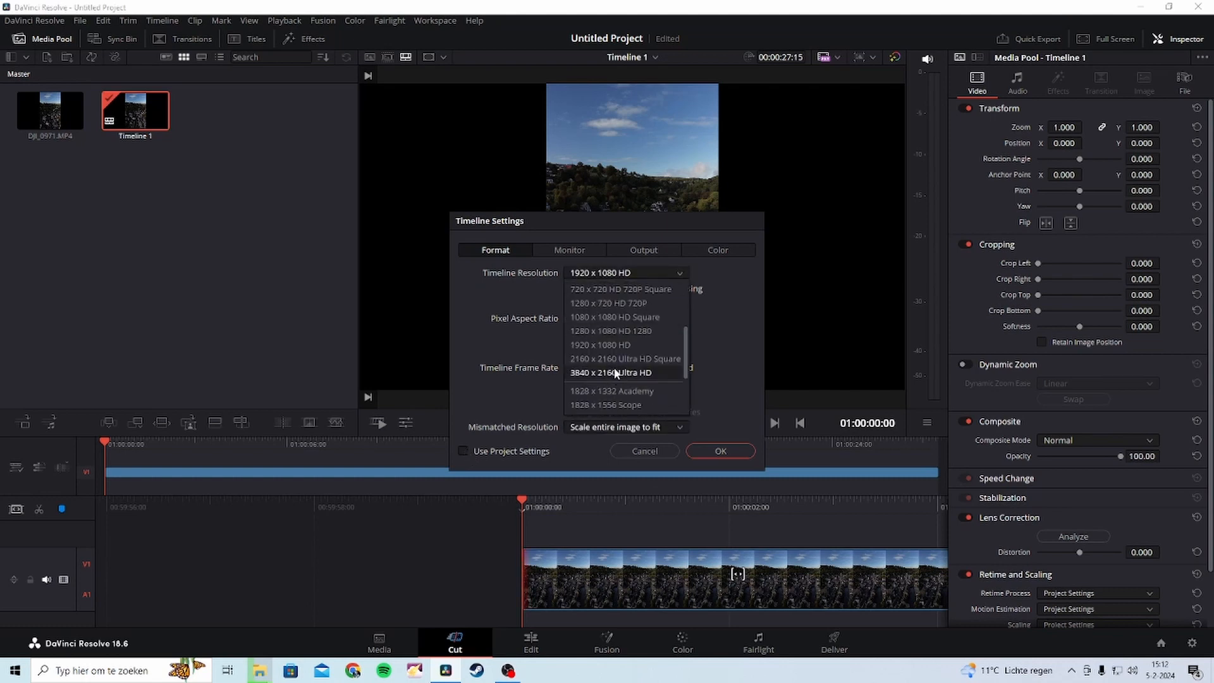
click(615, 373)
click(602, 302)
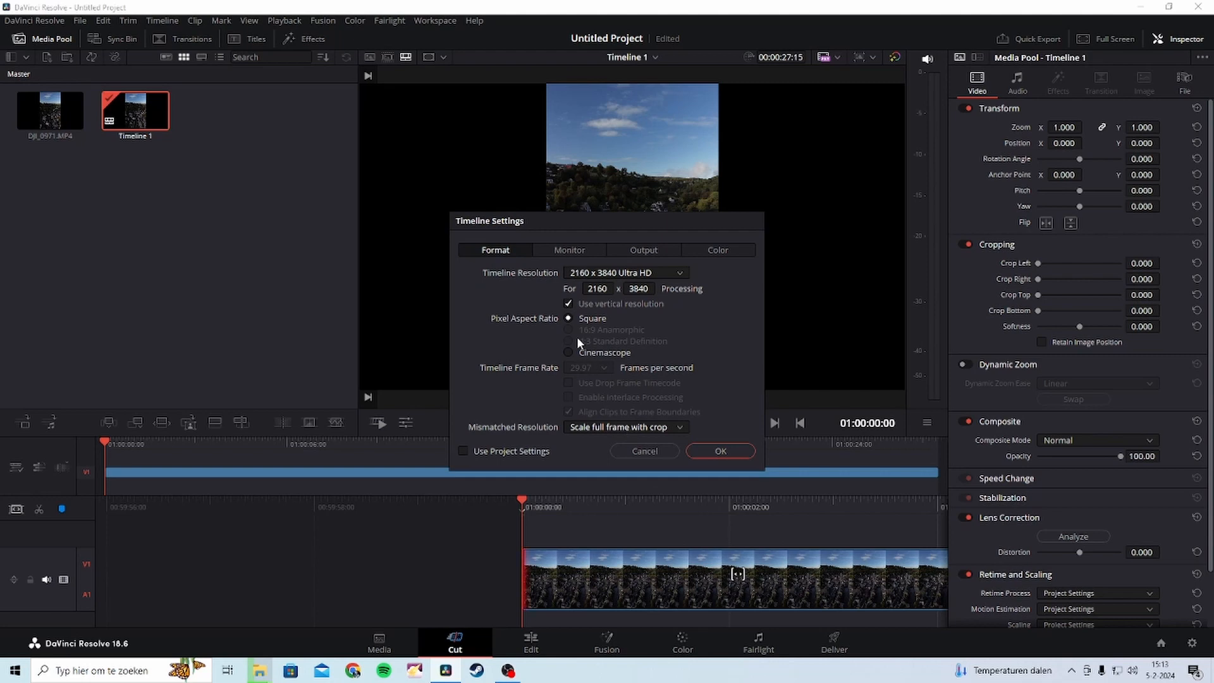
click(730, 452)
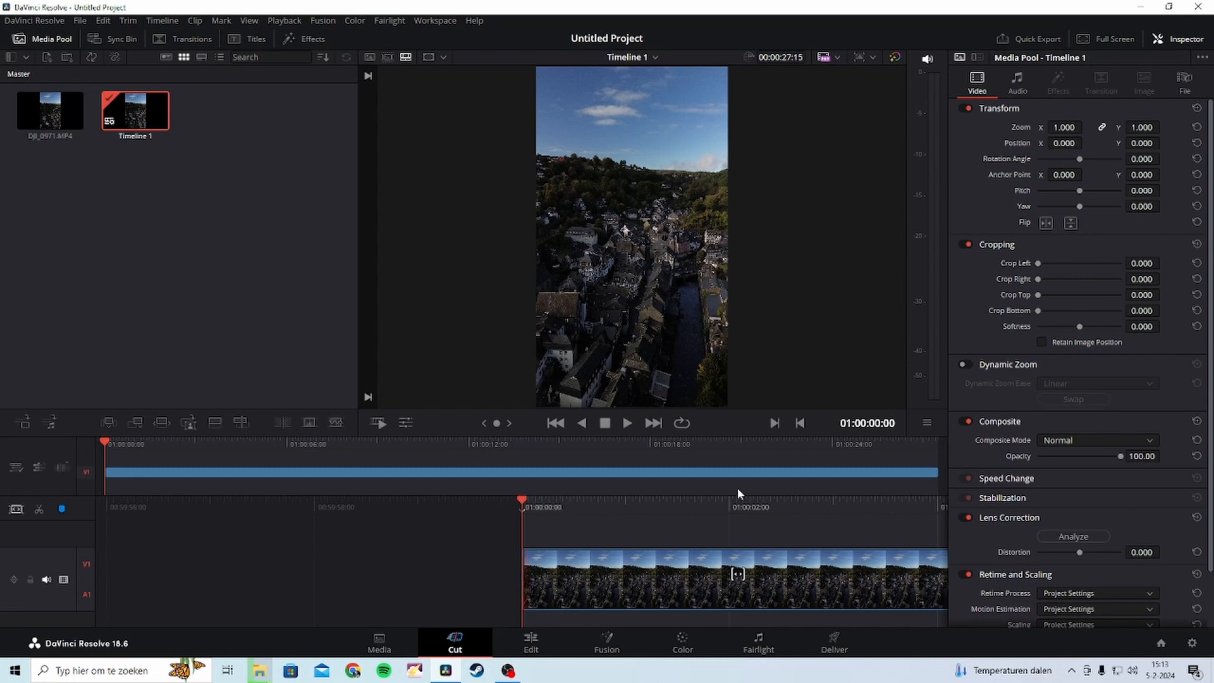
Split the timeline clip near its end, at about 01:00:24:01.
drag(737, 573, 713, 573)
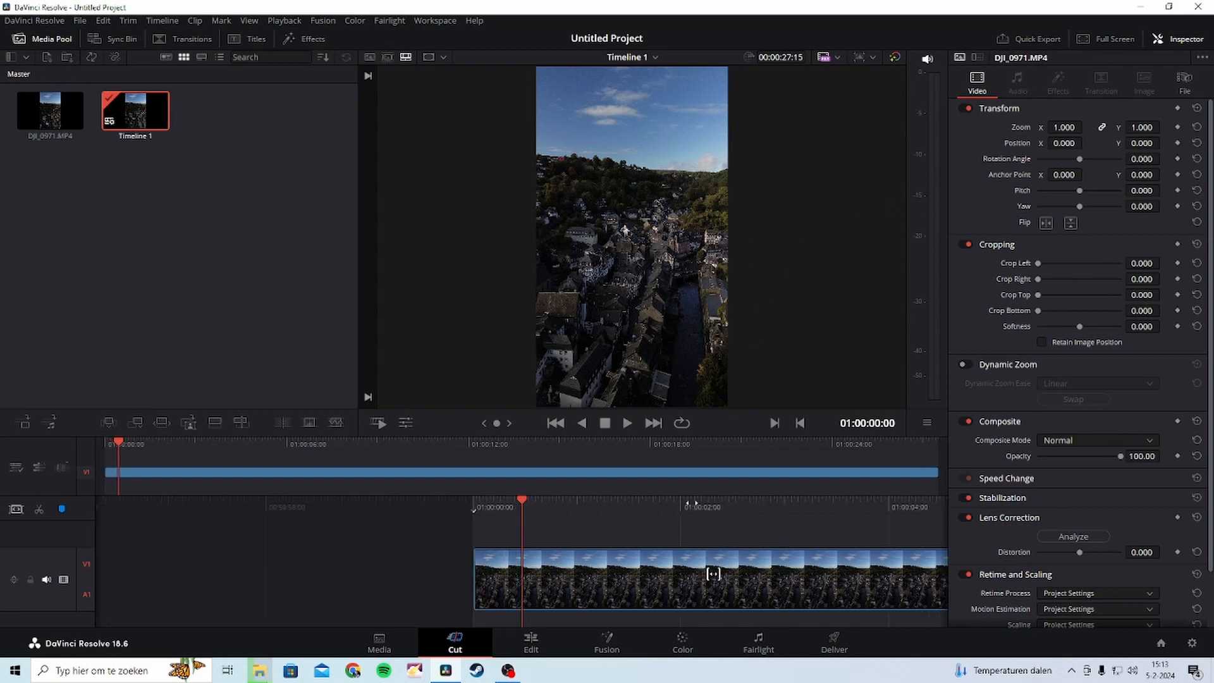
click(852, 444)
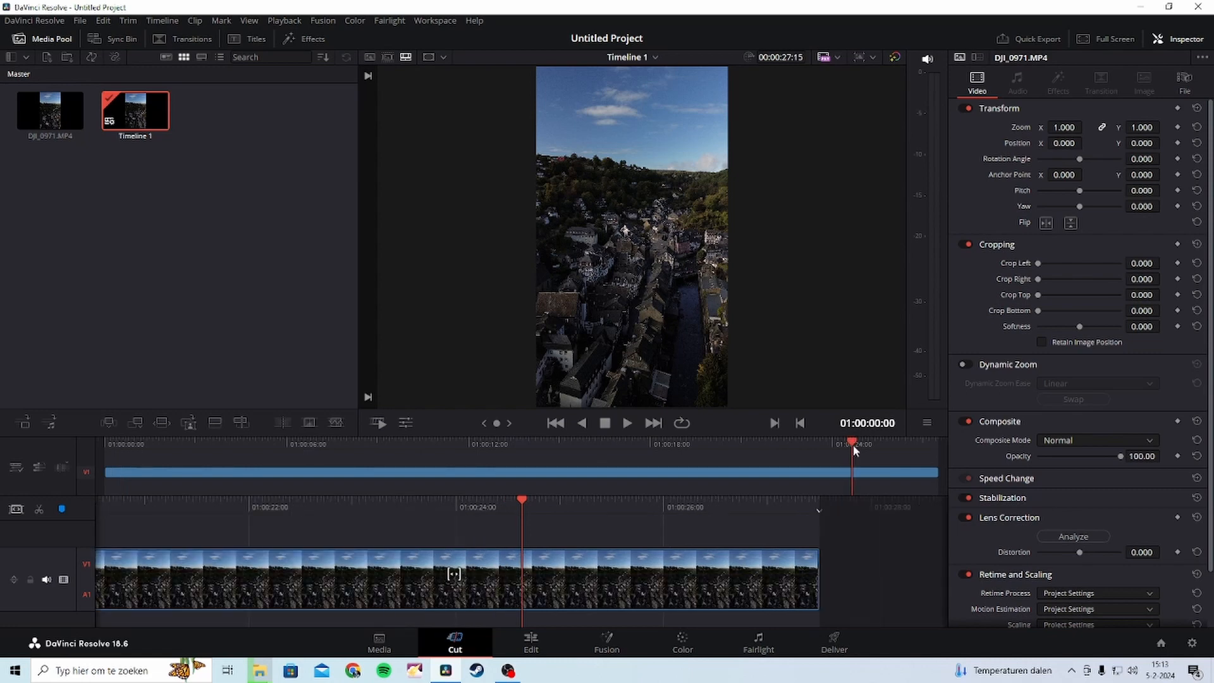
drag(848, 441, 832, 440)
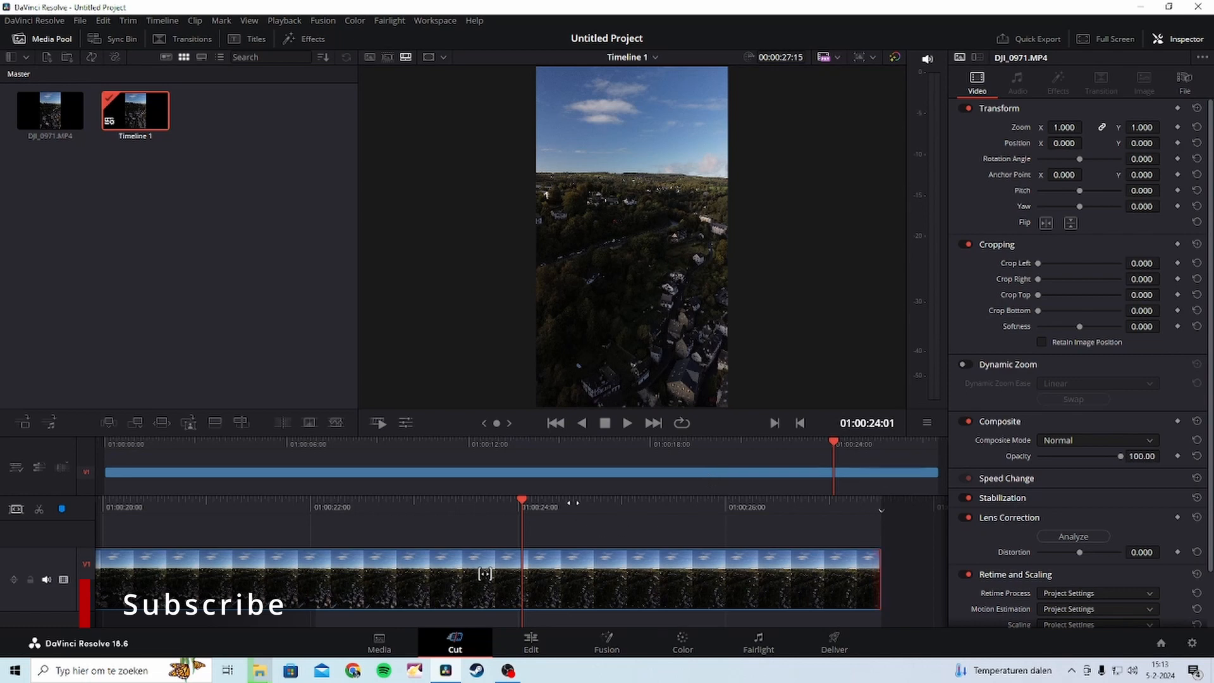
click(39, 509)
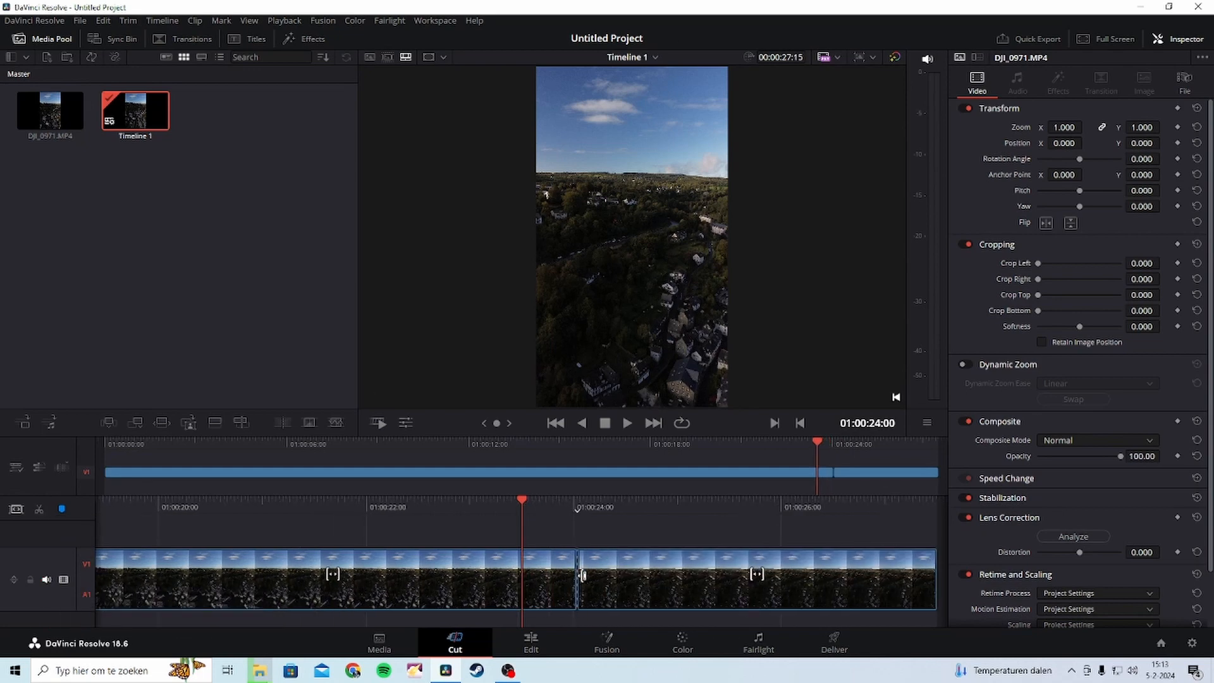
Try deleting the edit point between the two clip parts, and undo the deletion.
click(584, 573)
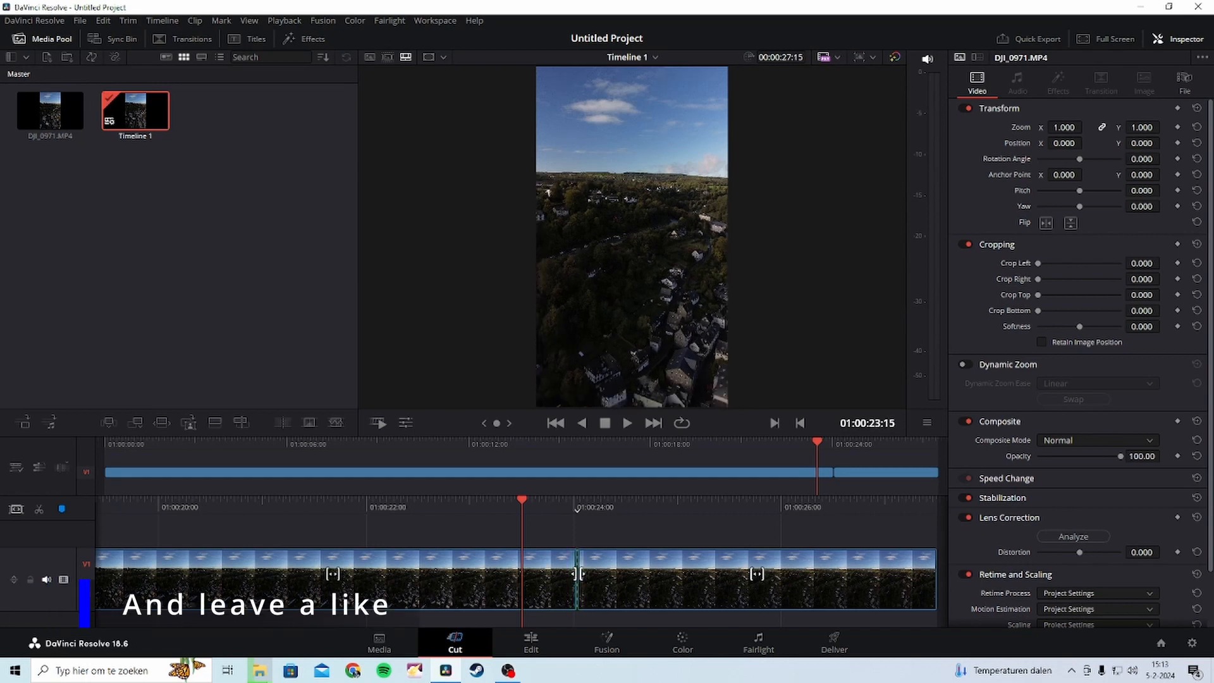
click(578, 573)
key(Delete)
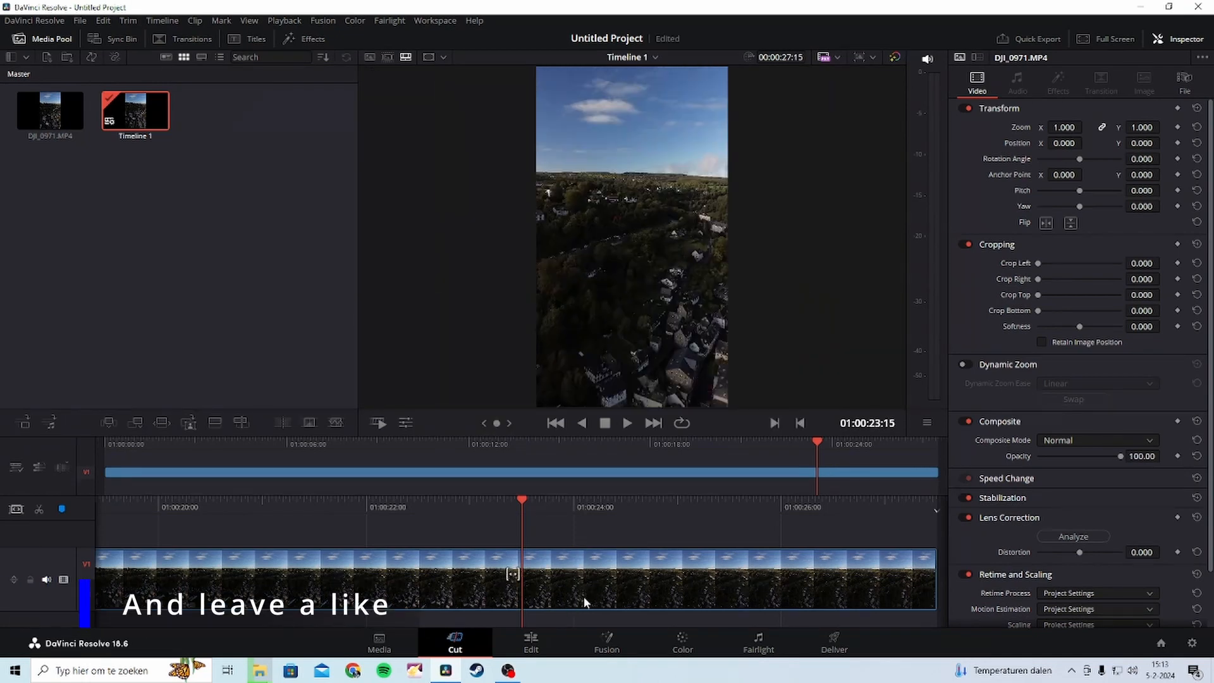
key(ctrl+z)
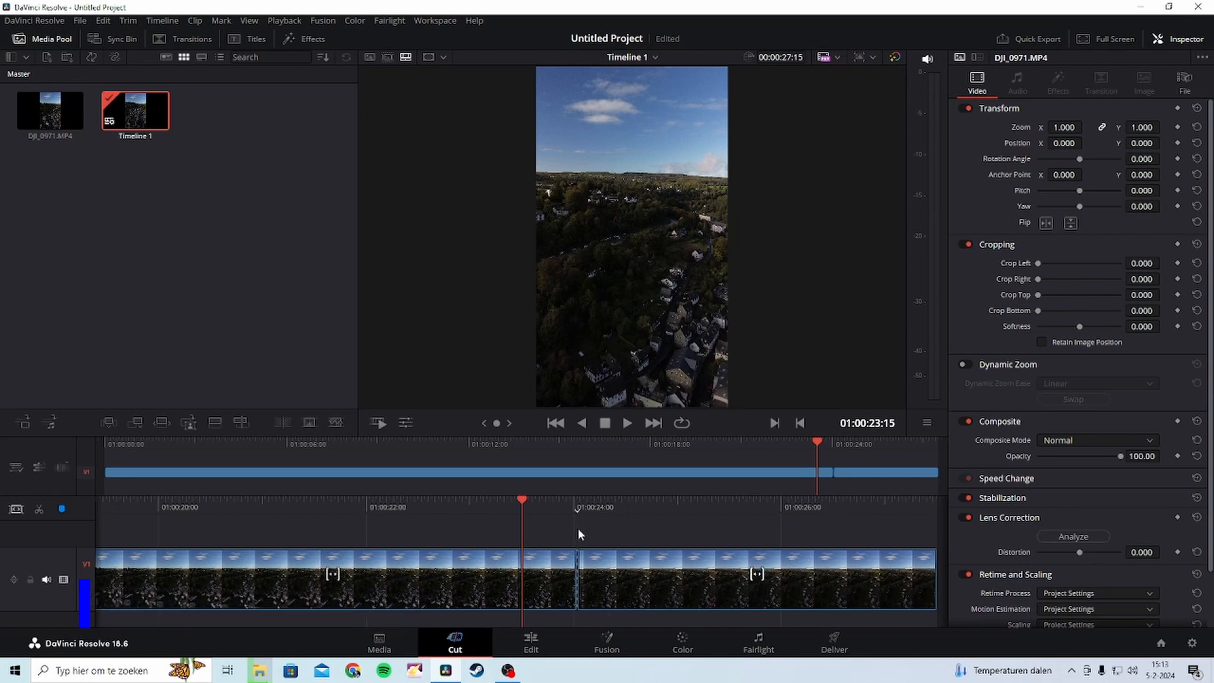
Delete the clip part that follows the cut near 01:00:24:00.
click(642, 572)
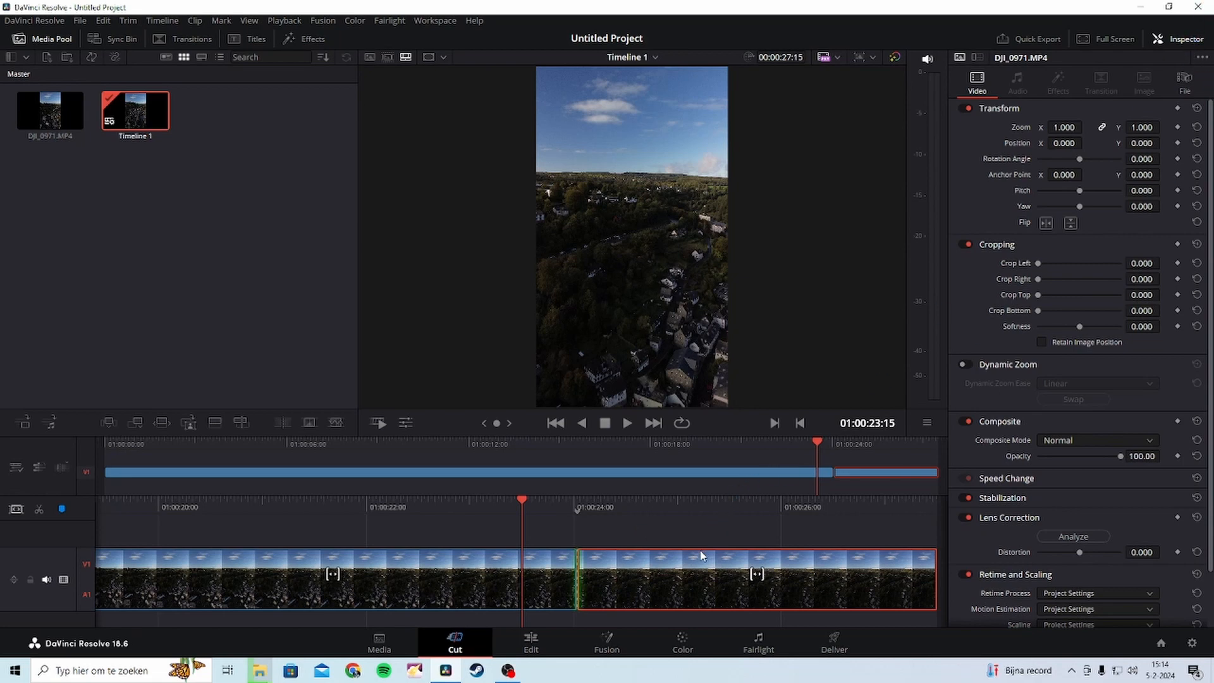
key(Delete)
click(570, 558)
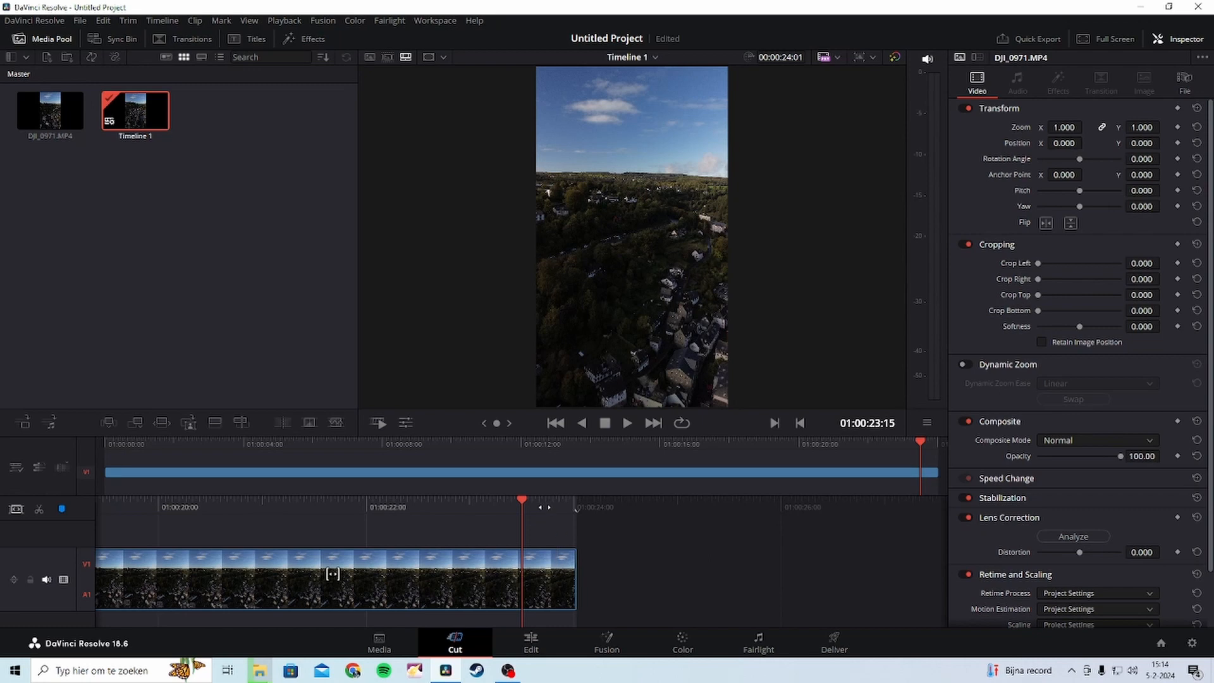
click(284, 21)
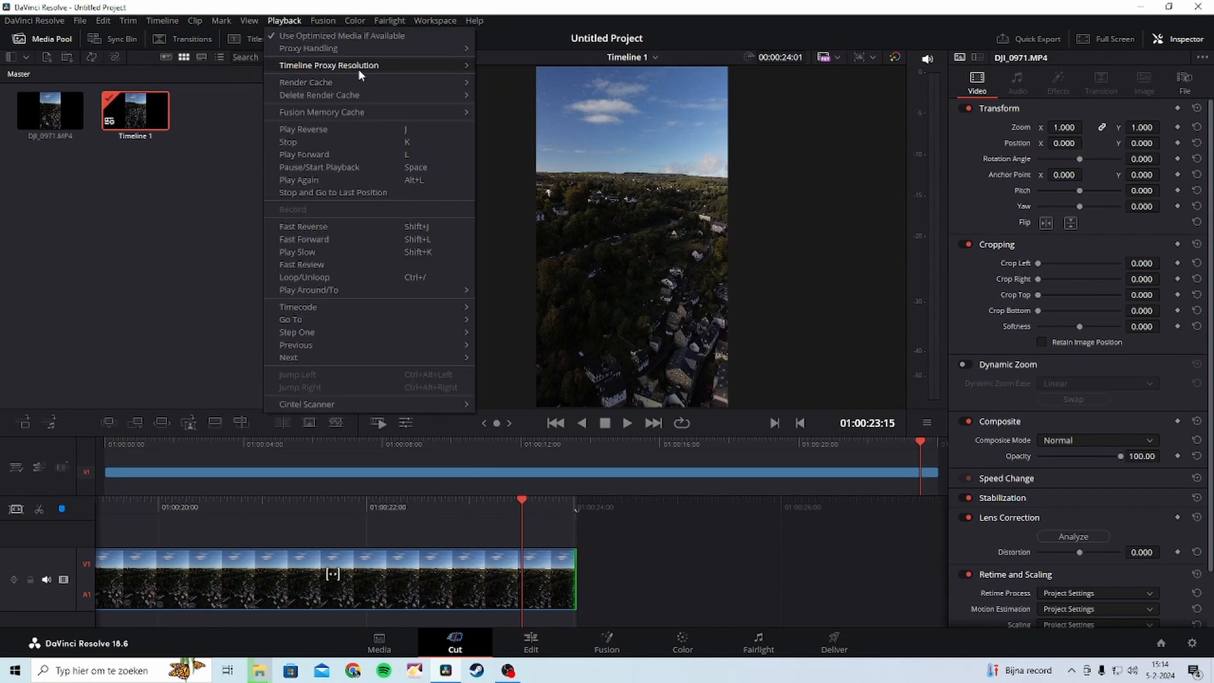
mouse_move(362, 69)
click(256, 125)
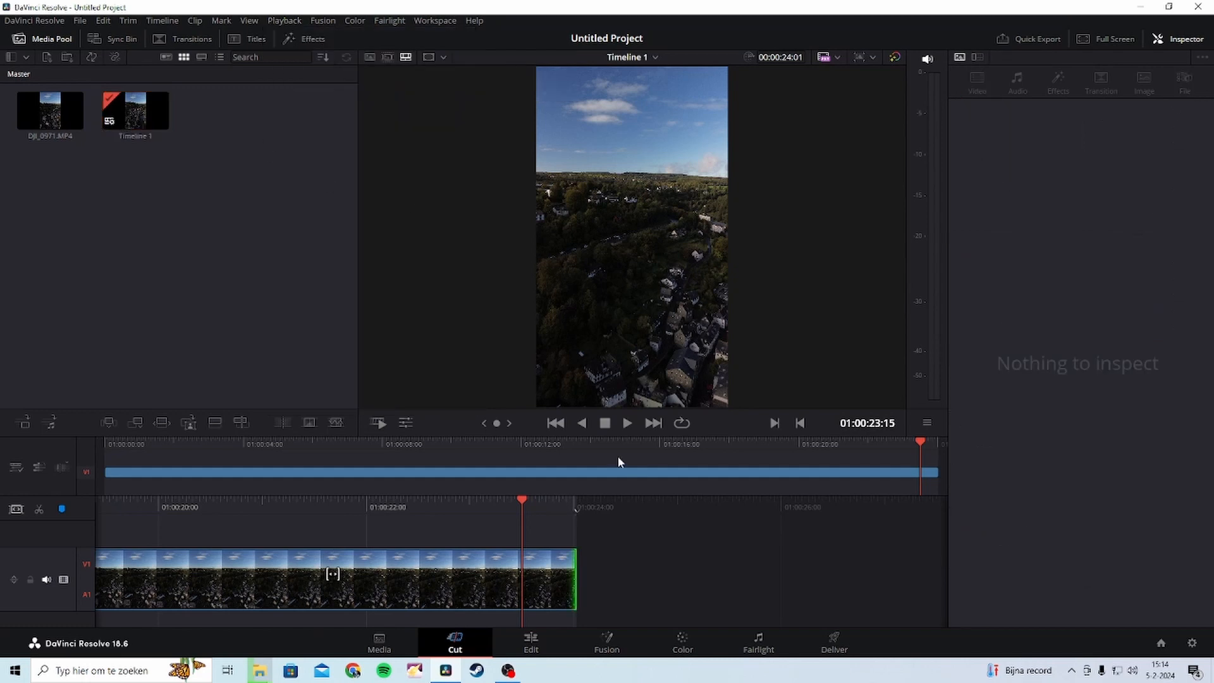
click(498, 572)
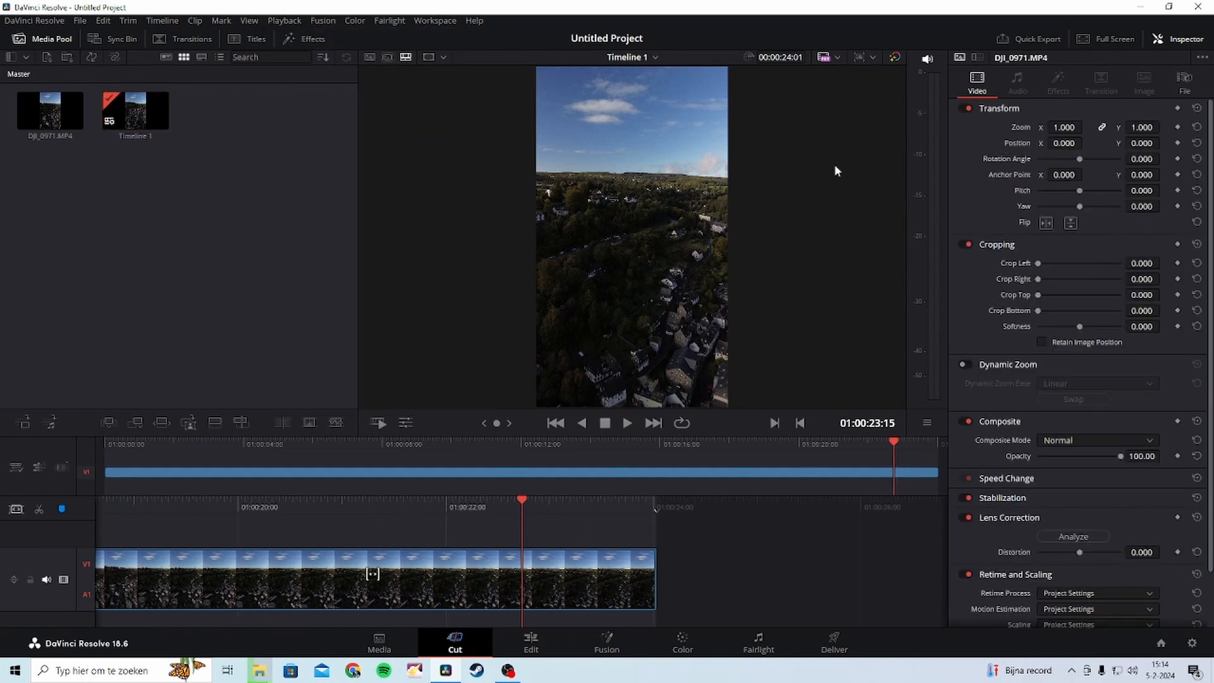
key(Left)
key(v)
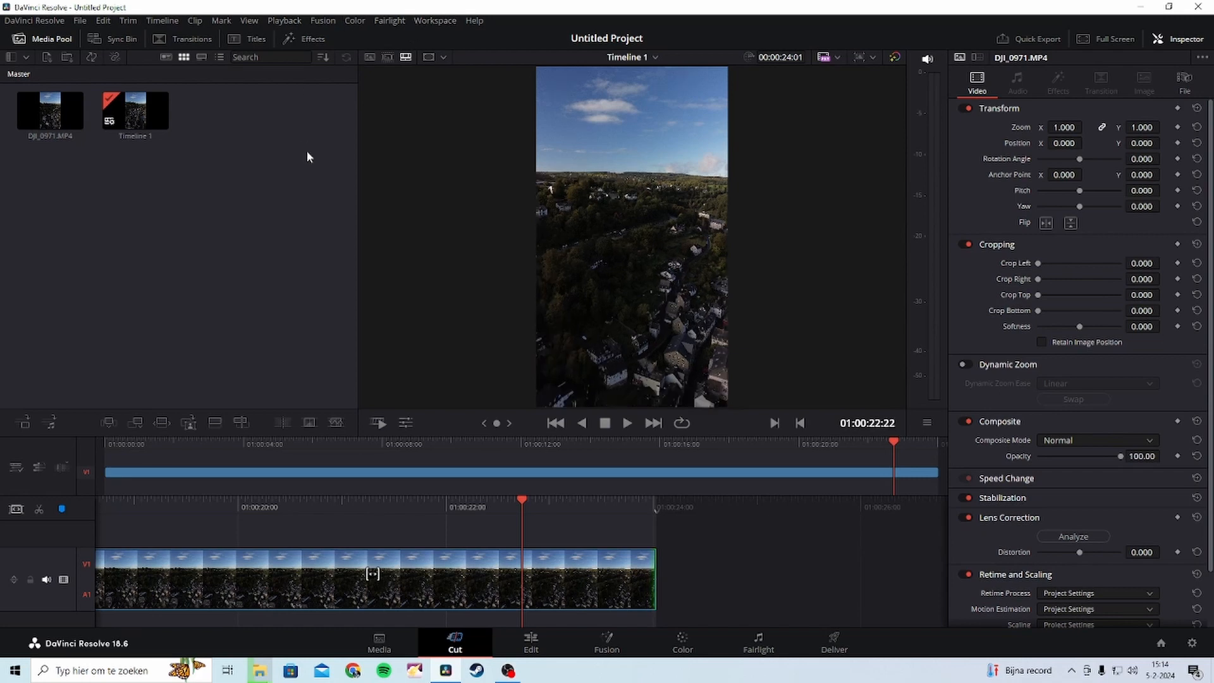
Set the timeline proxy resolution to Quarter for lighter playback.
click(286, 21)
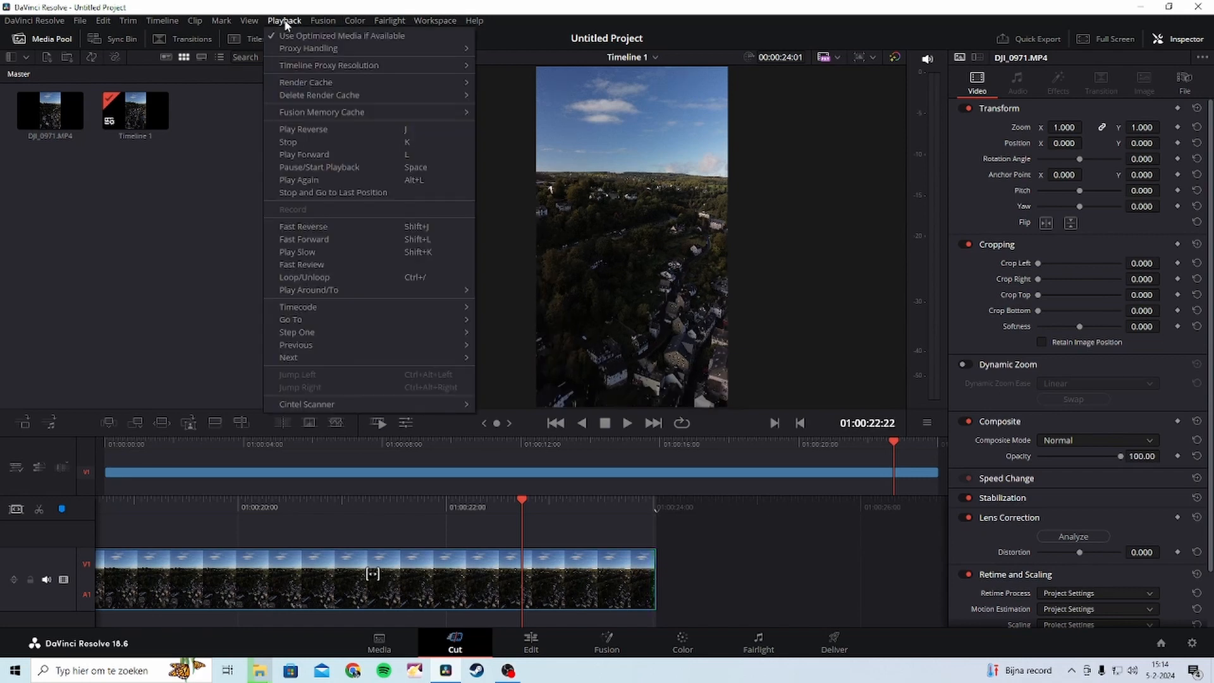
mouse_move(364, 72)
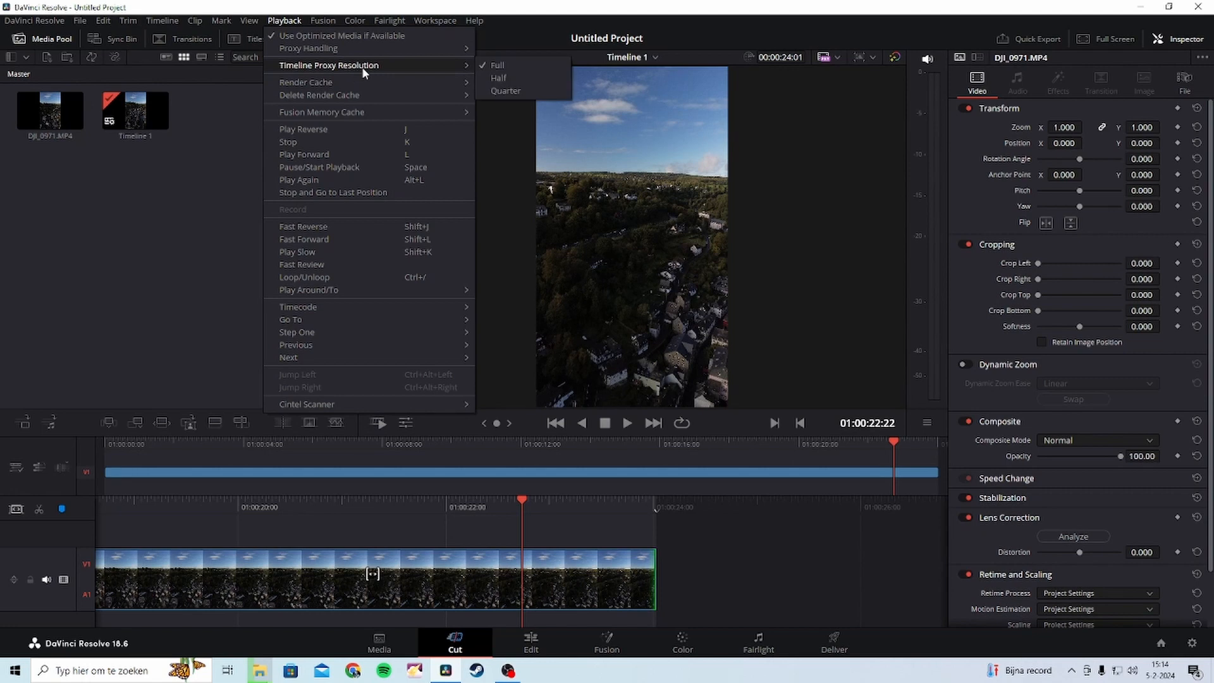
click(506, 91)
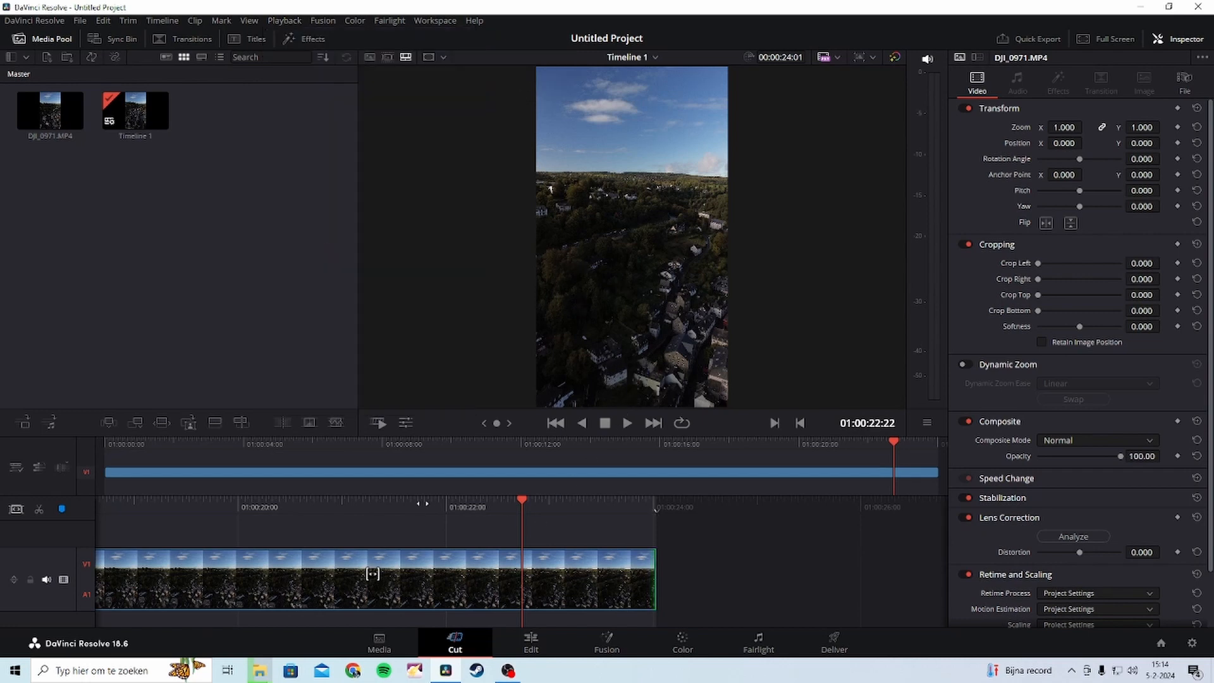
Scrub back through the clip, switch to the Edit page and place the playhead at about 01:00:05:29.
drag(372, 573, 494, 573)
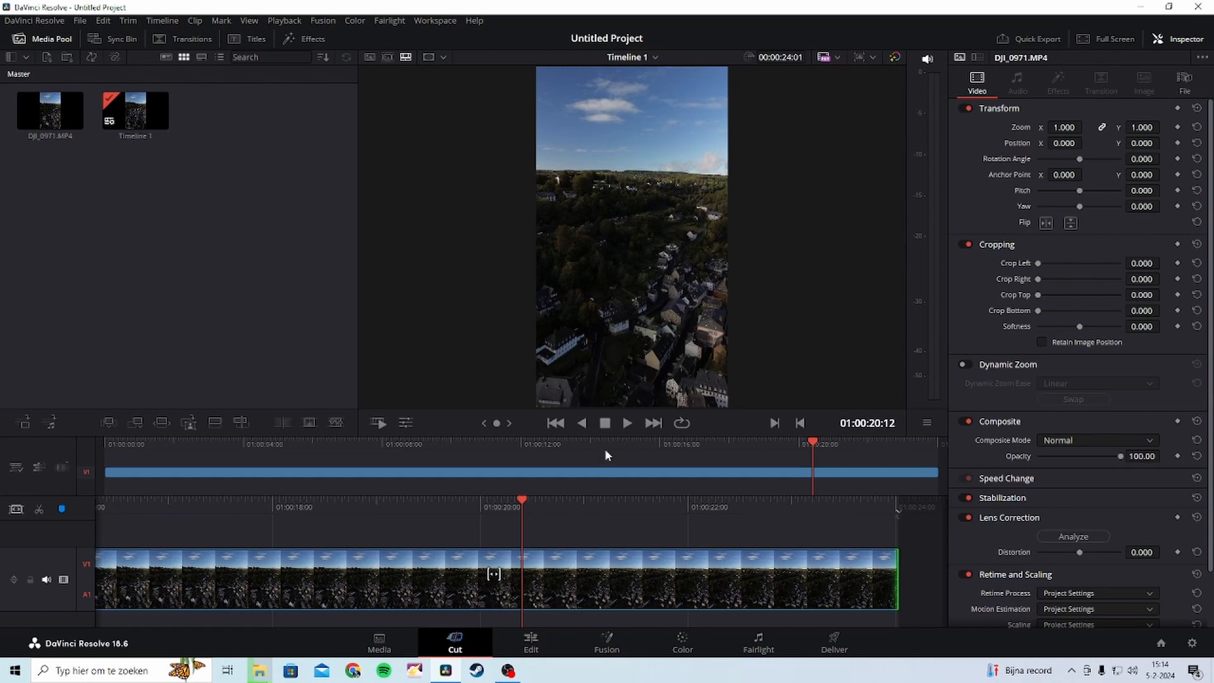
click(531, 641)
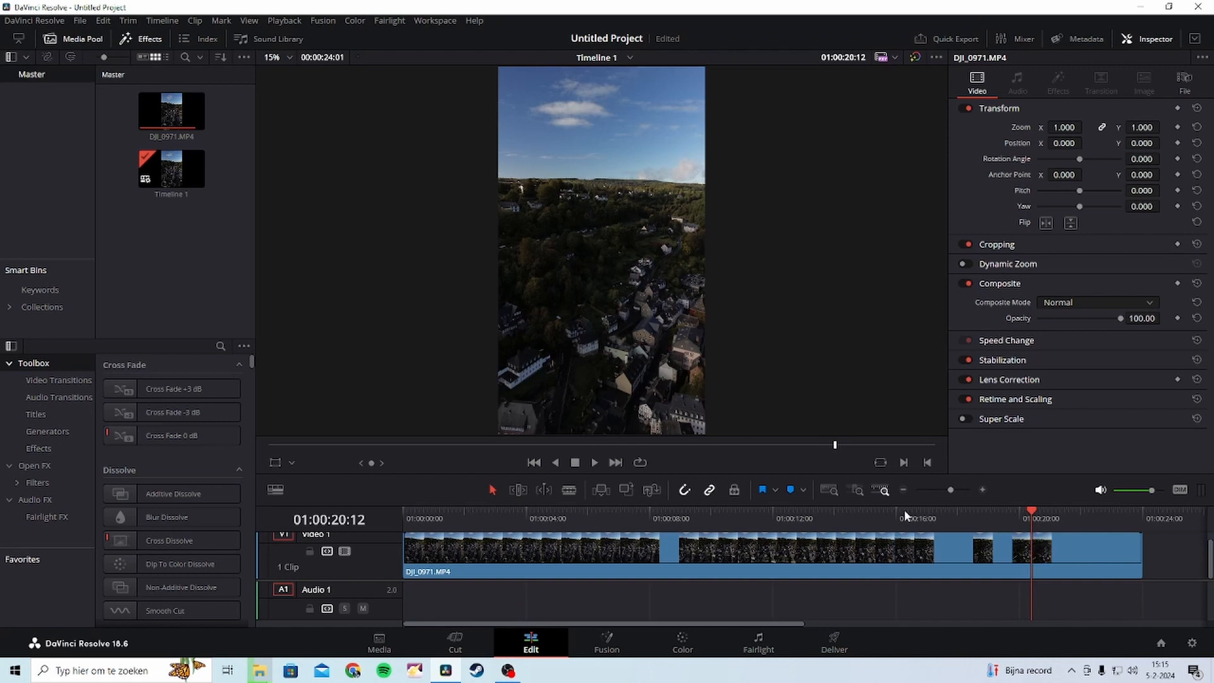
drag(754, 508, 652, 517)
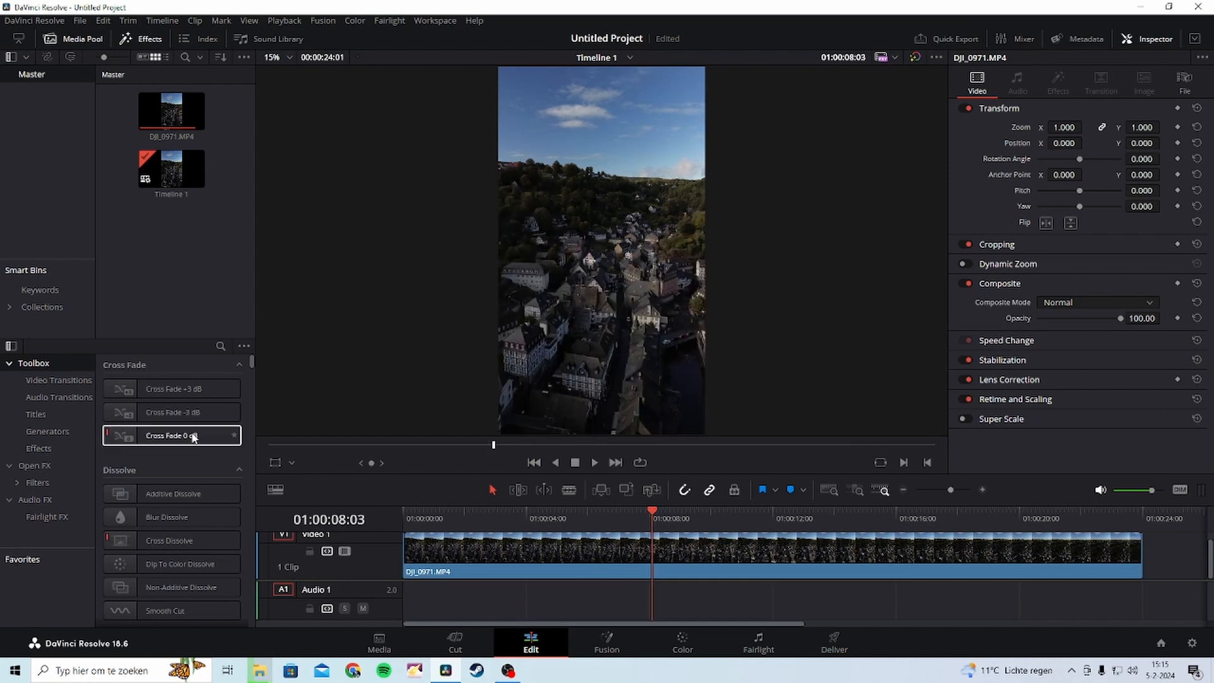
mouse_move(590, 511)
mouse_down()
mouse_move(602, 512)
mouse_move(586, 511)
mouse_up()
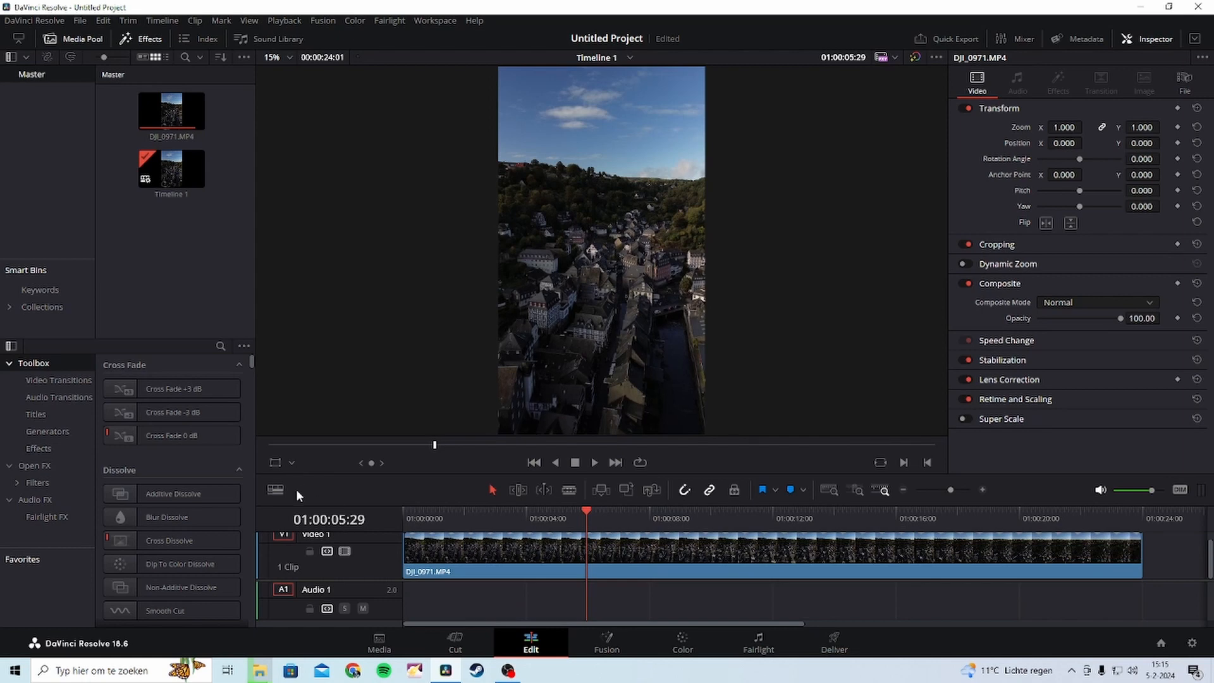
Look through the available video transitions in the effects library, from the Dissolve group down to the Shape group.
scroll(113, 500, down, 1)
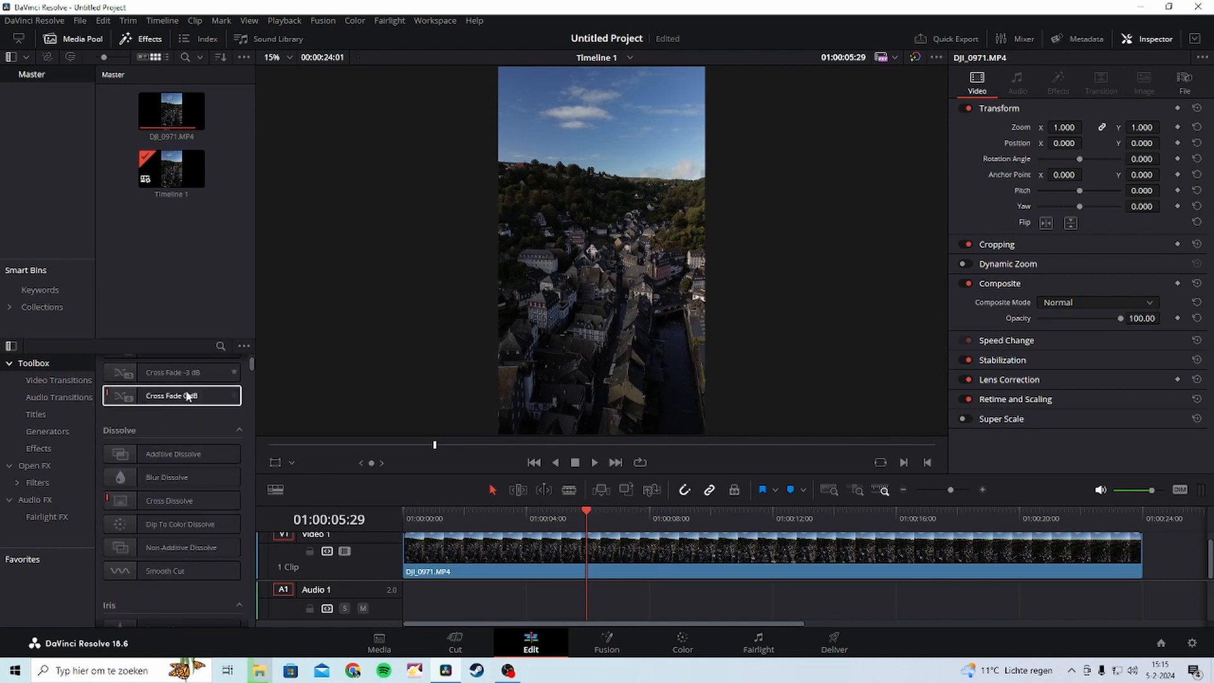
click(135, 37)
click(134, 37)
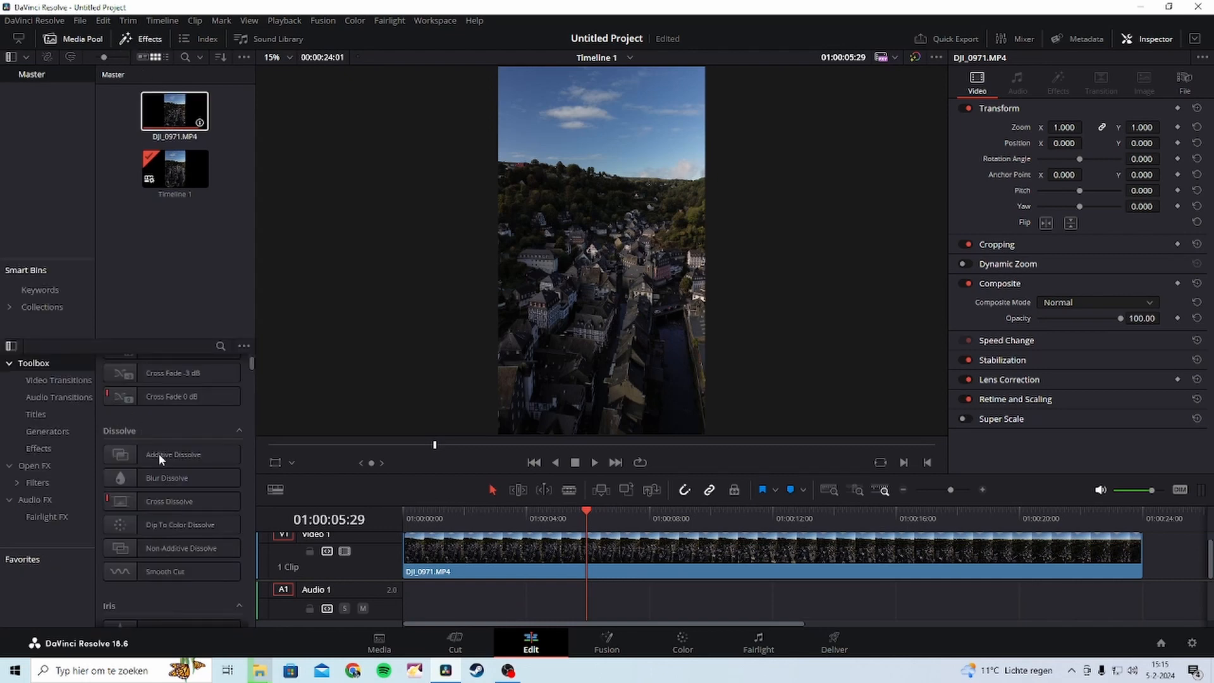
scroll(158, 453, down, 6)
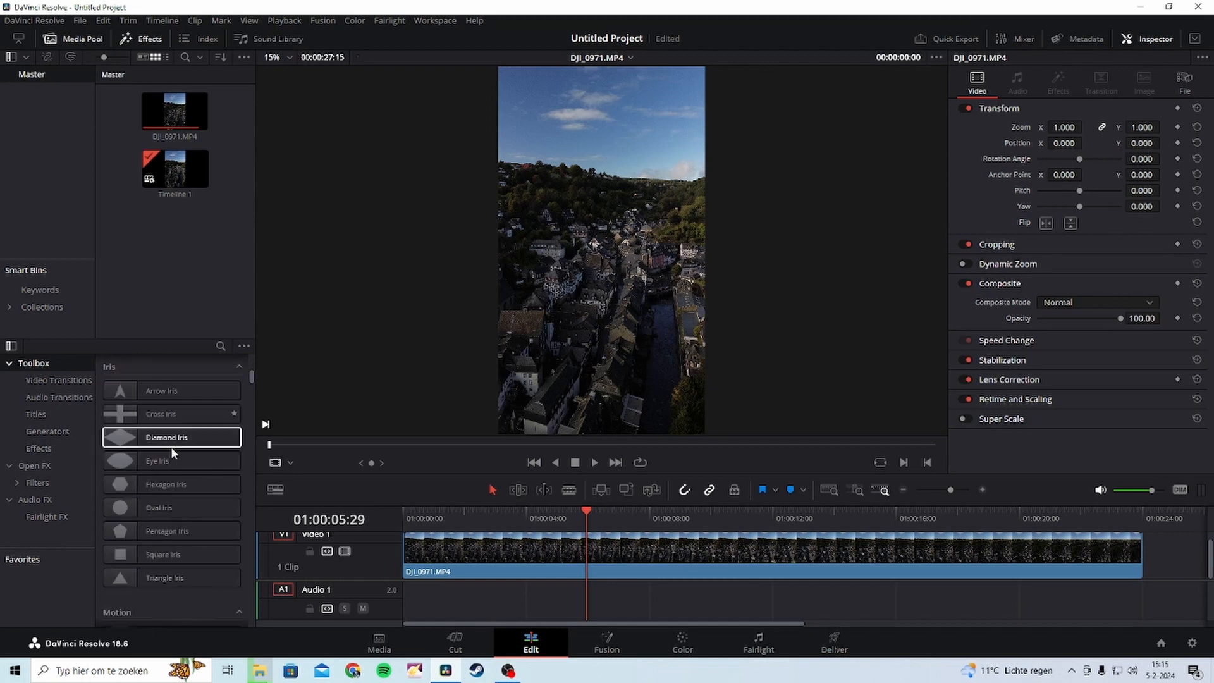
scroll(171, 446, down, 7)
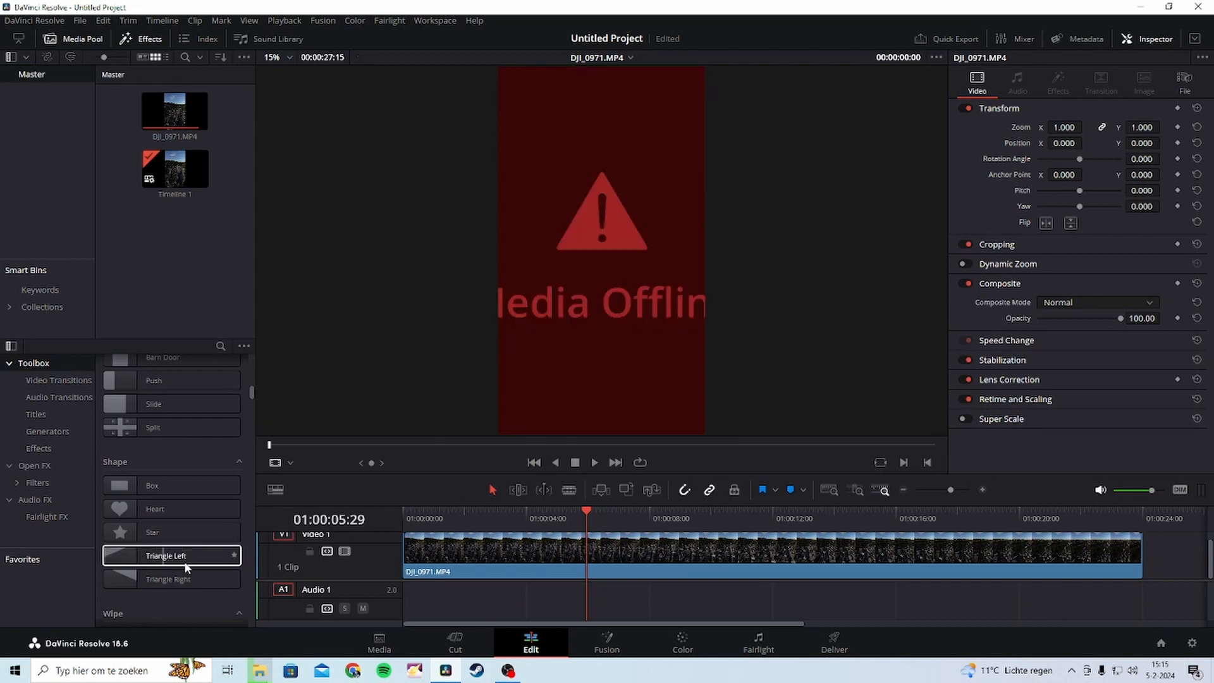
Split the clip at the playhead, at 01:00:05:29, on the Cut page and return to the Edit page.
click(447, 646)
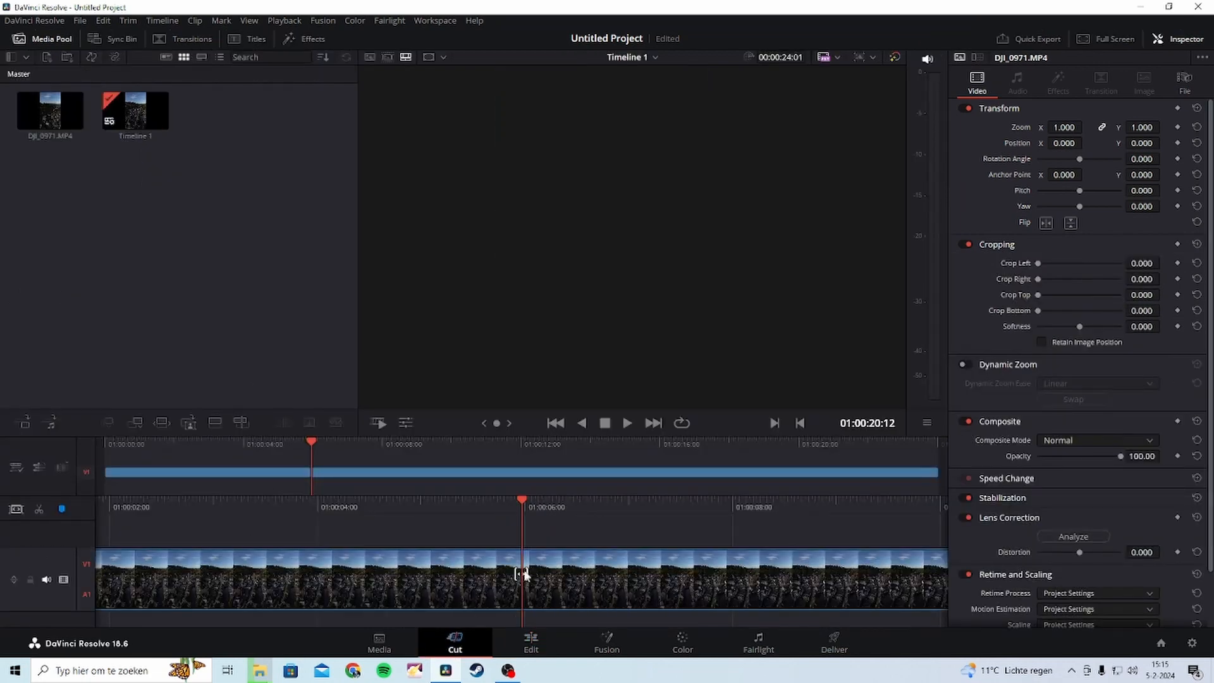
click(39, 510)
click(545, 634)
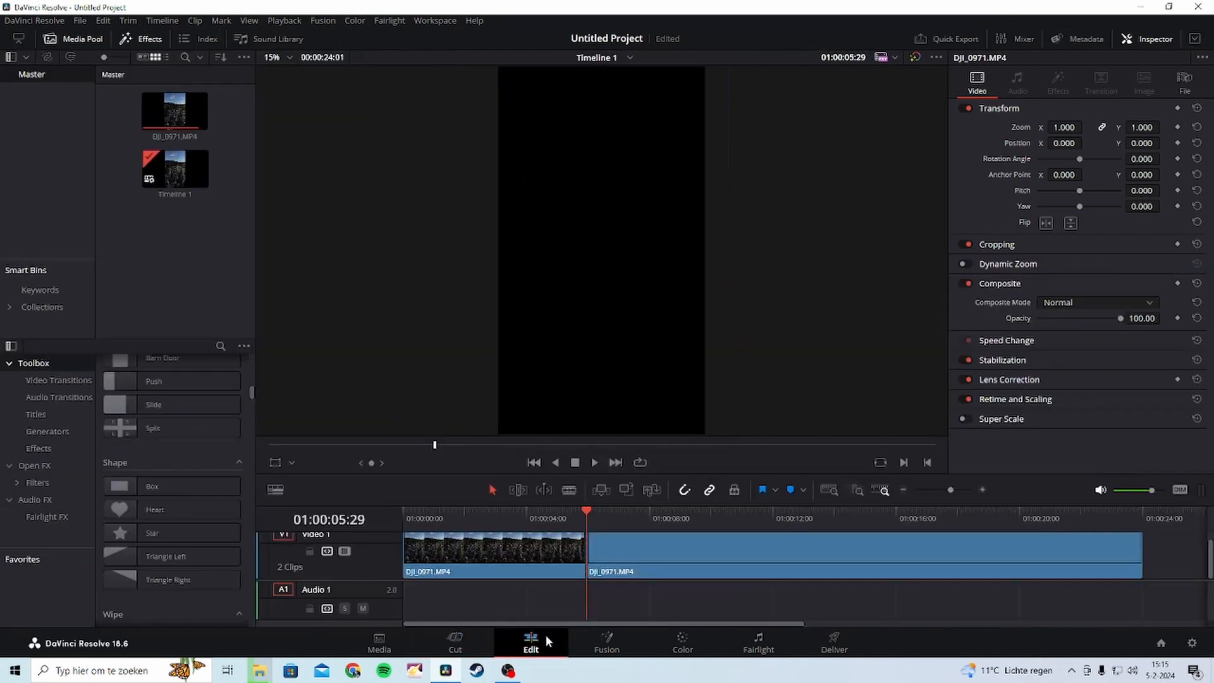
Apply the Triangle Right transition to the cut at 01:00:05:29 and lengthen it to about 4.2 seconds (126 frames).
click(625, 514)
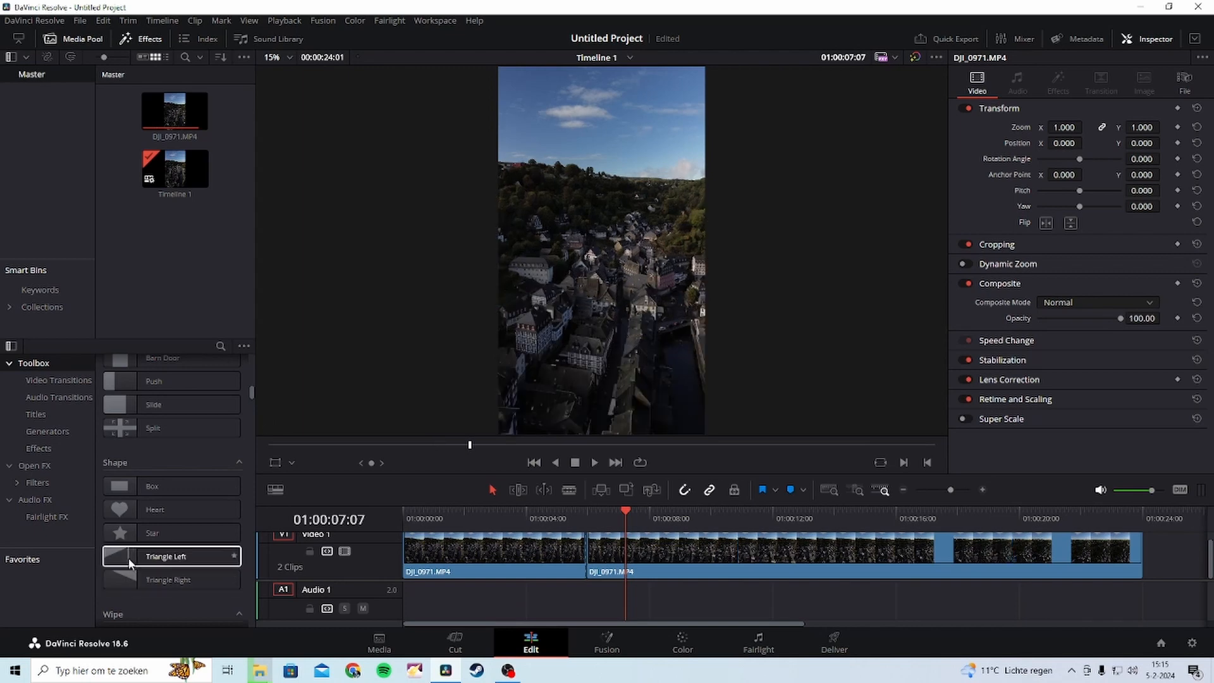
drag(141, 578, 587, 555)
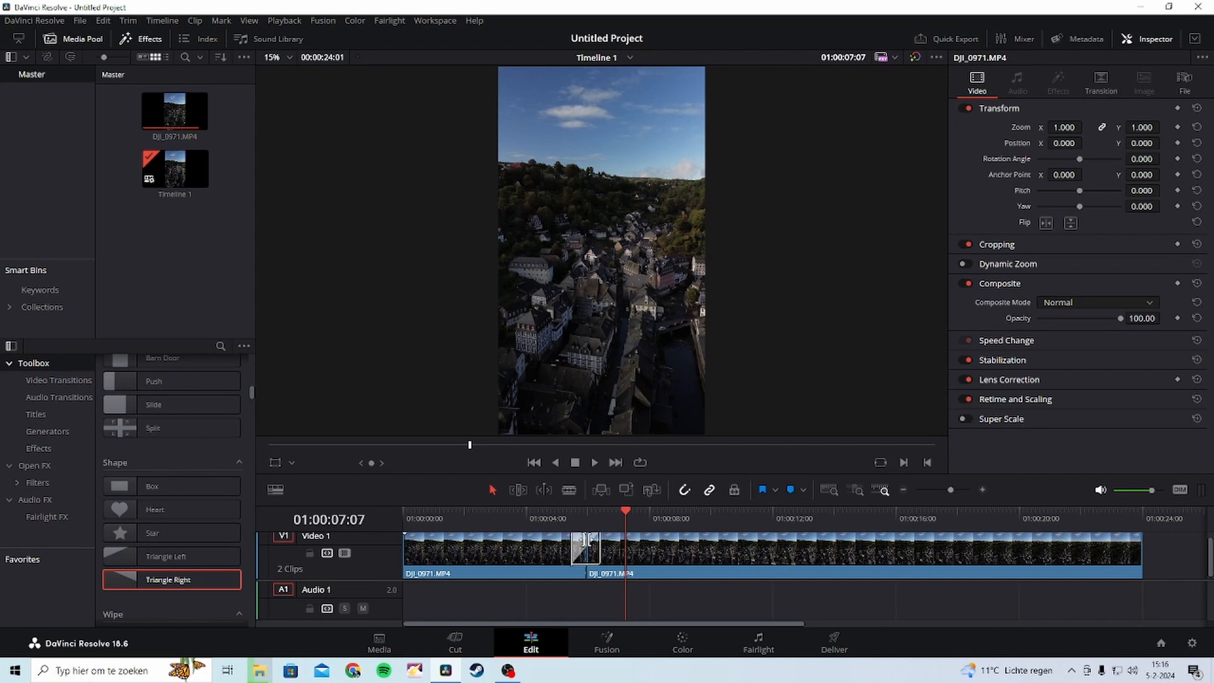
drag(599, 547, 629, 542)
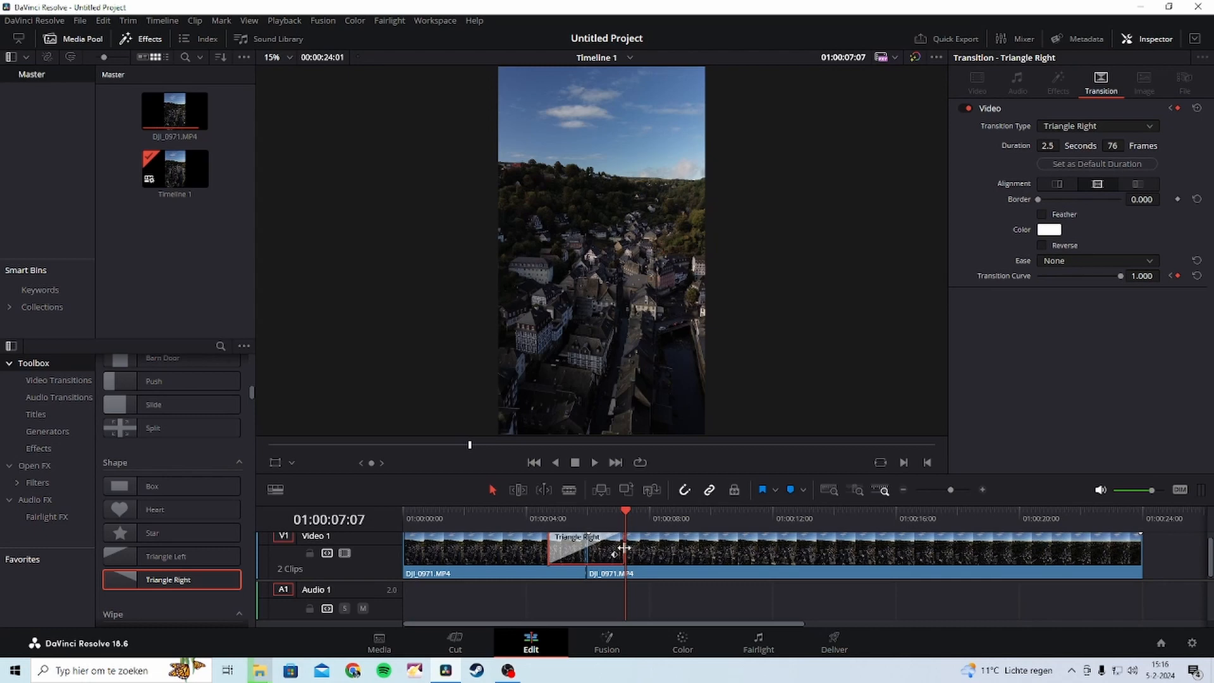
mouse_move(625, 548)
mouse_down()
mouse_move(737, 553)
mouse_move(627, 543)
mouse_move(640, 545)
mouse_up()
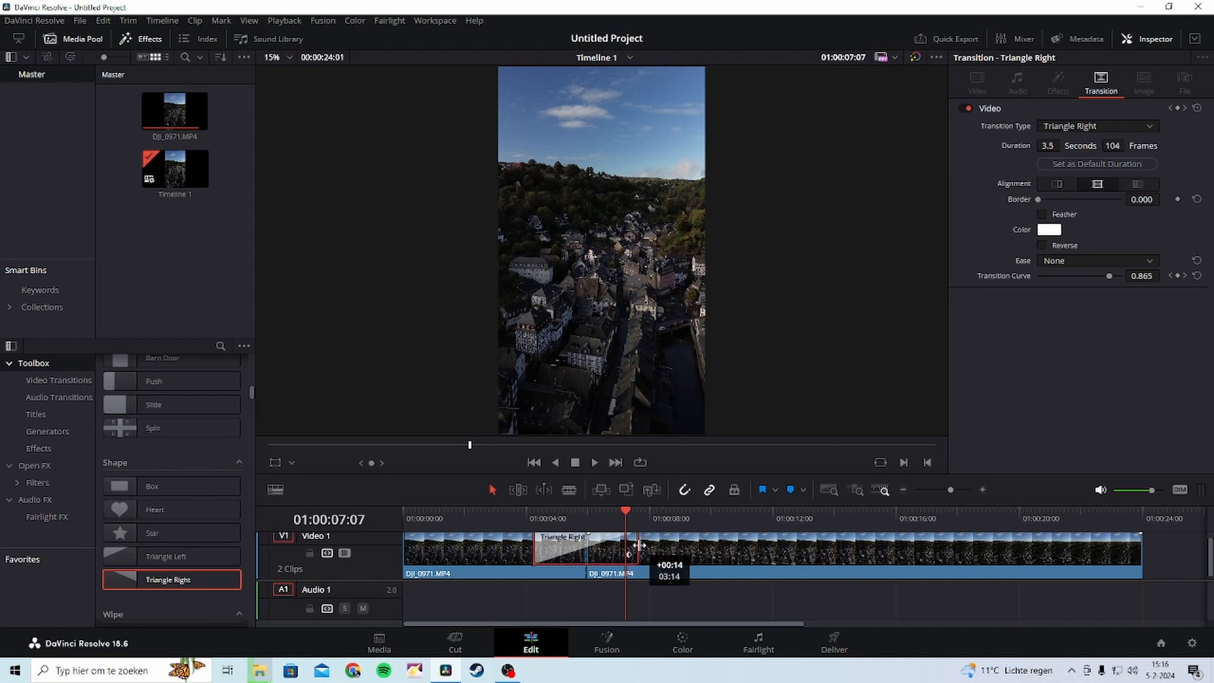
mouse_move(640, 545)
mouse_down()
mouse_move(590, 542)
mouse_move(661, 548)
mouse_move(647, 547)
mouse_up()
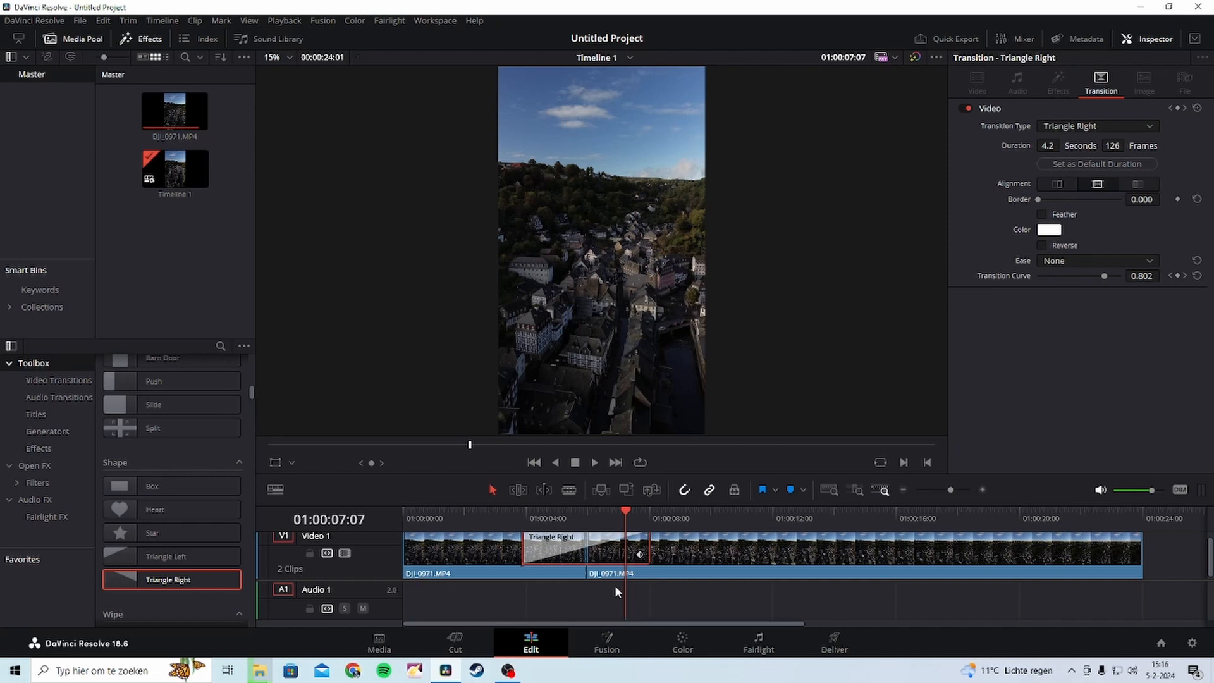
Open the clip on the Fusion page and examine the list of tools that can be added to its node graph.
click(608, 645)
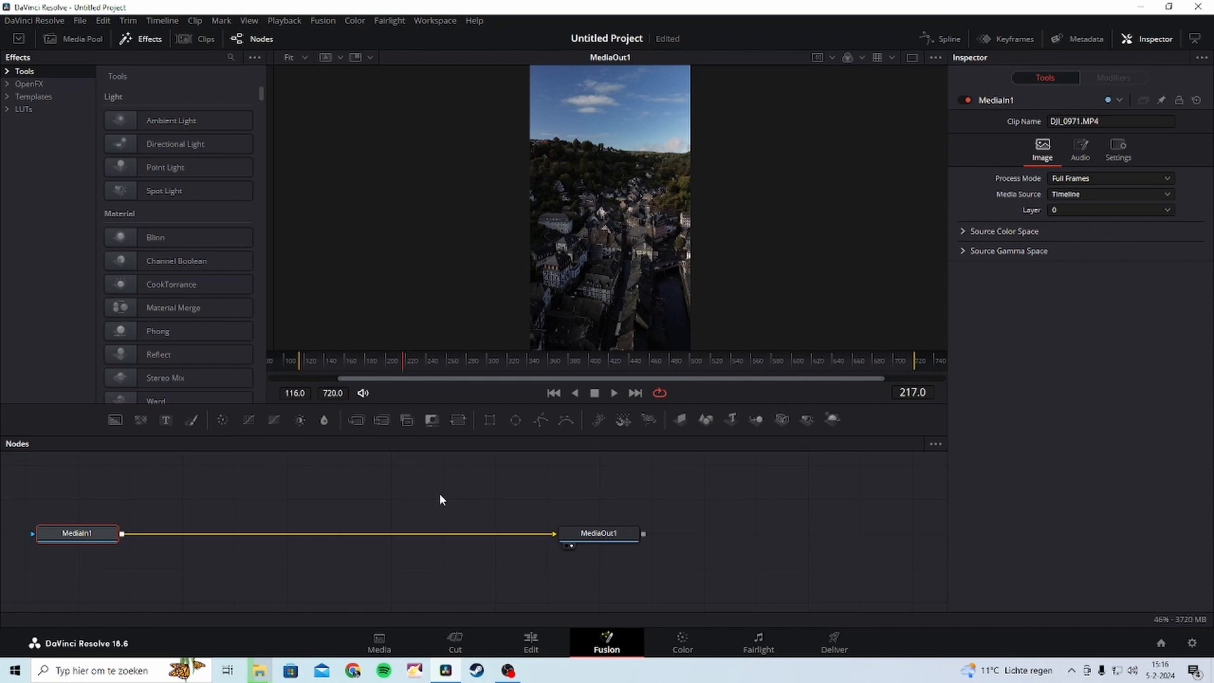
key(shift+space)
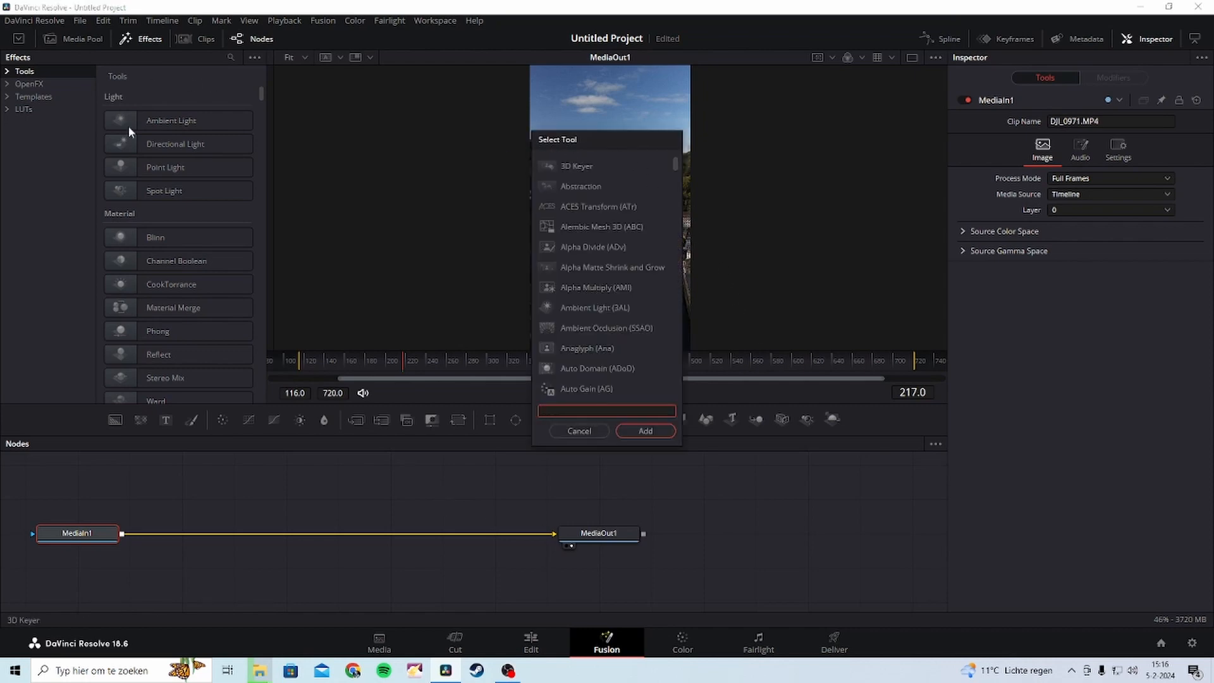
scroll(577, 305, down, 15)
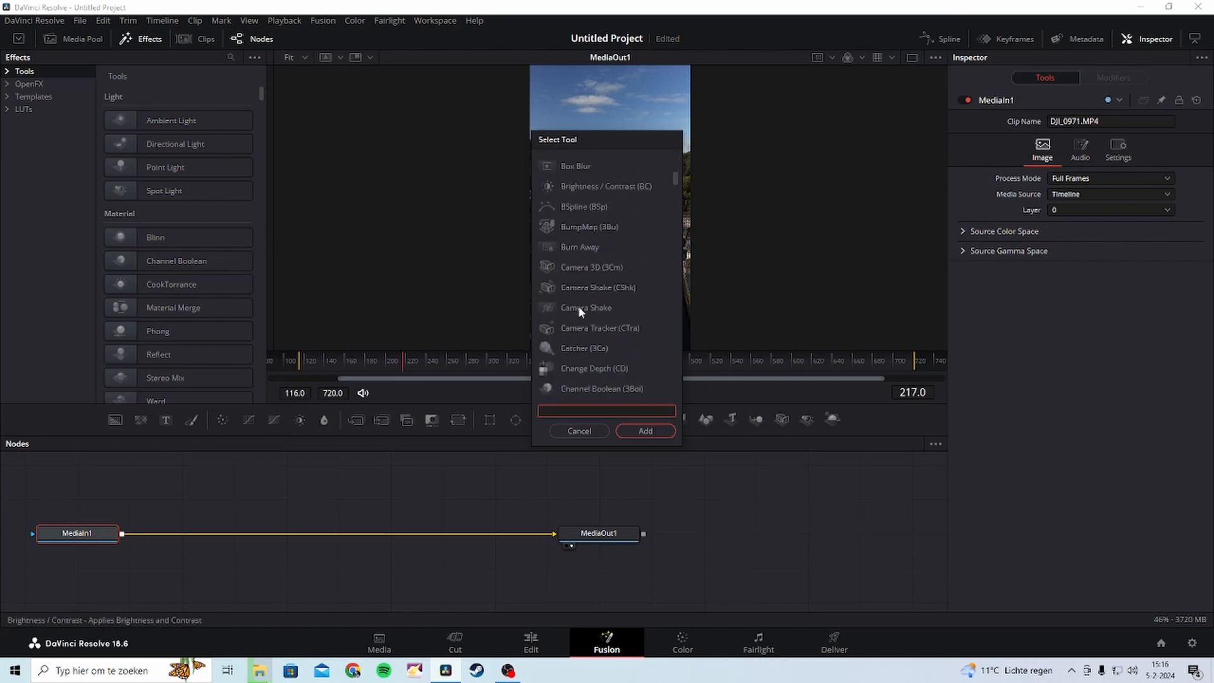
scroll(578, 305, down, 20)
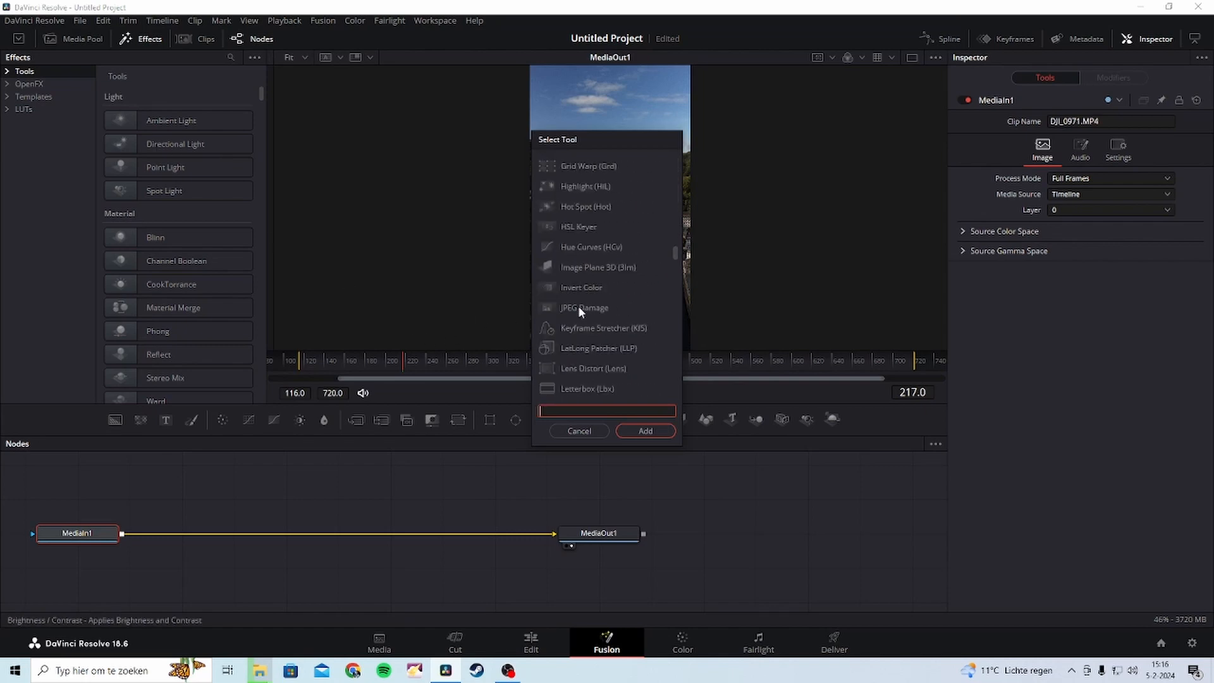
scroll(578, 306, down, 20)
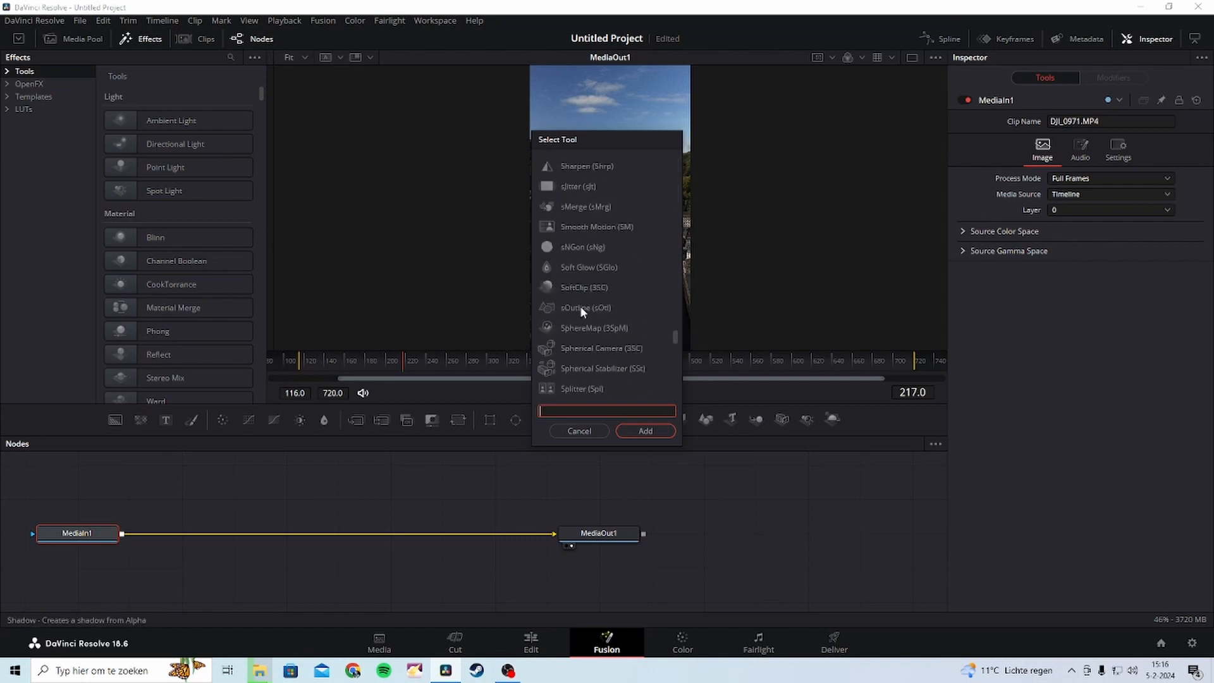
scroll(579, 304, up, 20)
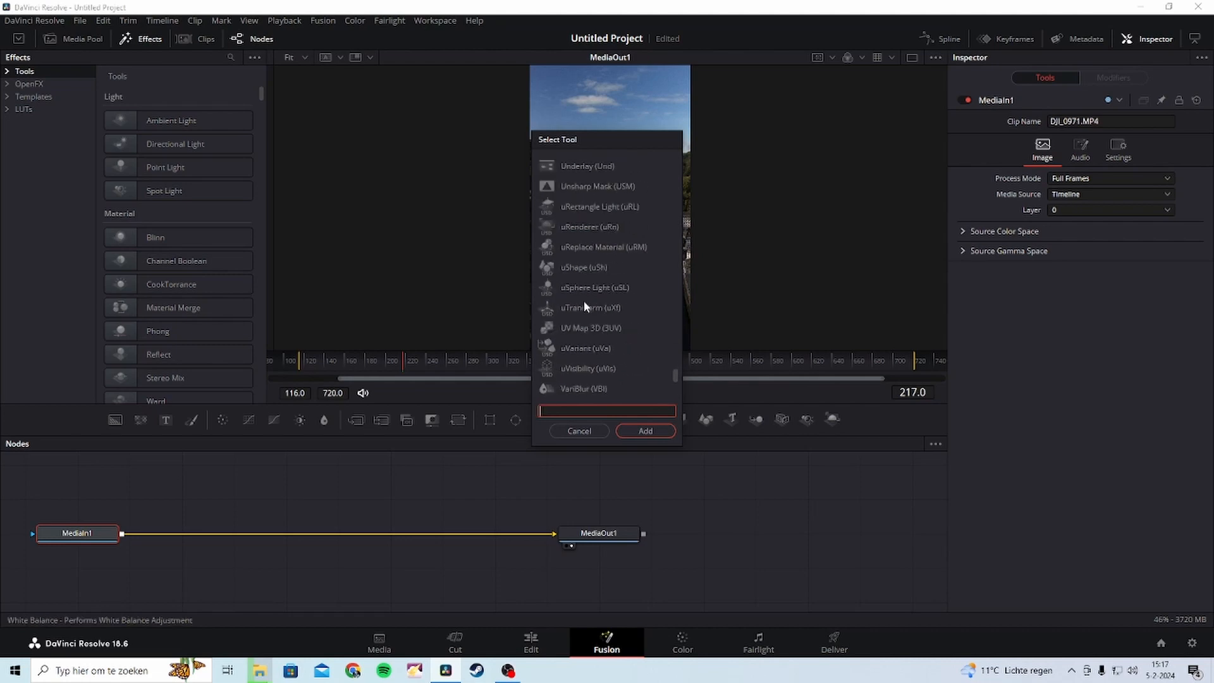
scroll(579, 285, up, 10)
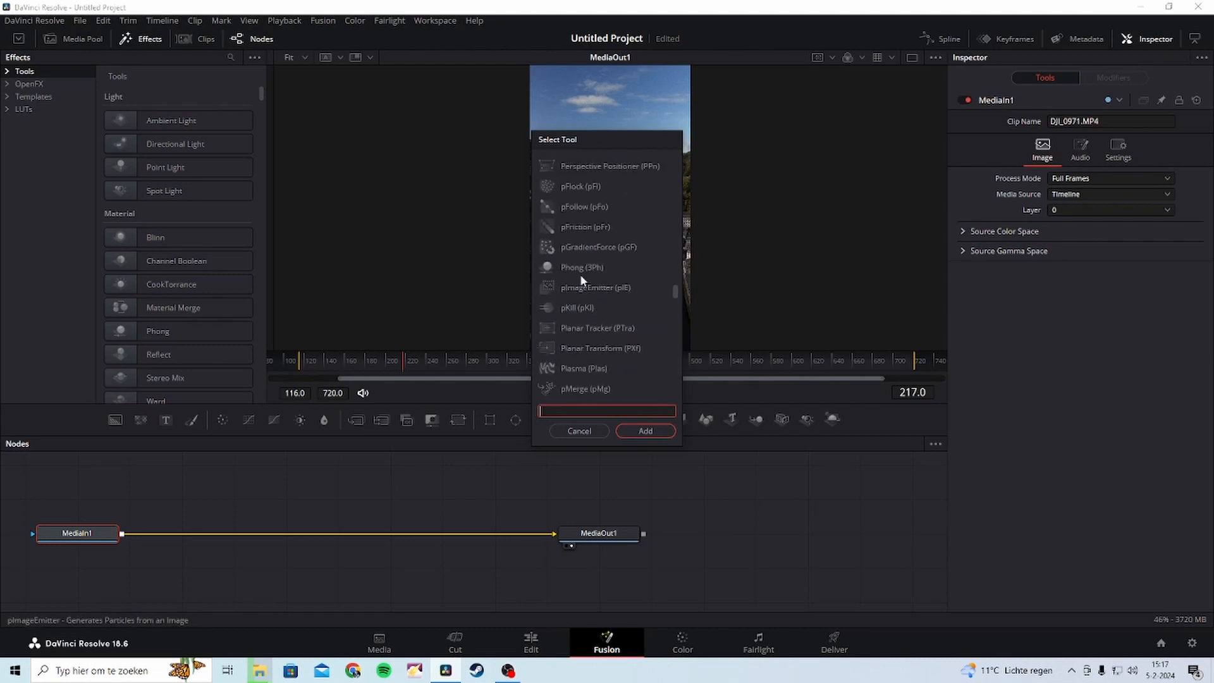
scroll(571, 266, up, 4)
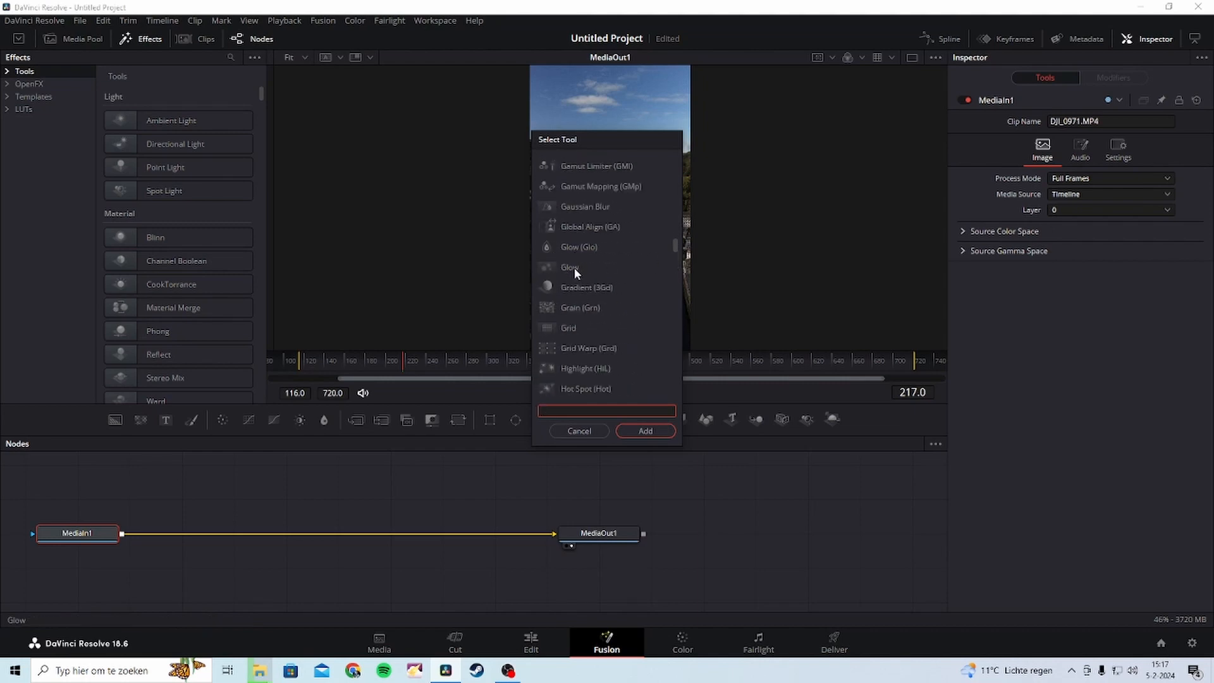
scroll(578, 267, up, 5)
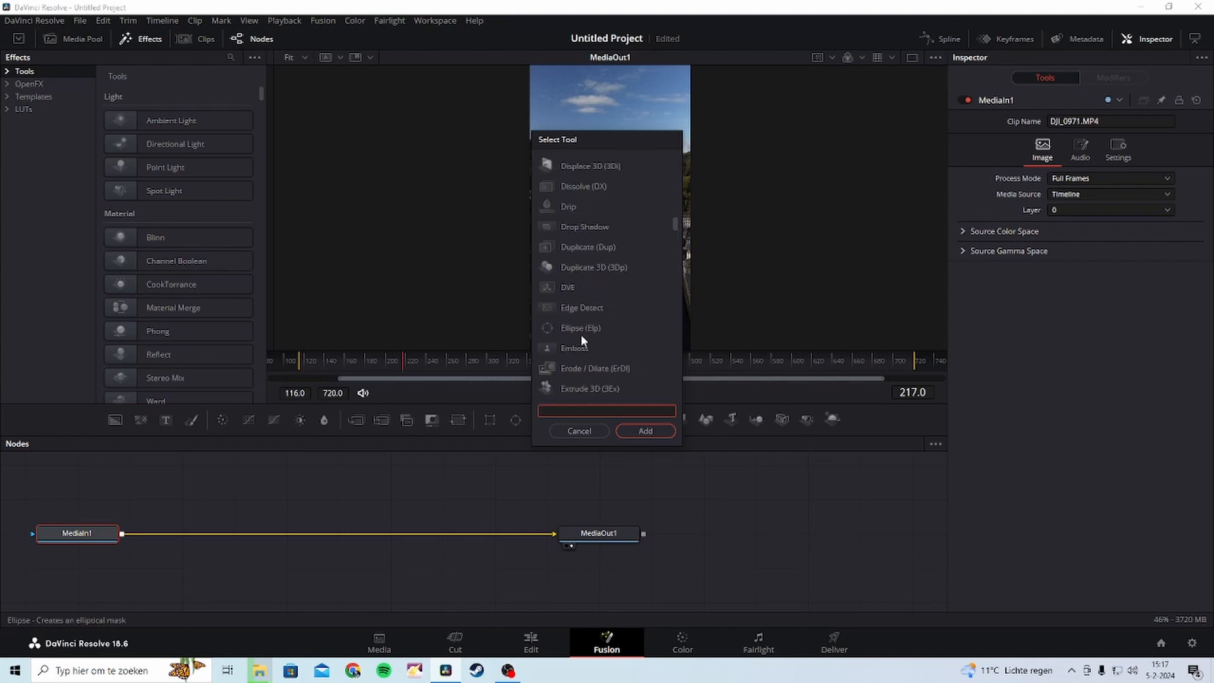
Search the tool list for "3d" and add a Camera 3D node between MediaIn1 and MediaOut1.
text(3d)
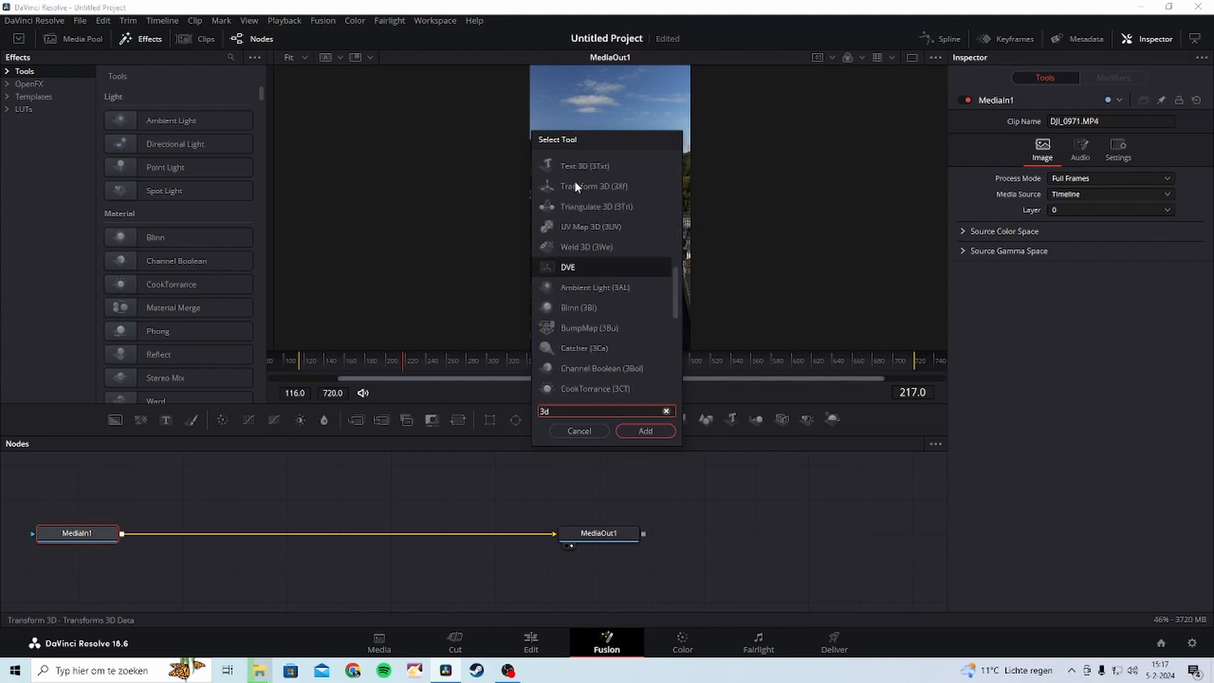
scroll(583, 217, up, 8)
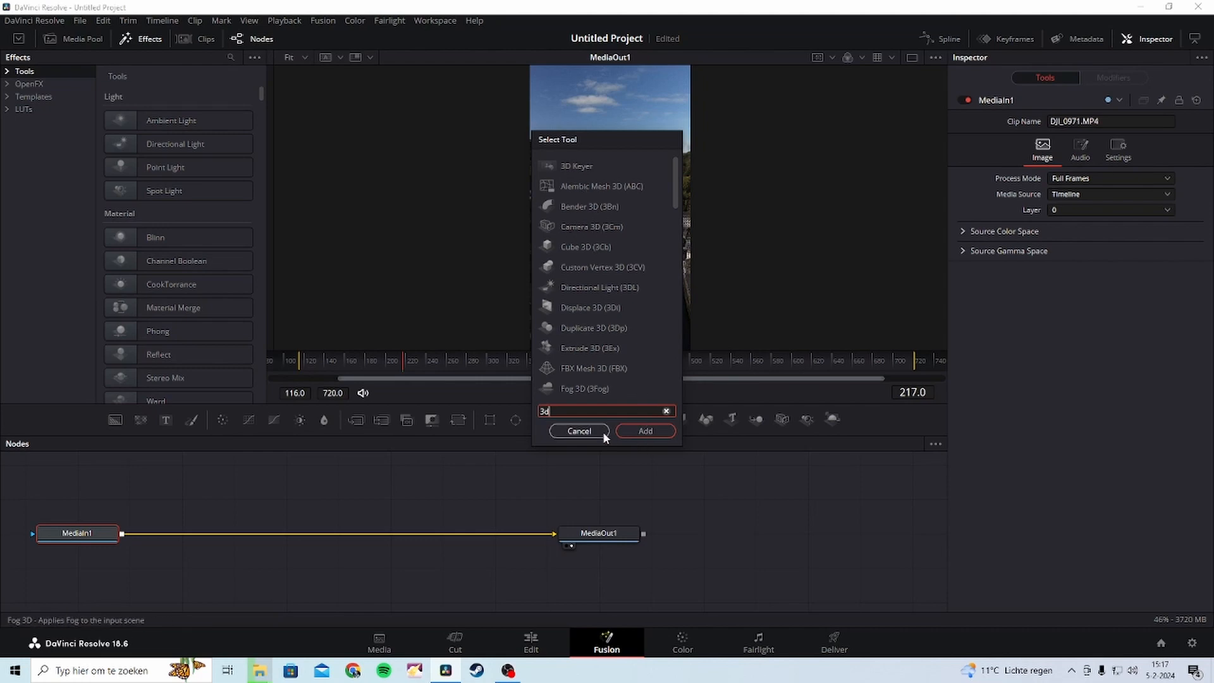
click(599, 225)
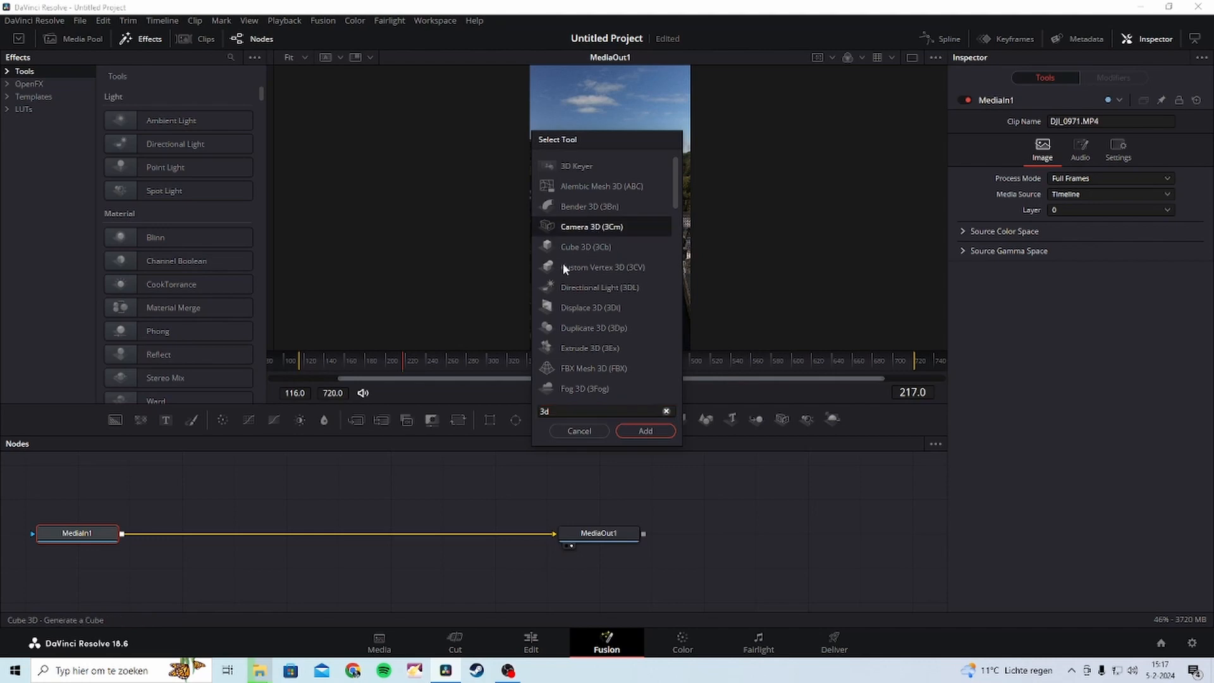
click(649, 430)
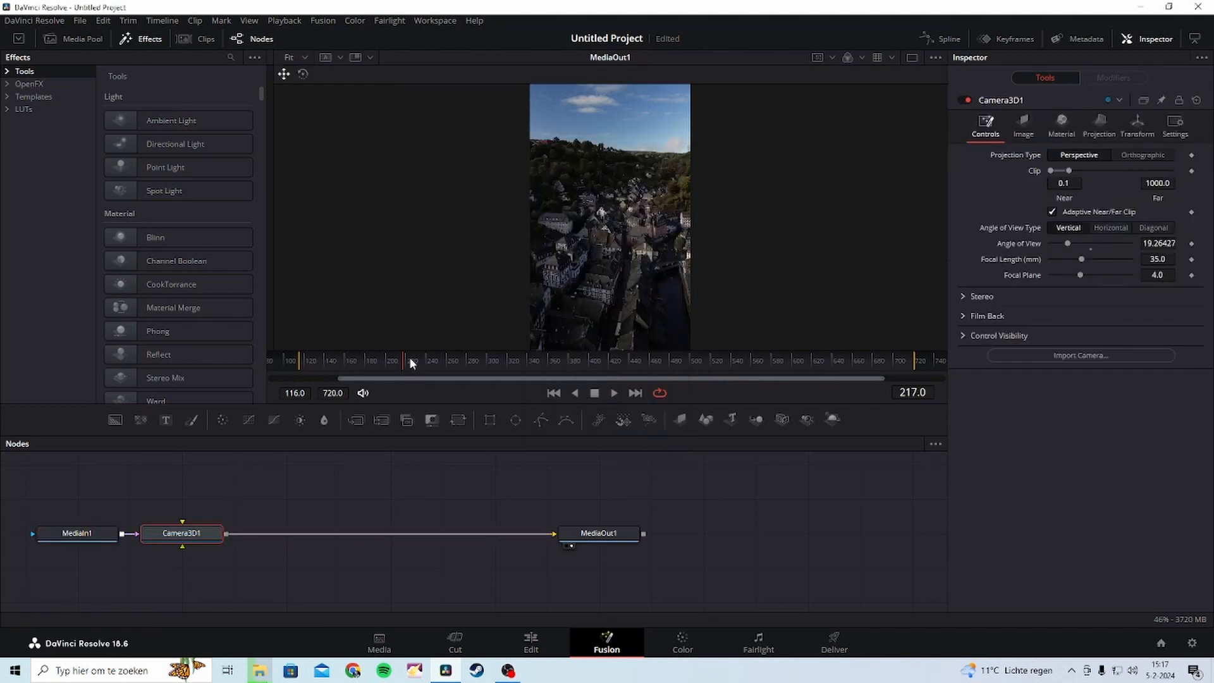
Check the Camera 3D node's image settings and delete the node from between MediaIn1 and MediaOut1.
drag(381, 354, 461, 362)
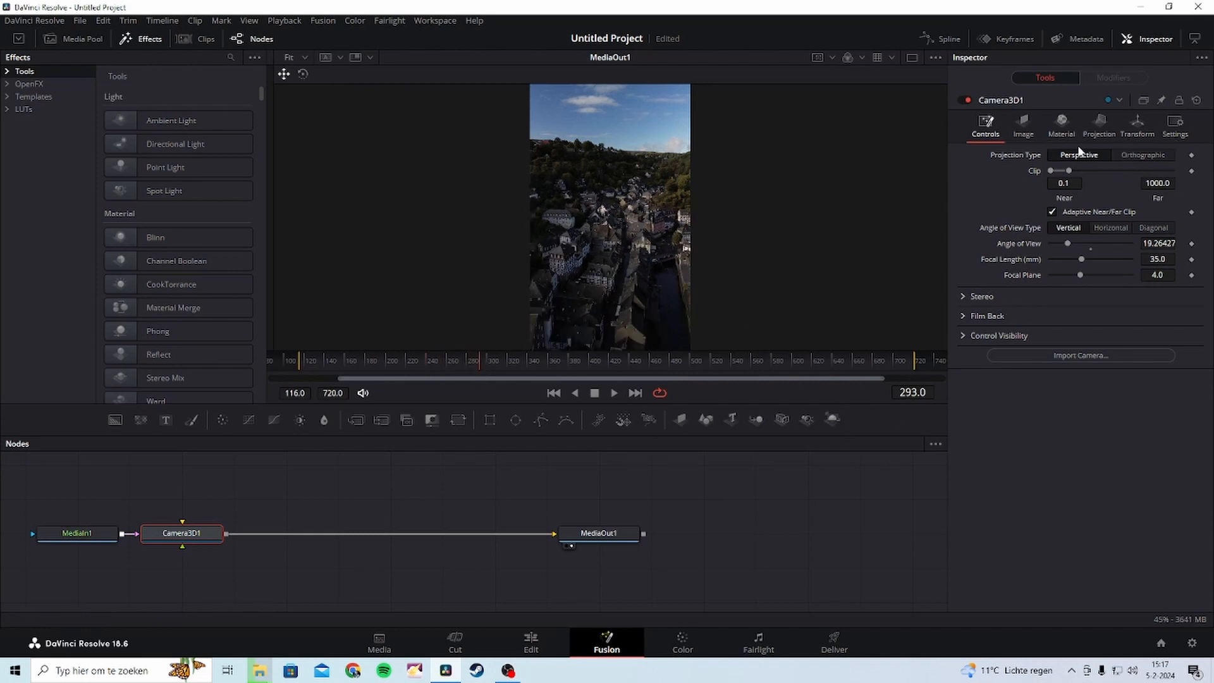
click(1019, 125)
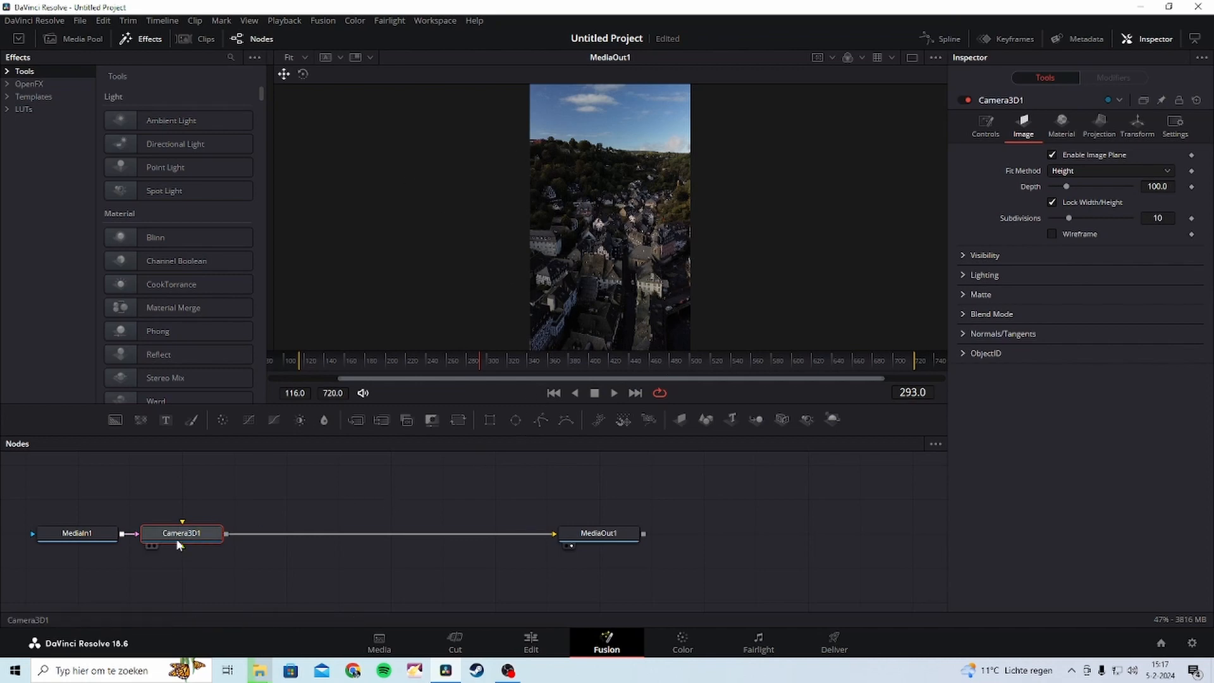
key(Delete)
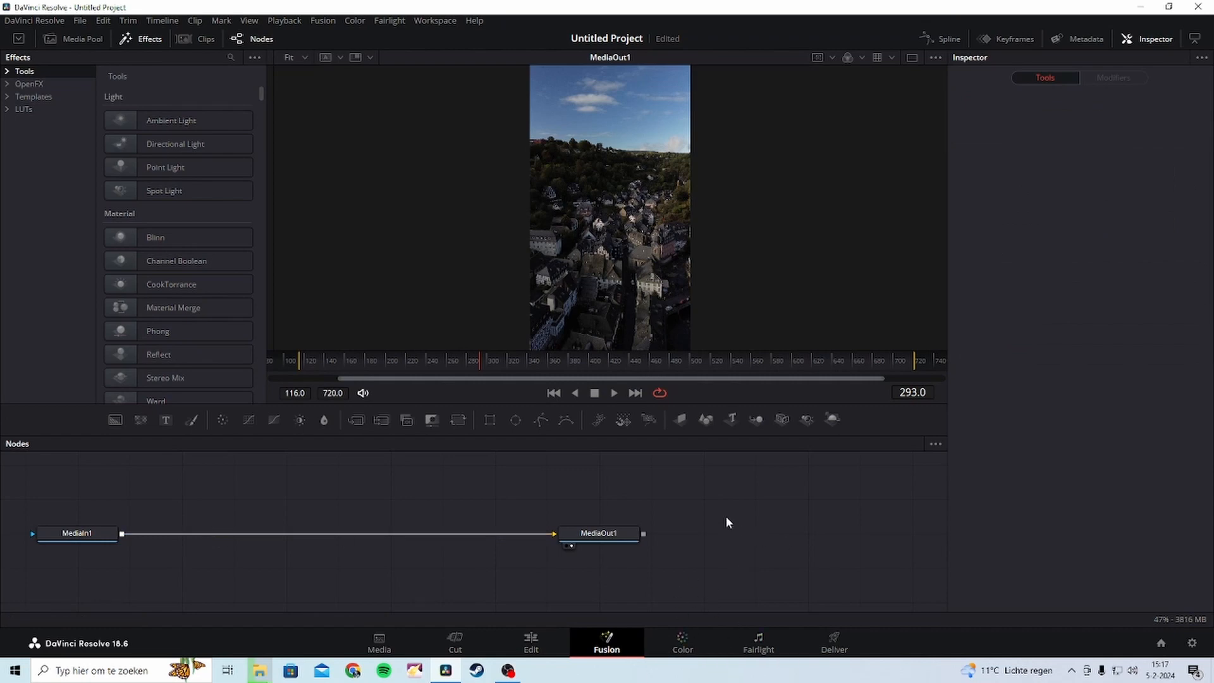
Switch to the Color page and set the timeline proxy resolution to Full.
click(685, 641)
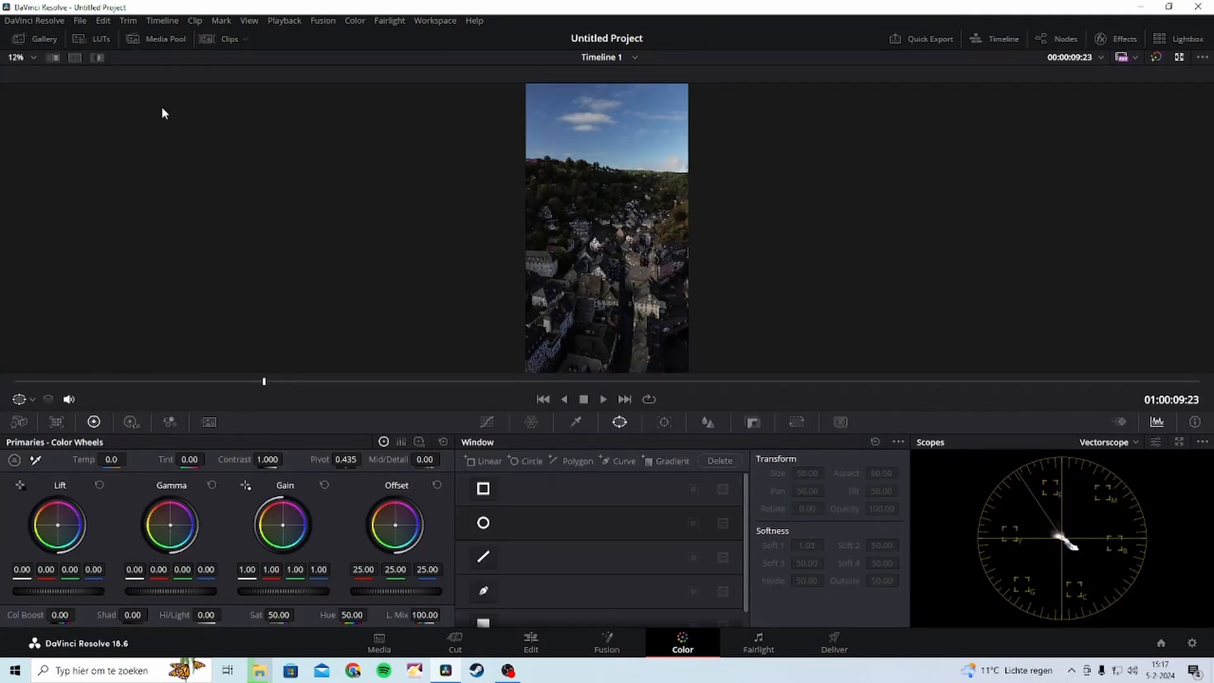
click(284, 21)
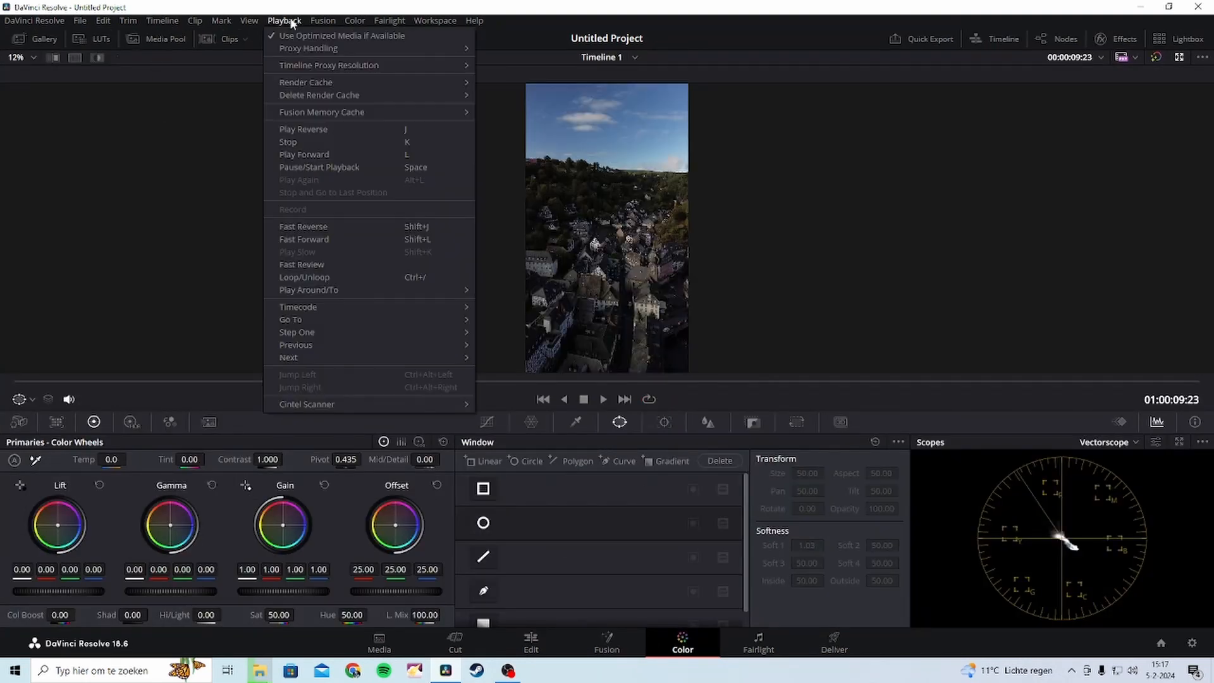
mouse_move(414, 68)
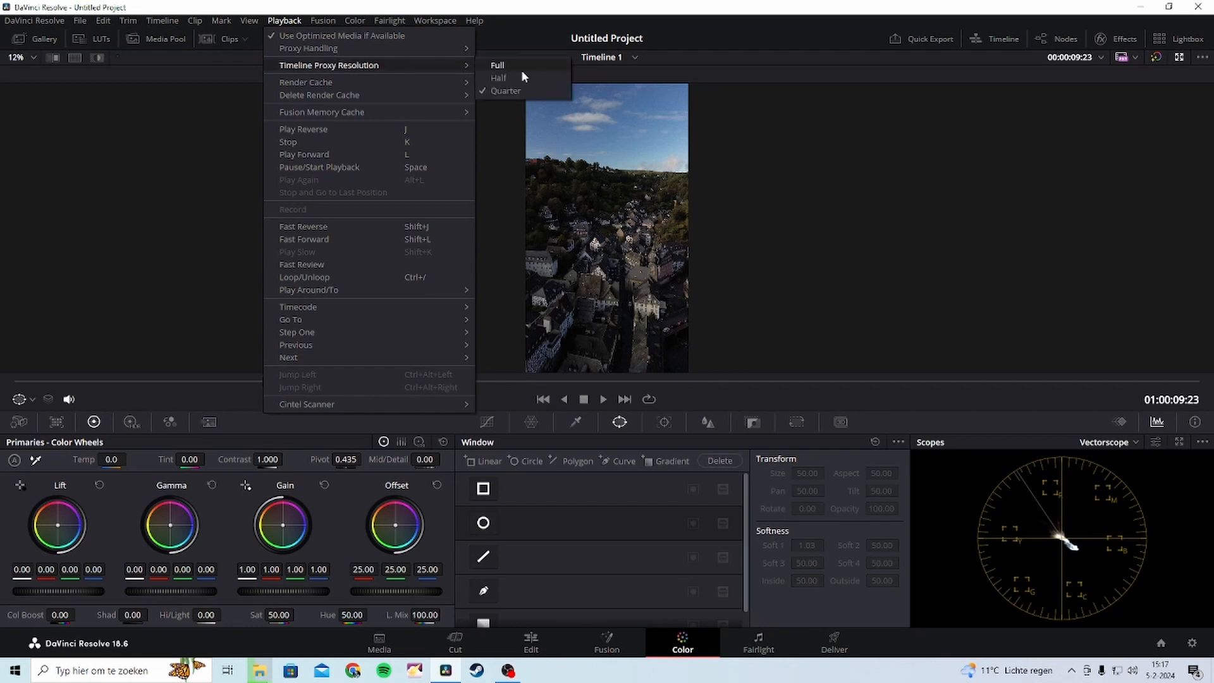
click(522, 76)
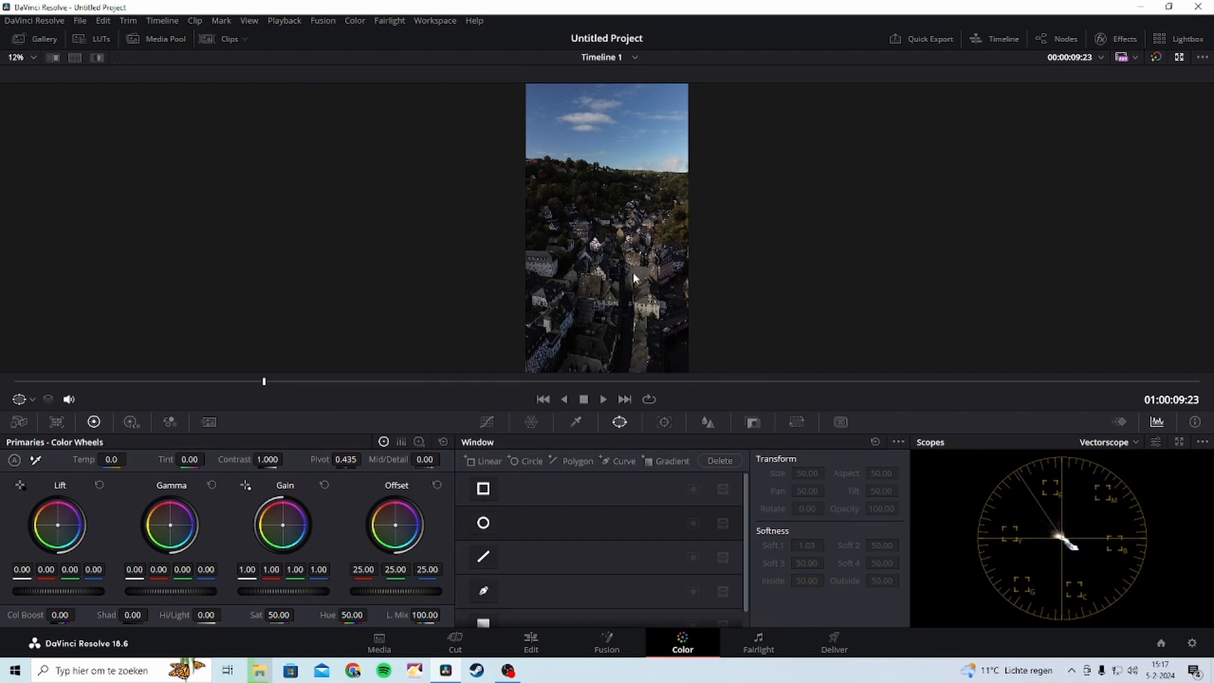
Show the clip's node graph, add two serial nodes after node 01, and arrange all three in a row.
click(1051, 38)
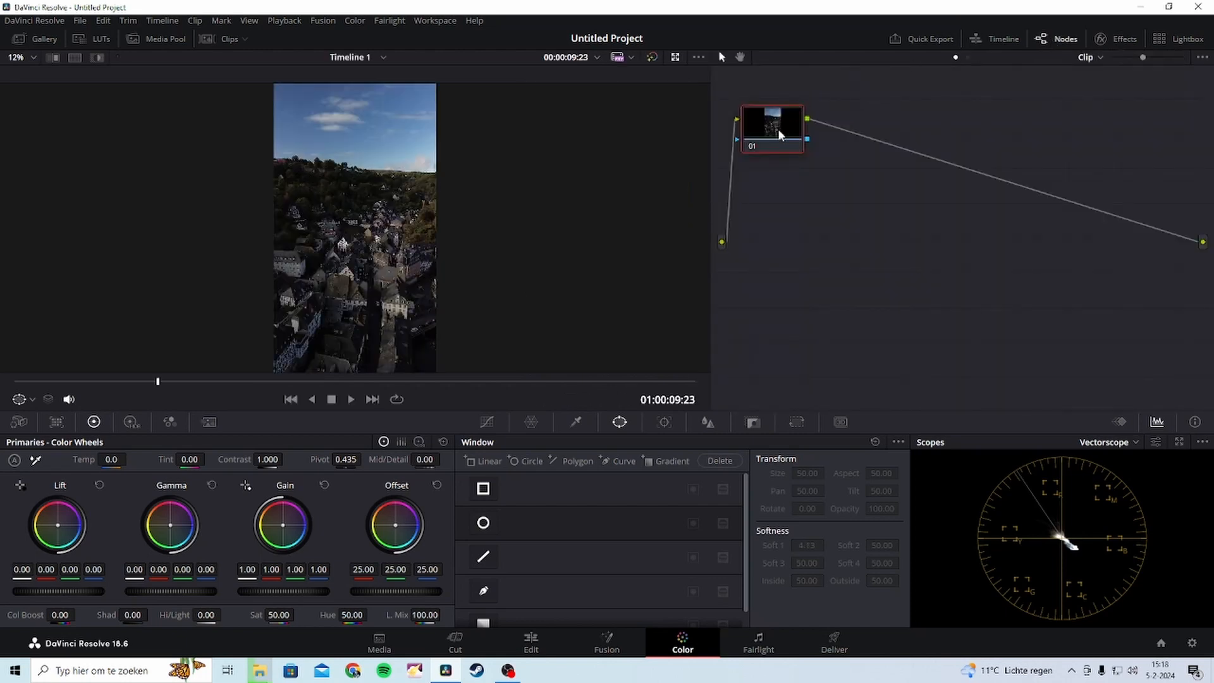
mouse_move(773, 131)
mouse_down()
mouse_move(806, 177)
mouse_move(809, 257)
mouse_move(786, 120)
mouse_move(789, 145)
mouse_up()
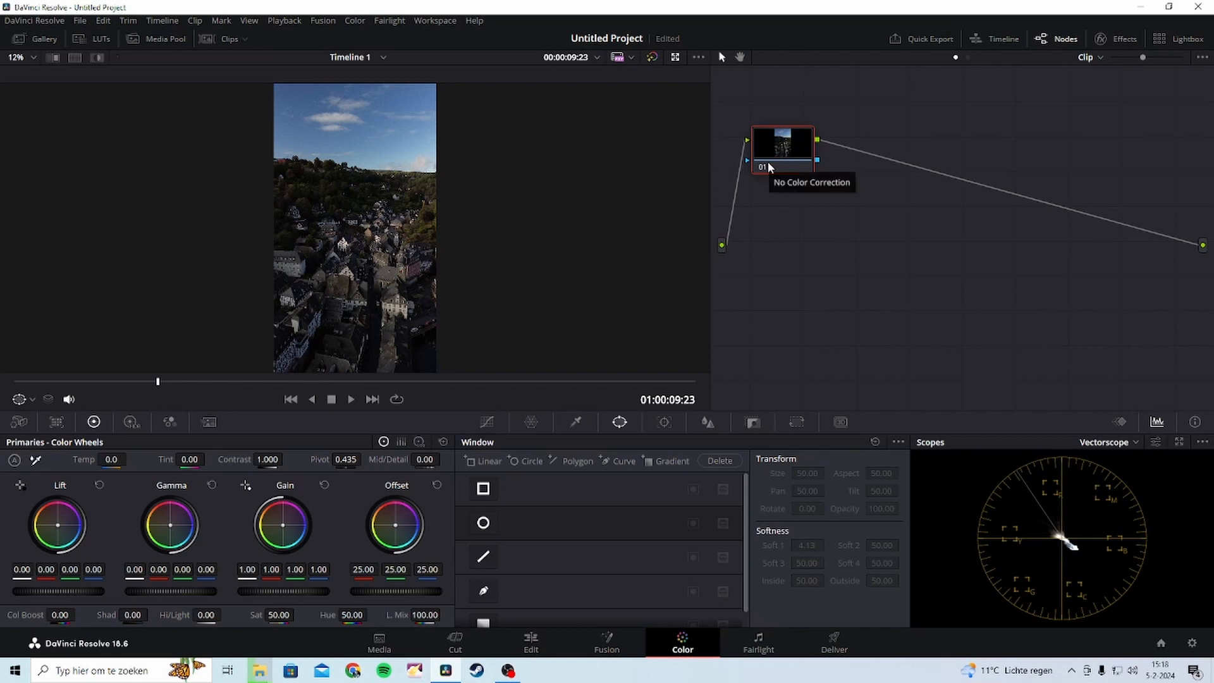
key(alt+s)
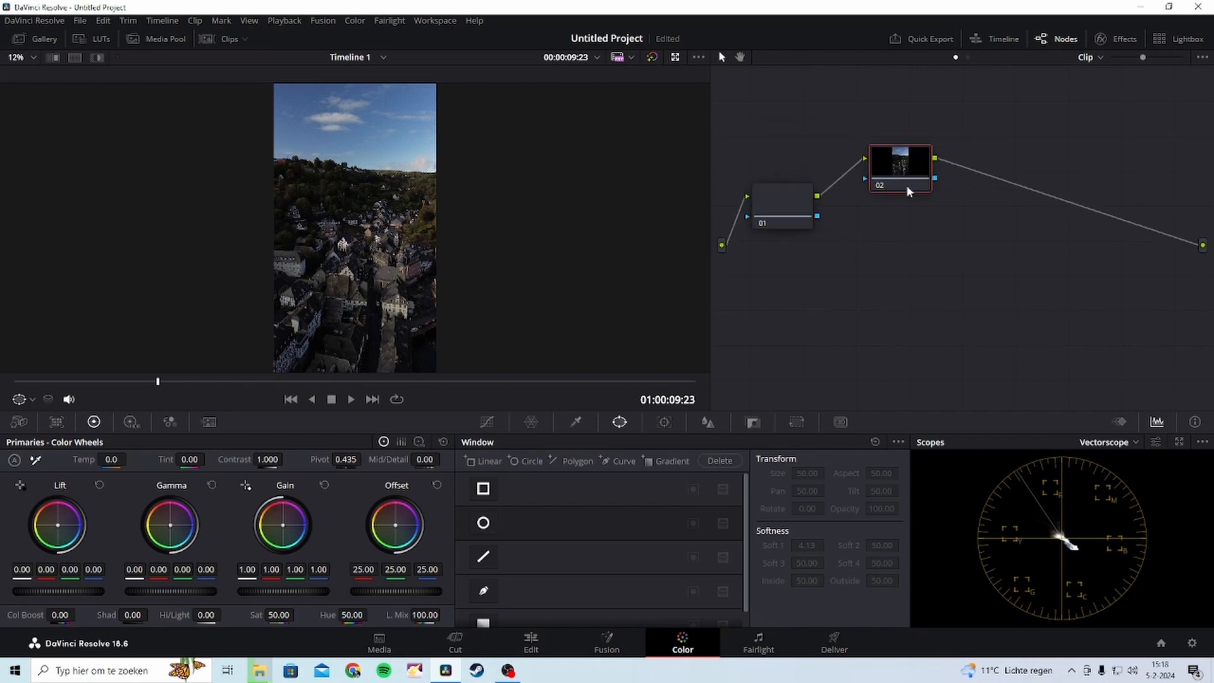
drag(908, 191, 984, 205)
key(alt+s)
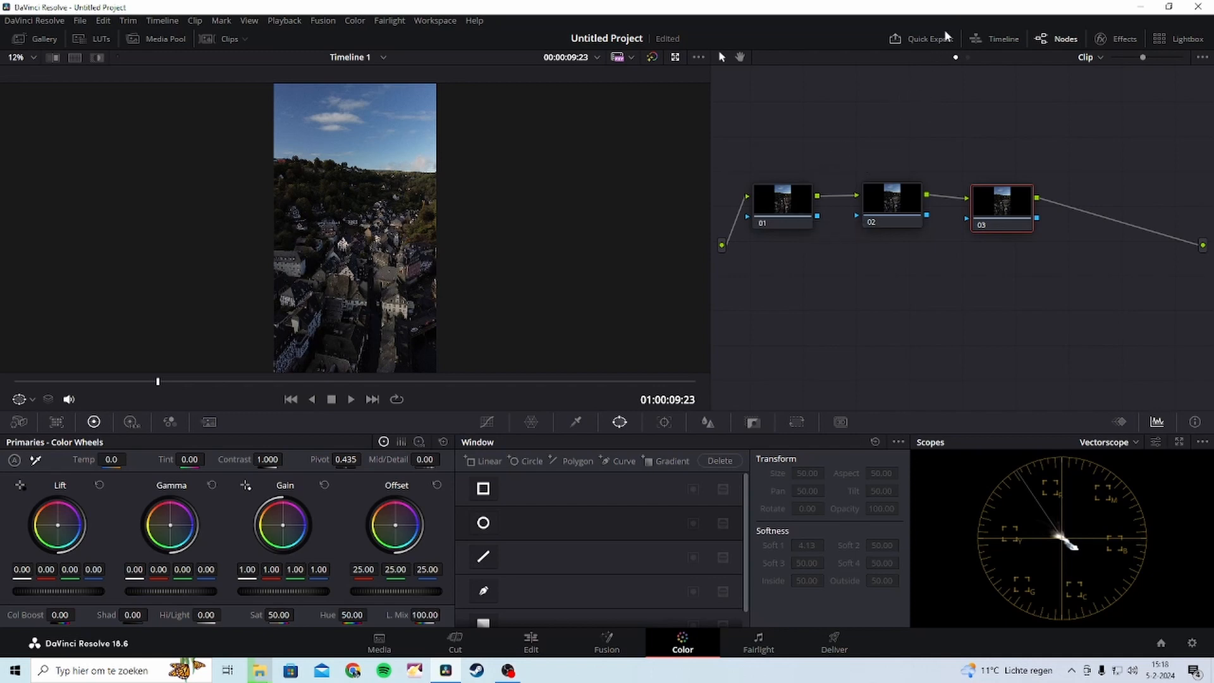
Compare the node graphs of the two timeline clips, leaving the playhead at 01:00:08:28 in the second clip with the timeline hidden.
click(987, 41)
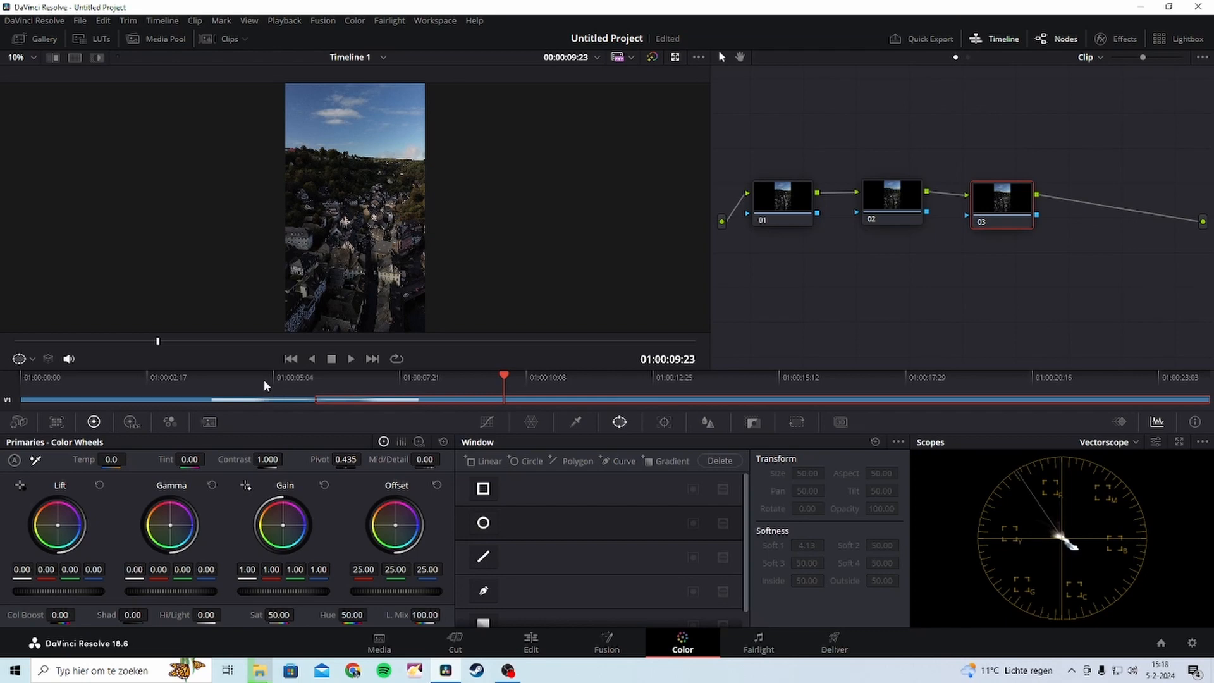
click(180, 401)
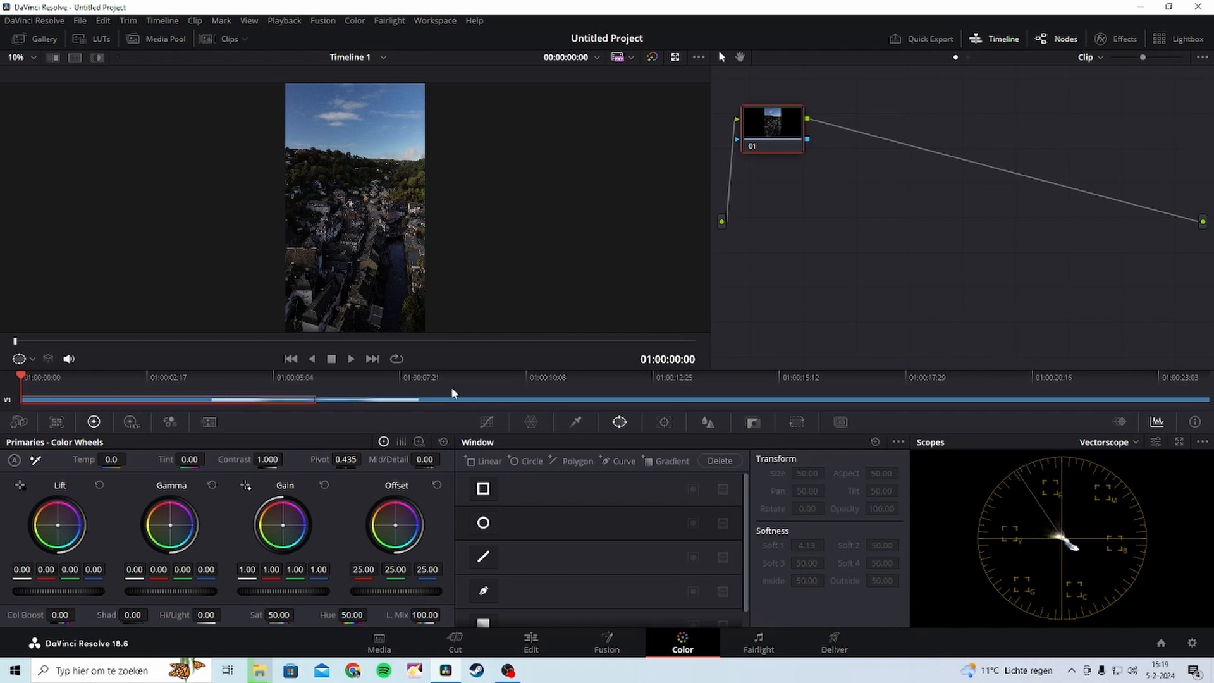
click(435, 399)
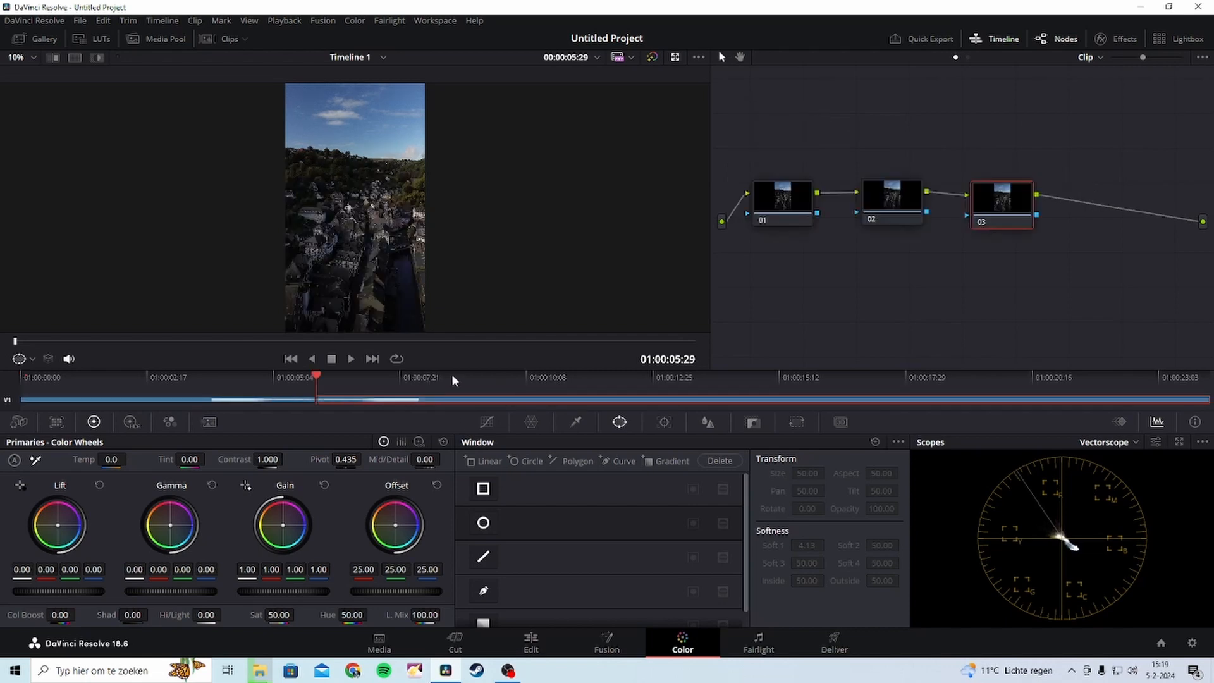
drag(457, 379, 463, 378)
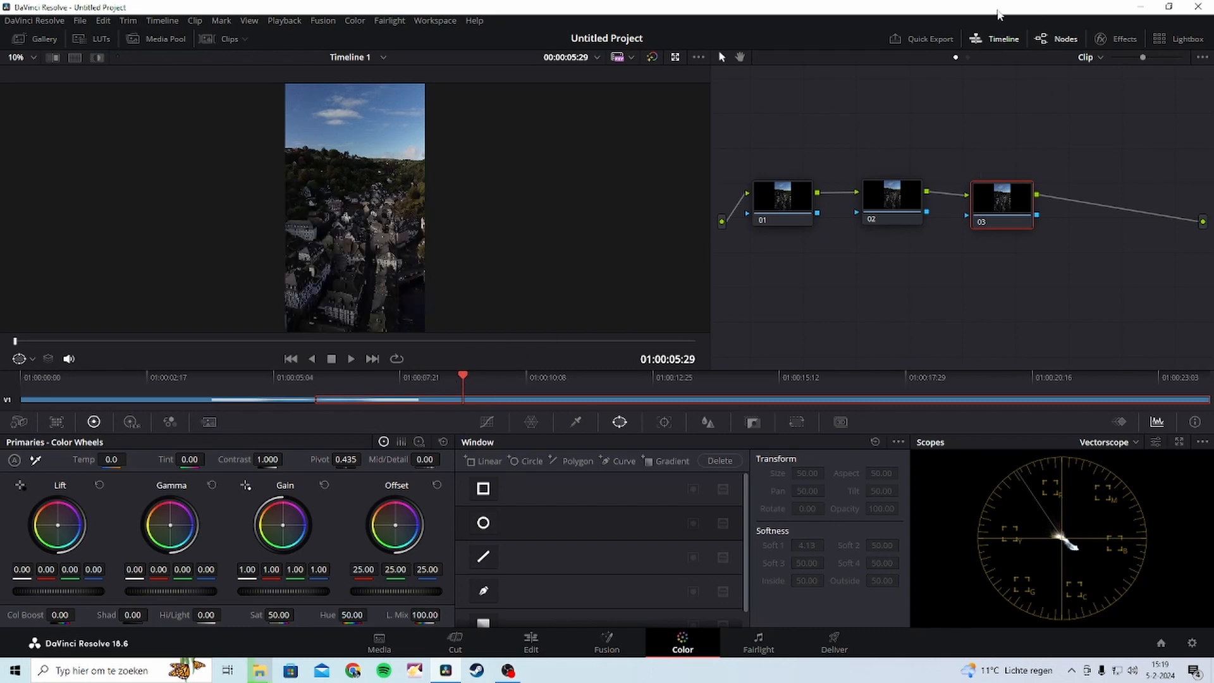
click(999, 40)
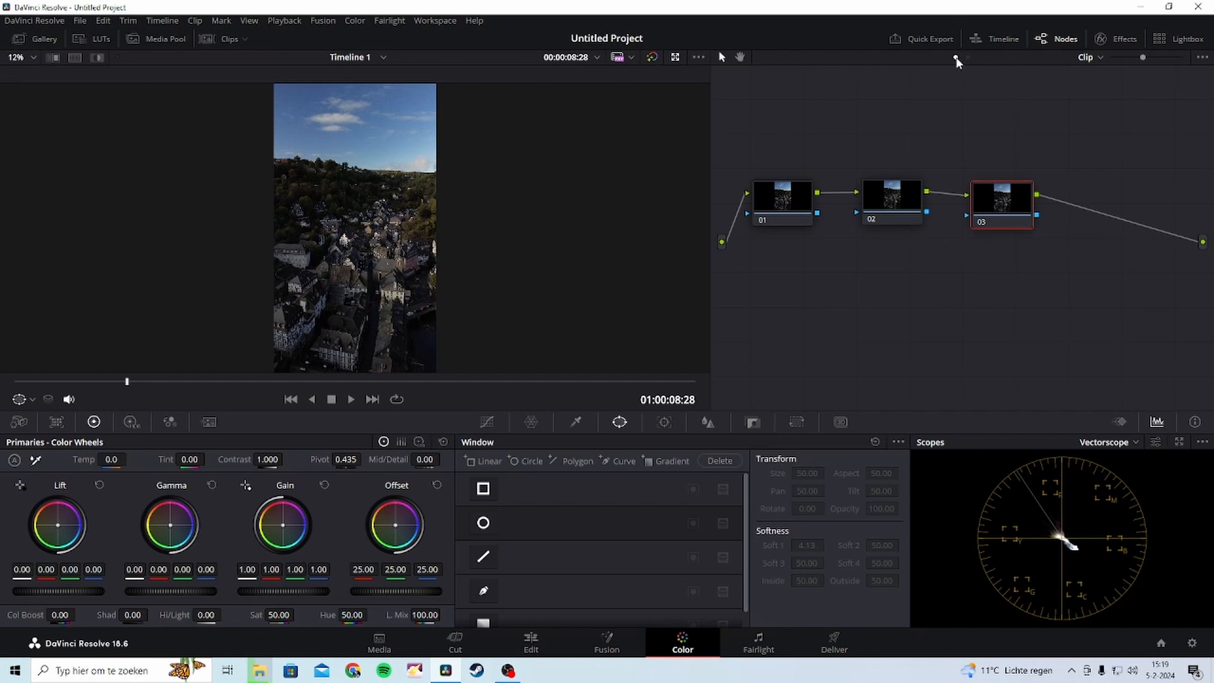
Switch the node graph from clip to timeline level and add one serial node to it.
click(1099, 58)
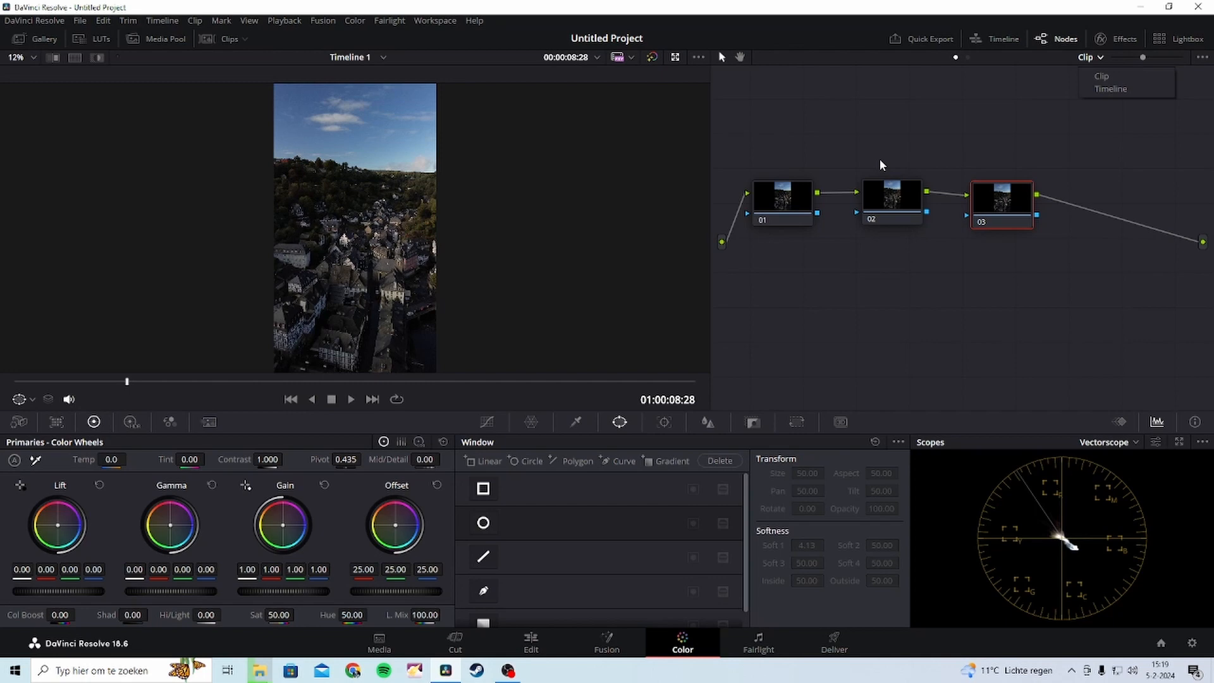
click(968, 58)
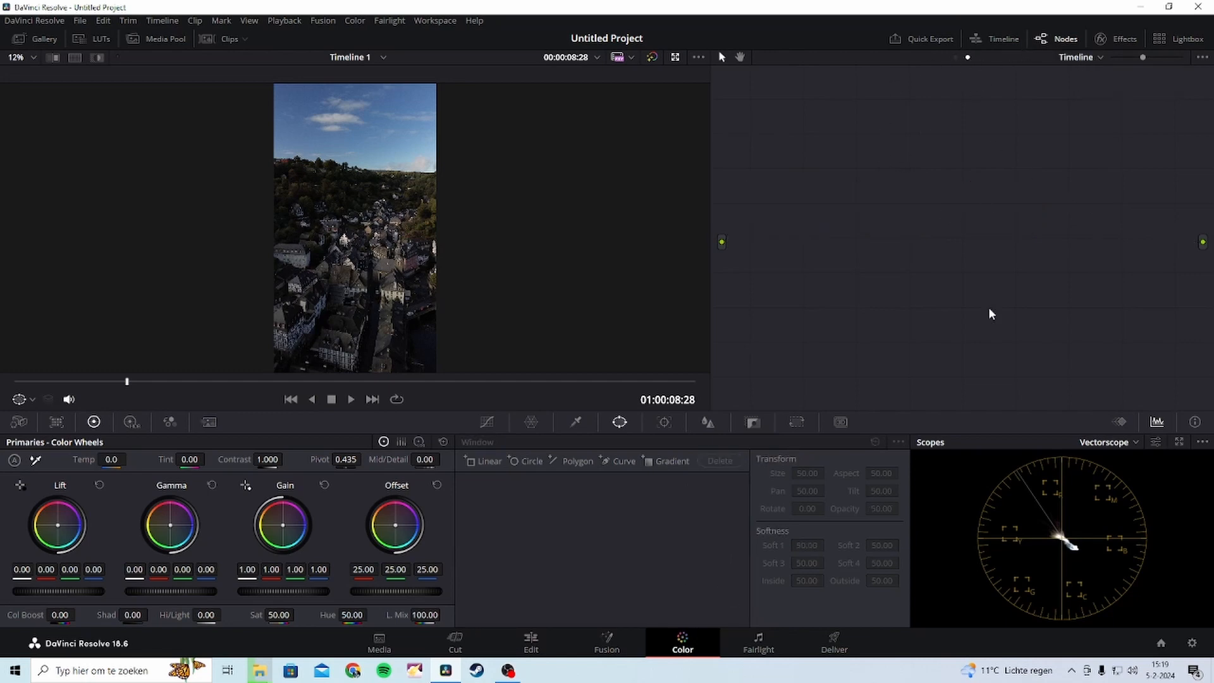
key(alt+s)
drag(791, 150, 854, 243)
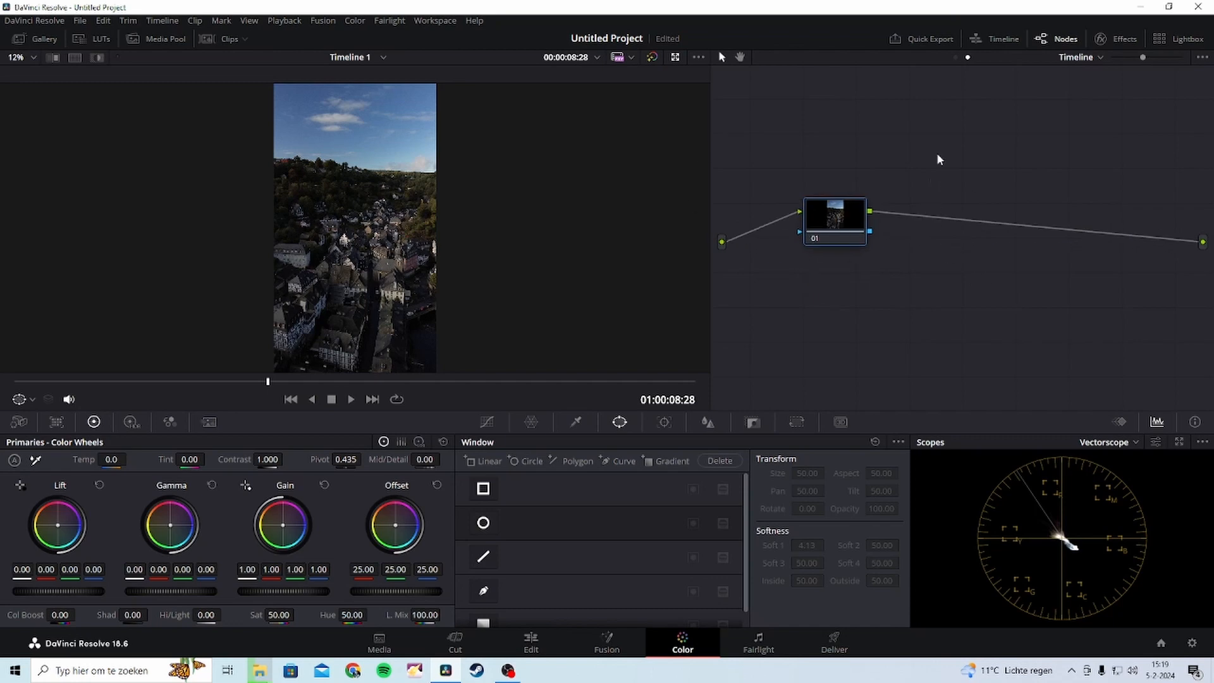
Return to the clip-level node graph and open the custom curves for node 01.
click(956, 58)
click(811, 209)
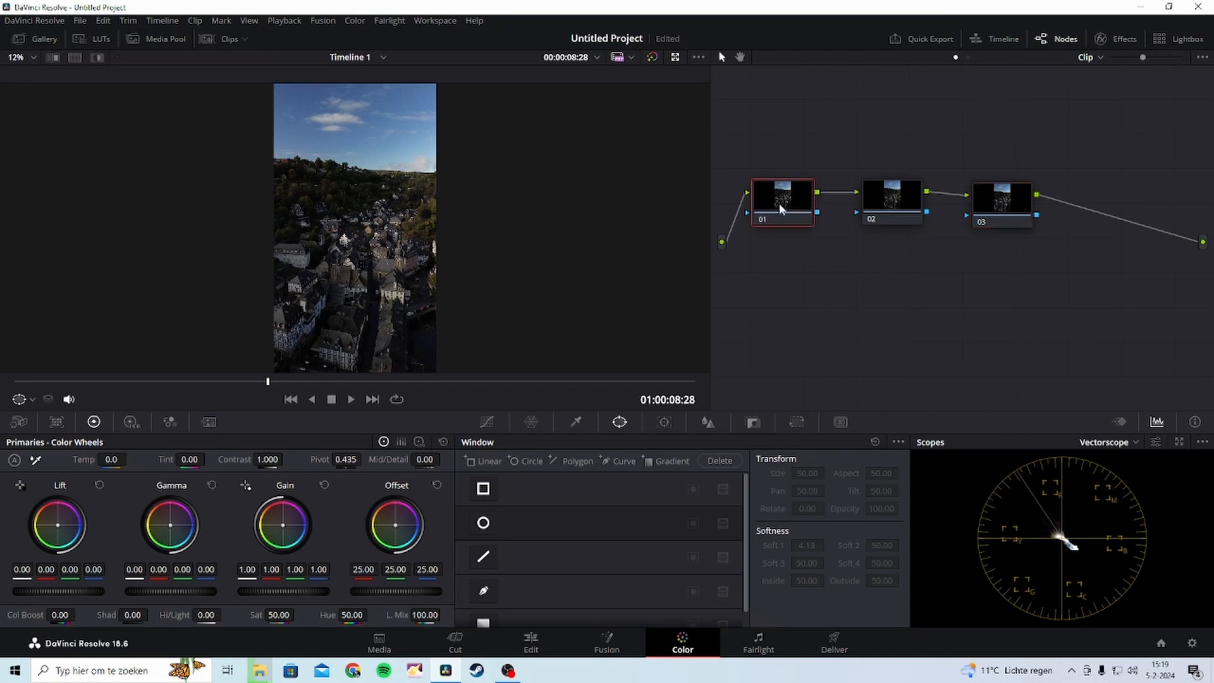
click(486, 421)
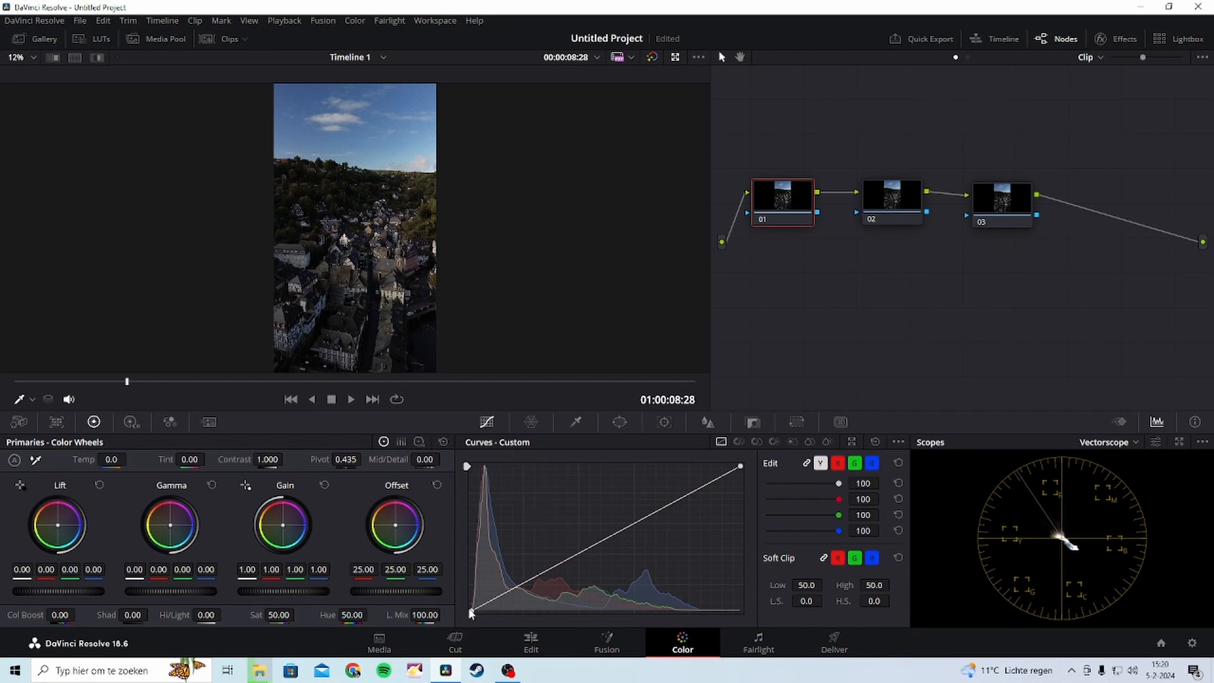
Try raising and shifting the black point of node 01's custom curve, and return it to its original corner.
drag(472, 611, 467, 474)
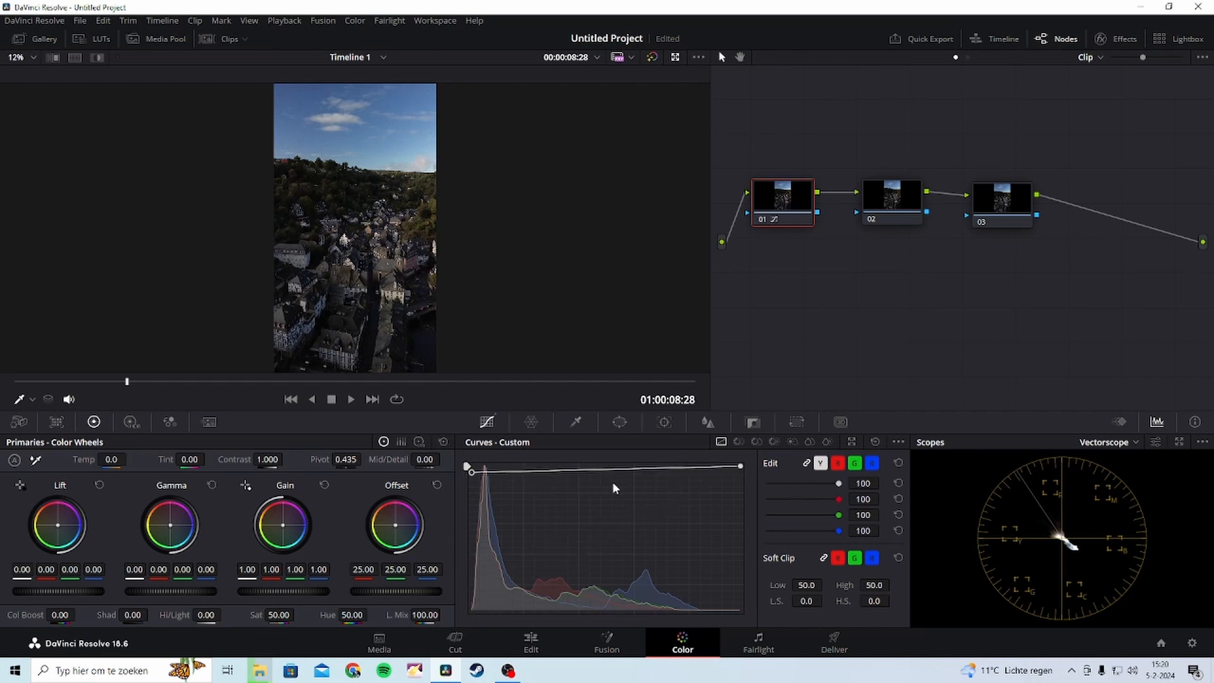
drag(472, 471, 644, 610)
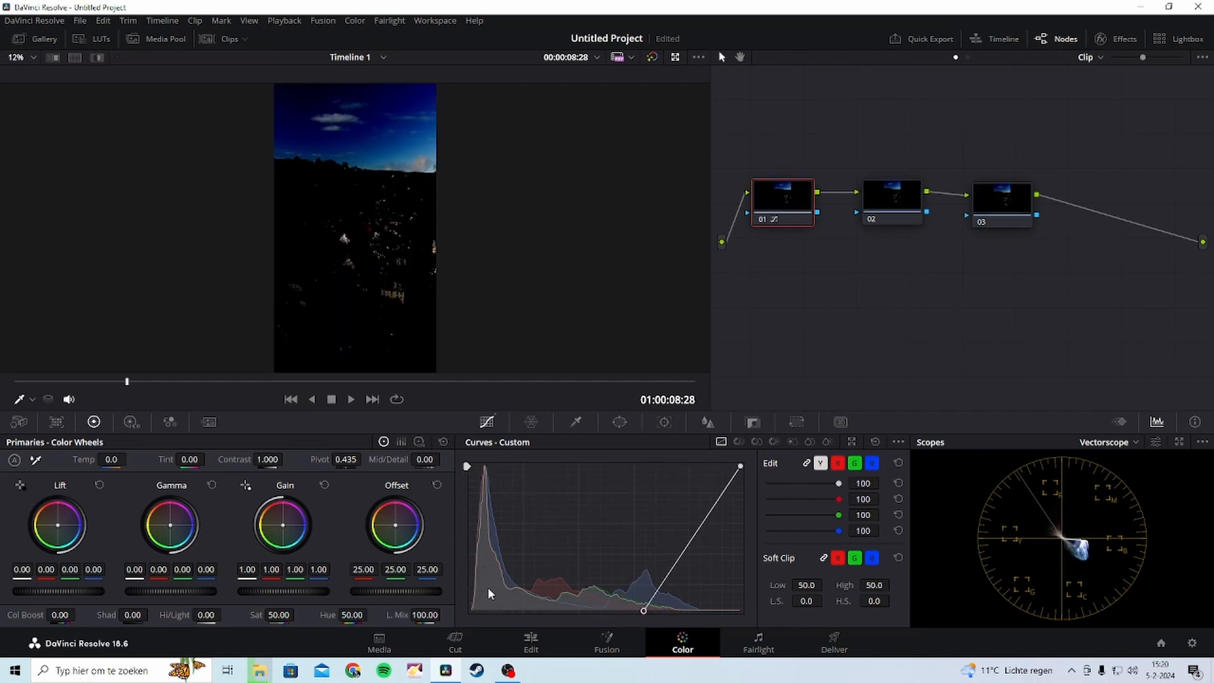
drag(487, 593, 462, 612)
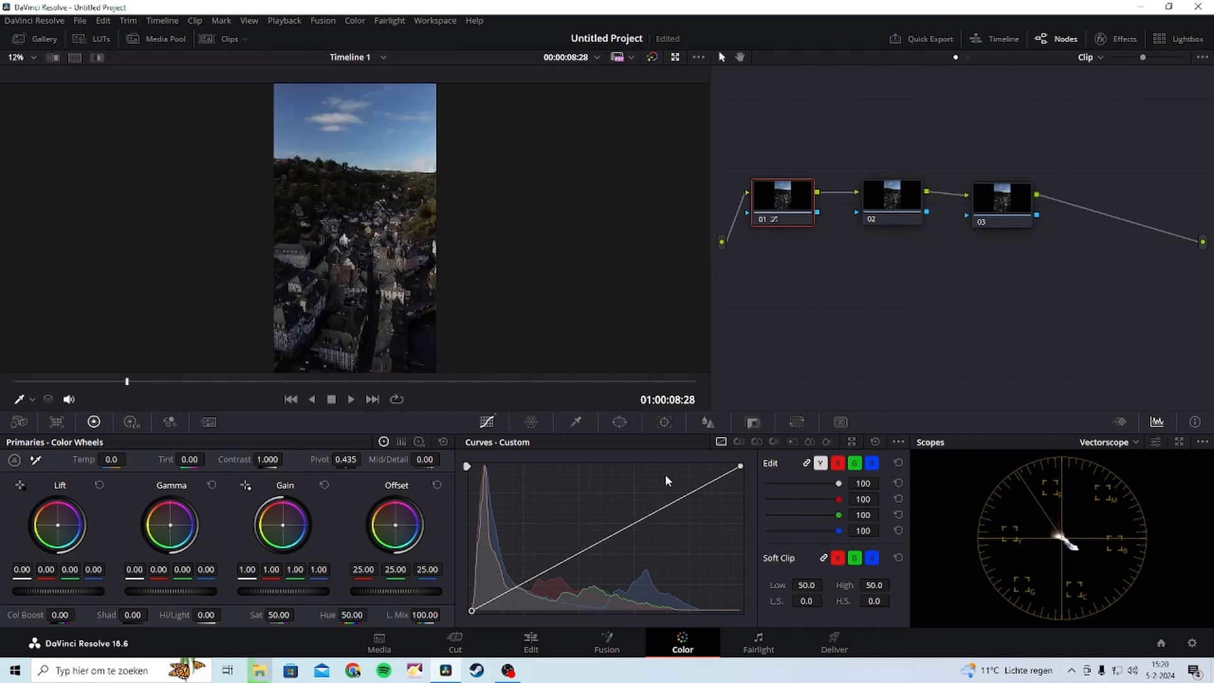
Shape node 01's custom curve into a gentle S with a midtone anchor, lowered shadows and slightly raised highlights.
click(618, 531)
drag(687, 495, 675, 473)
click(548, 572)
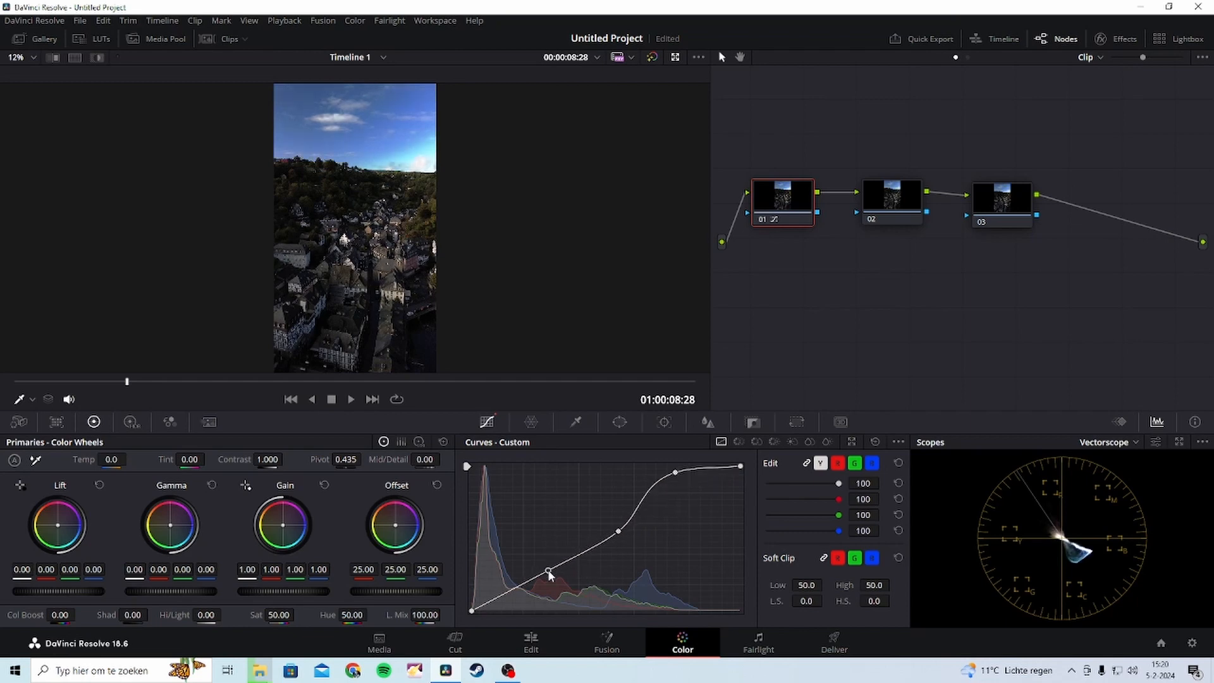
drag(549, 572, 556, 599)
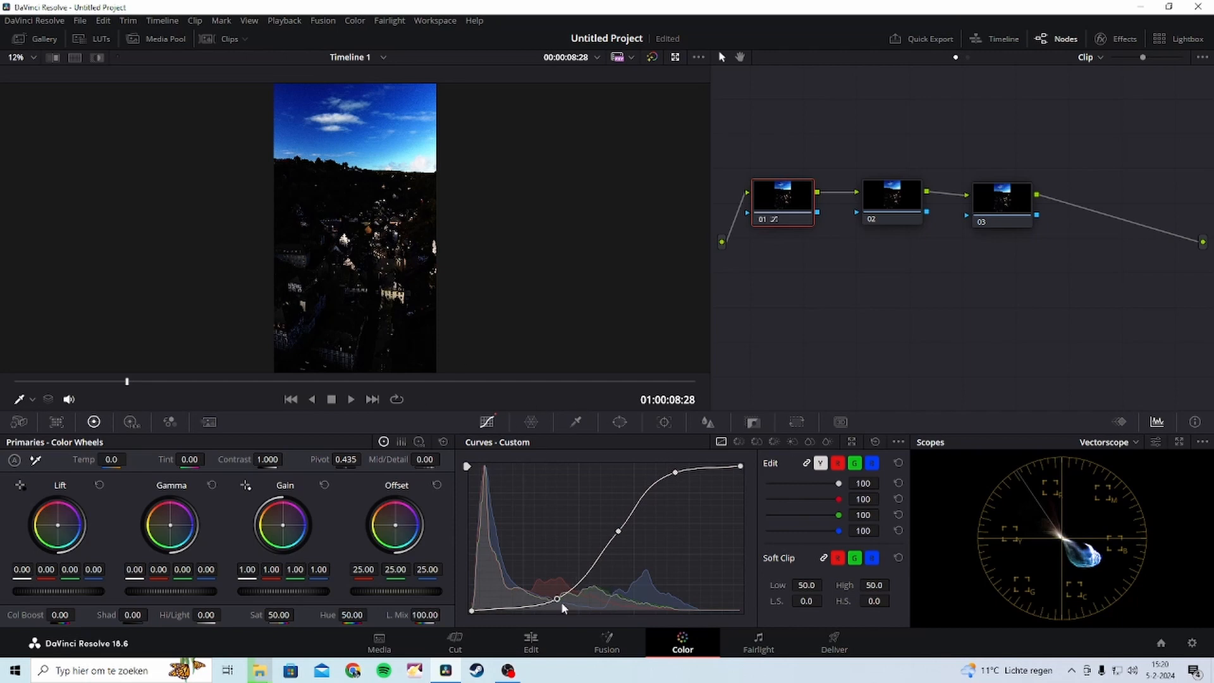
drag(558, 599, 544, 588)
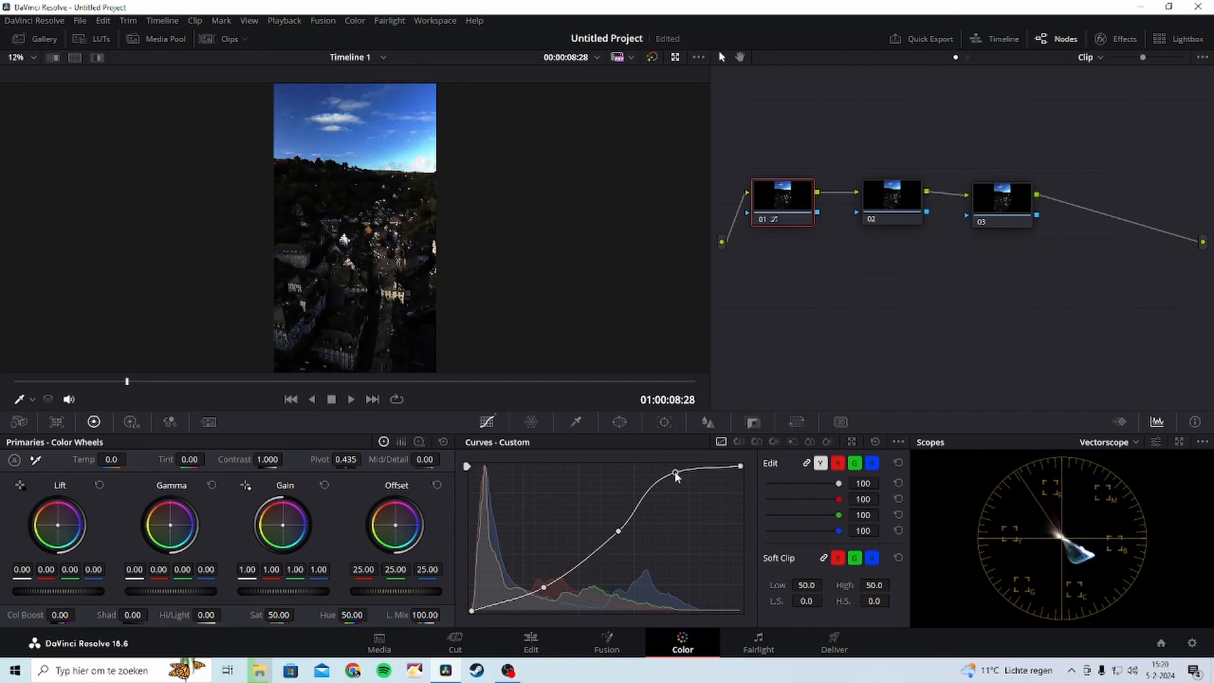
drag(675, 472, 691, 489)
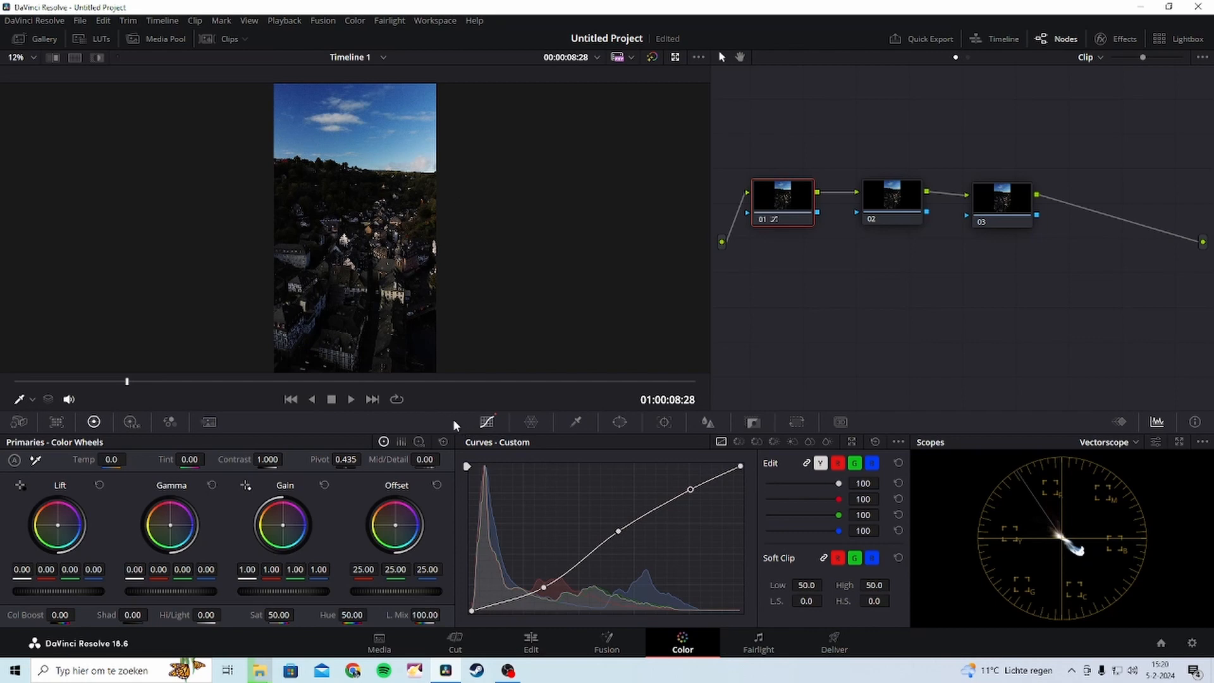
Compare the image with and without the curve grade by toggling node 01 and bypassing and re-enabling all nodes.
key(ctrl+d)
drag(806, 255, 774, 173)
mouse_move(805, 296)
mouse_down()
mouse_move(767, 175)
mouse_move(749, 161)
mouse_up()
key(ctrl+d)
key(ctrl+d)
key(ctrl+d)
key(ctrl+d)
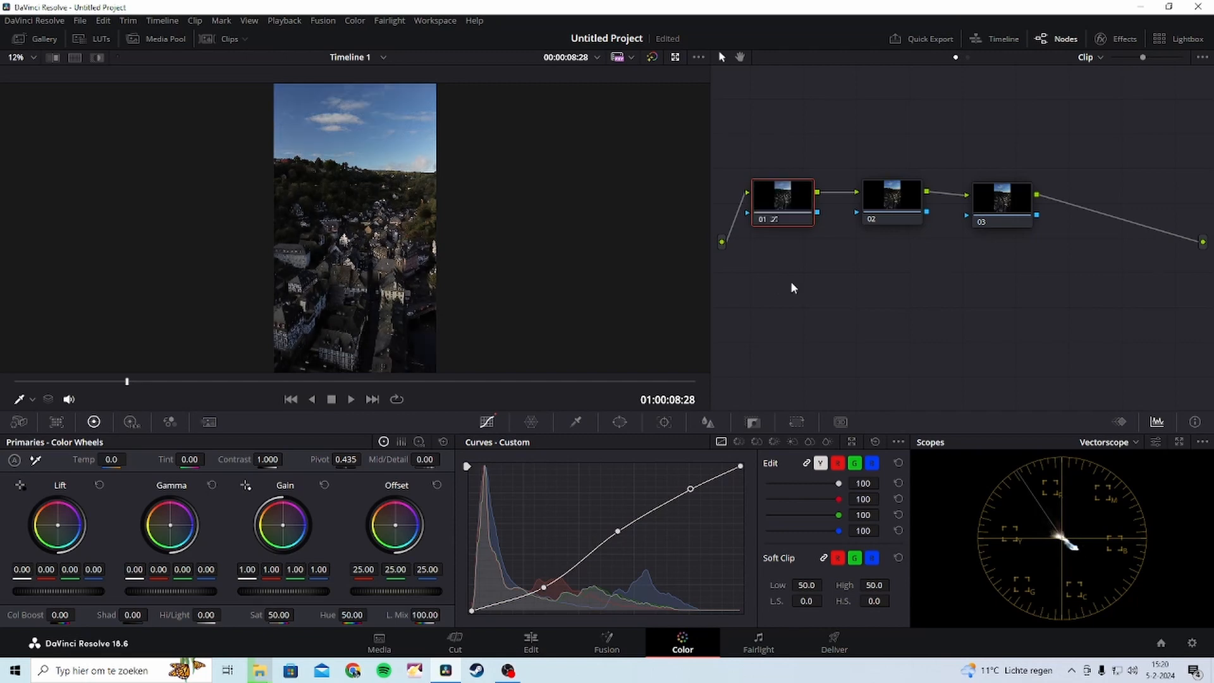
key(ctrl+d)
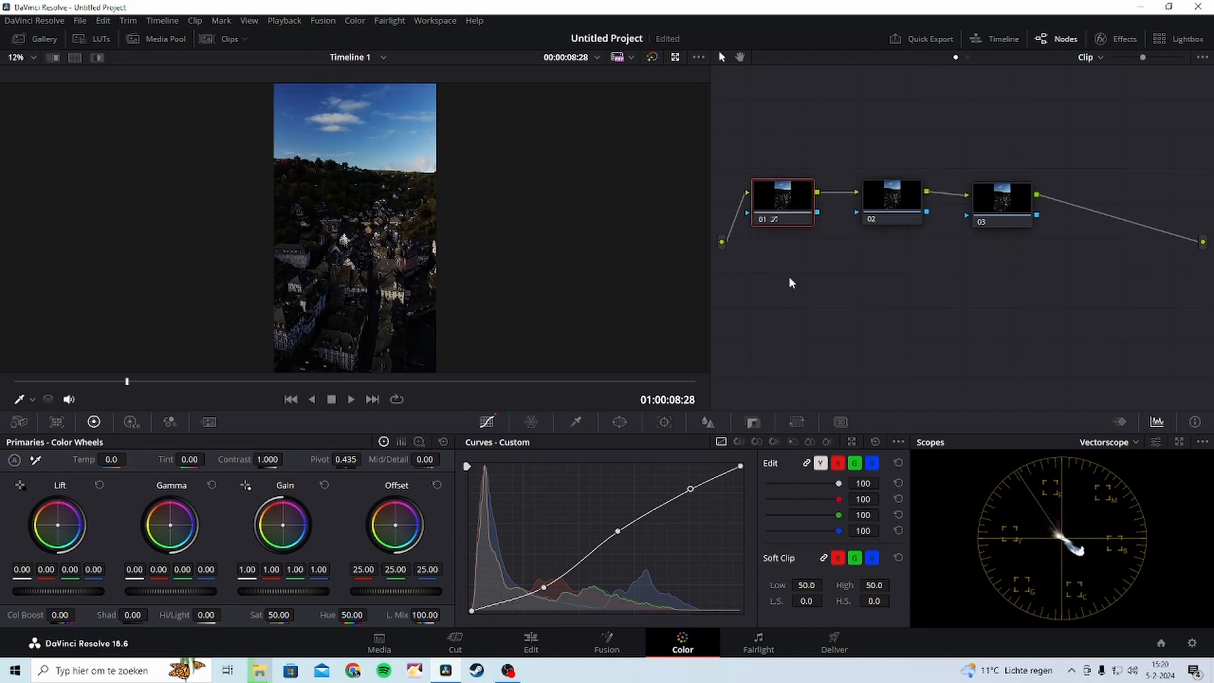
key(alt+d)
drag(791, 208, 794, 215)
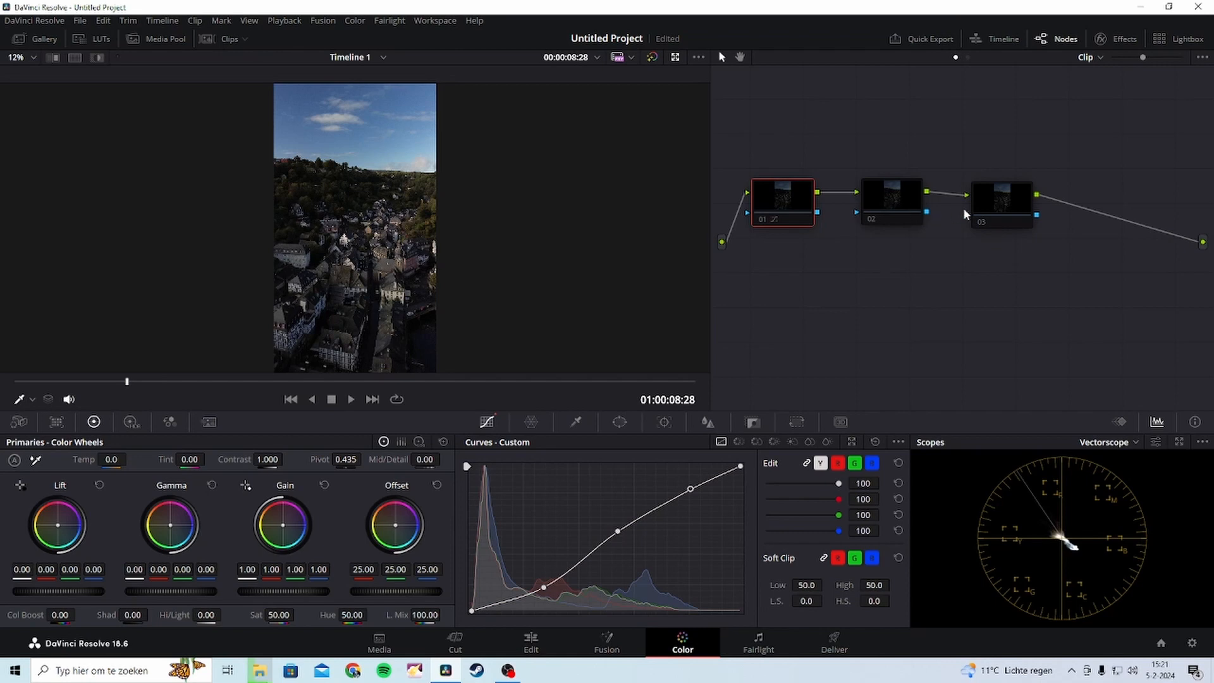
key(alt+d)
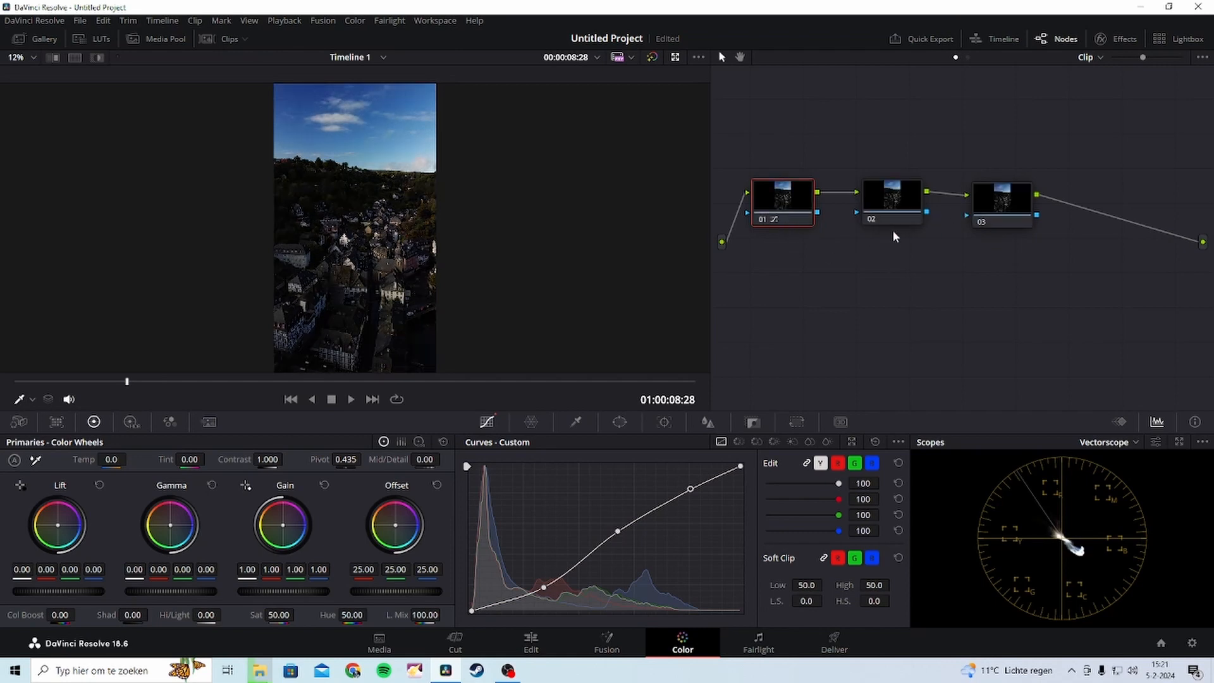
Undo the curve edits on node 01 until its custom curve is a straight diagonal without added points.
key(ctrl+s)
key(ctrl+z)
key(ctrl+z)
key(ctrl+z)
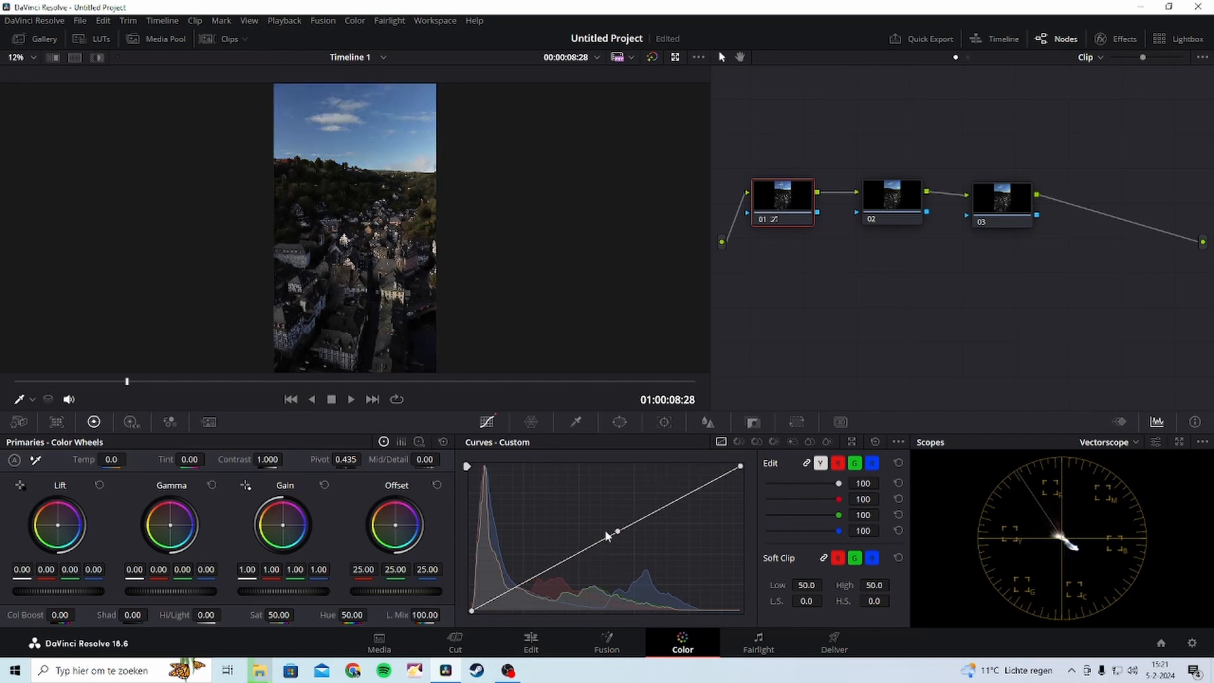
key(ctrl+z)
Enable editable splines for node 01's custom curve.
click(899, 442)
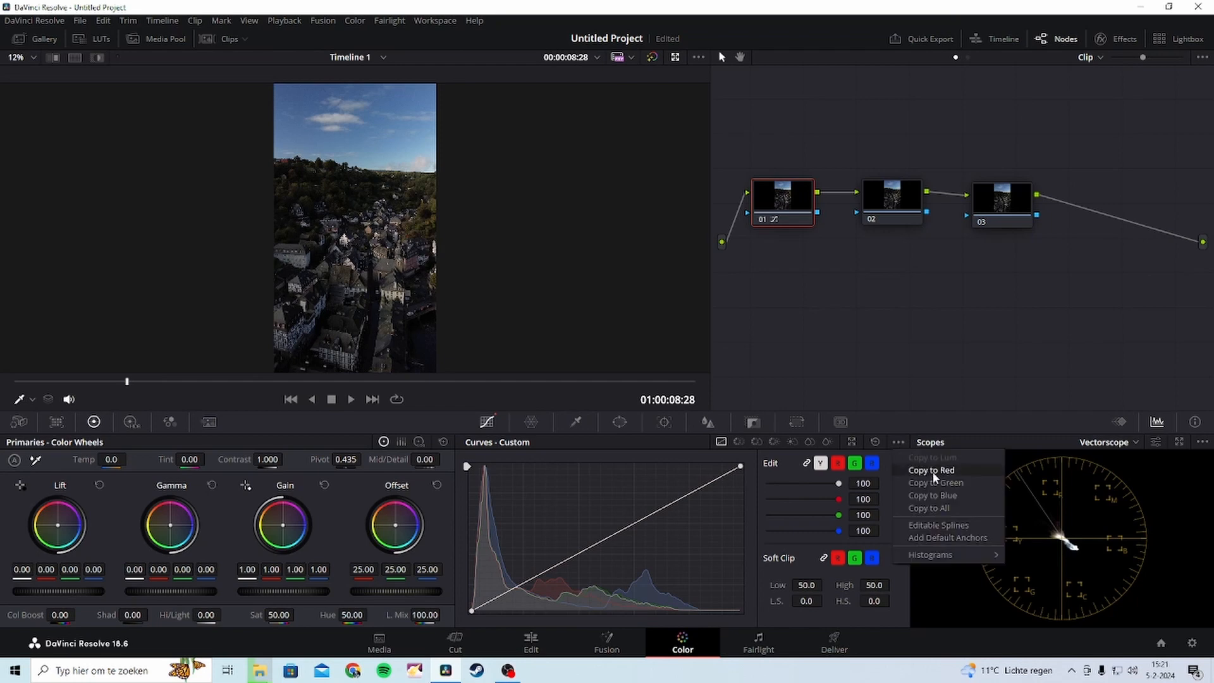
click(936, 526)
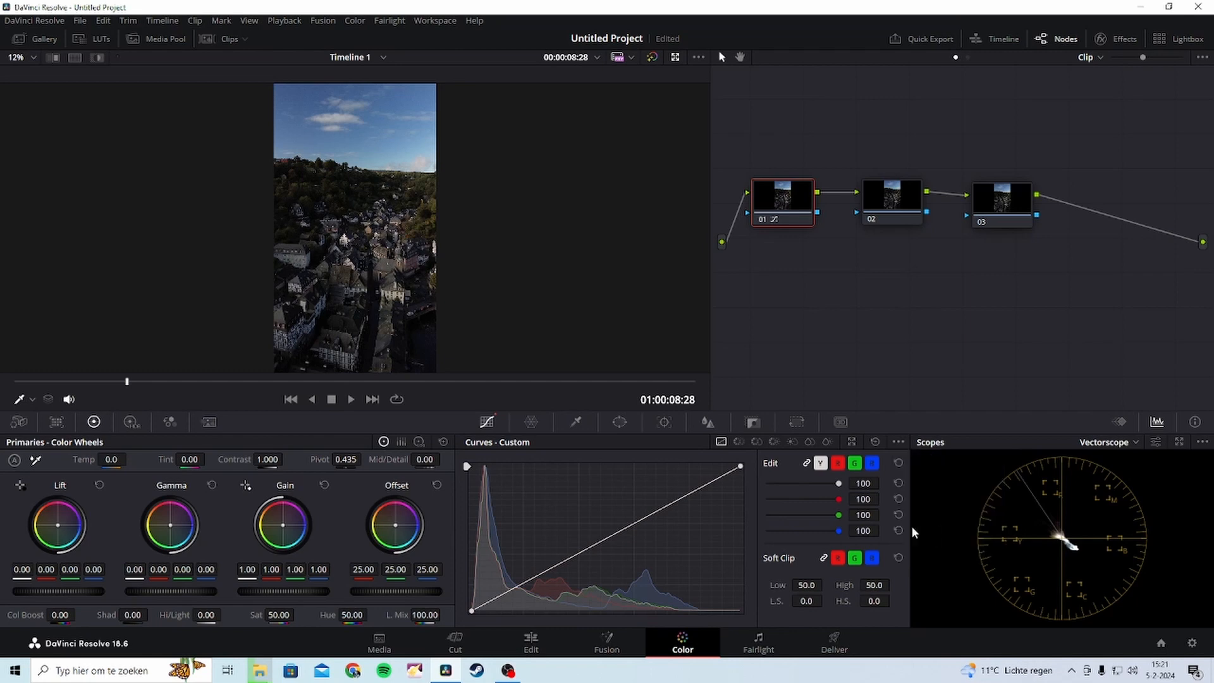
Bend node 01's custom curve into a gentle S with the end-point spline handles and scrub through the clip.
click(739, 467)
mouse_move(651, 517)
mouse_down()
mouse_move(688, 538)
mouse_move(616, 496)
mouse_move(637, 526)
mouse_move(610, 464)
mouse_move(637, 509)
mouse_move(629, 436)
mouse_move(629, 494)
mouse_move(679, 539)
mouse_move(674, 503)
mouse_move(658, 499)
mouse_up()
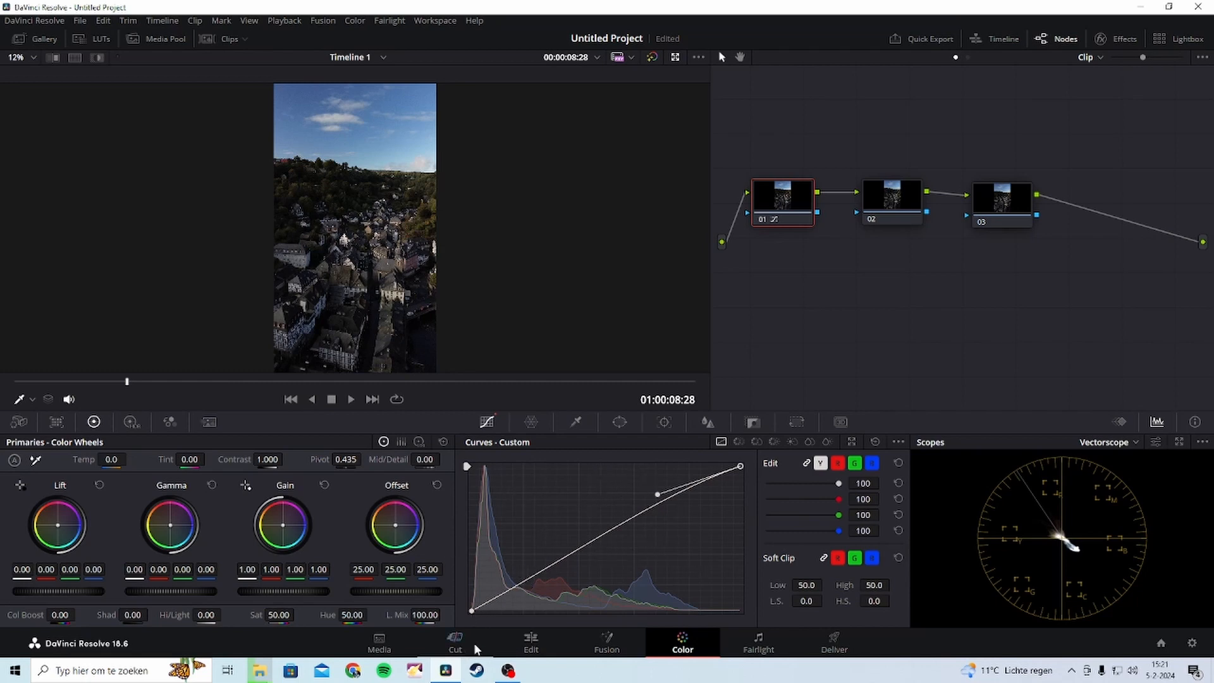
click(470, 612)
drag(560, 562, 570, 577)
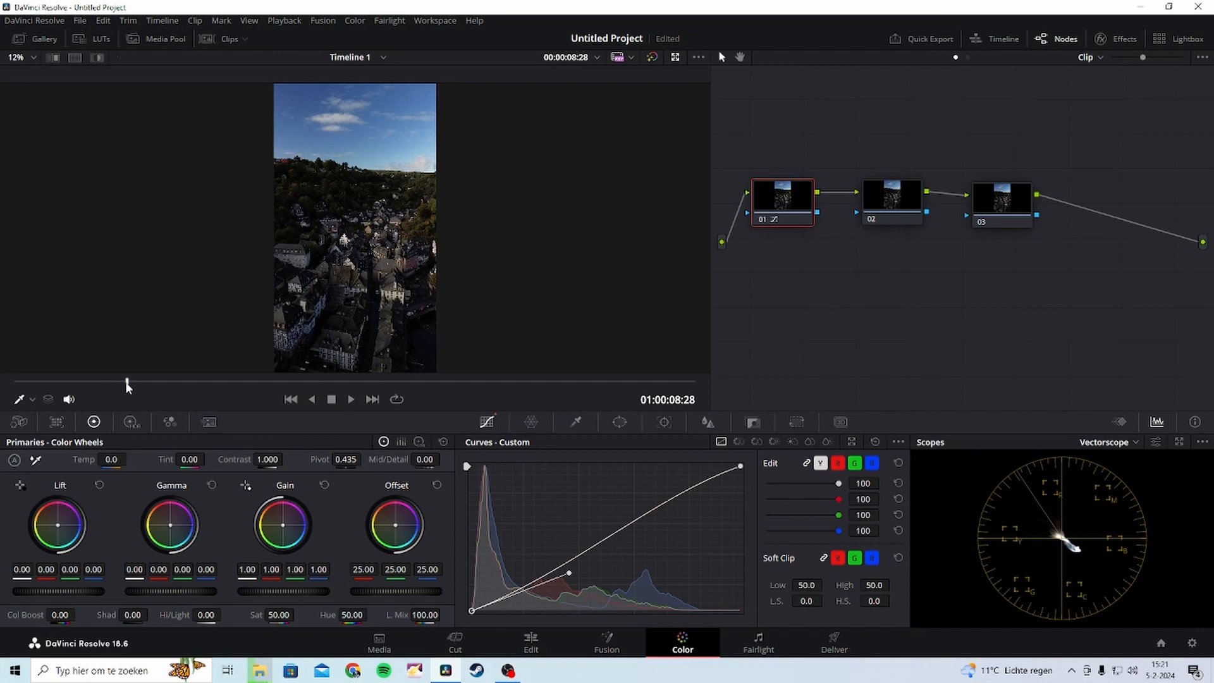
drag(127, 382, 53, 383)
click(349, 382)
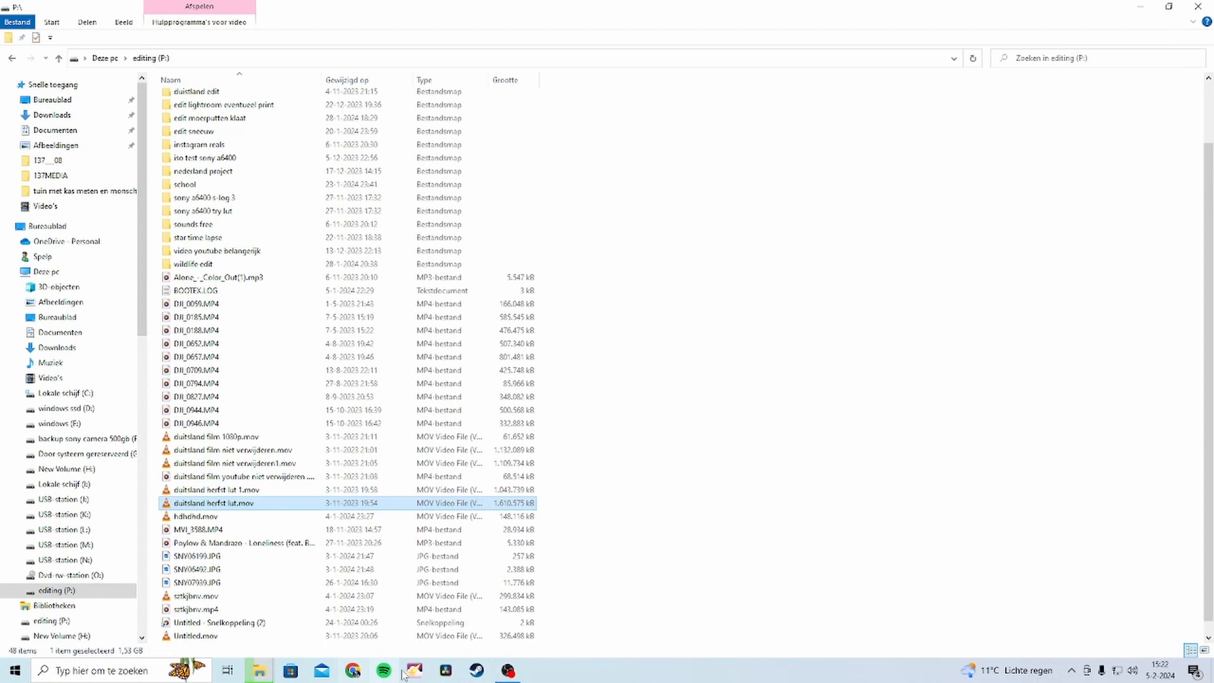
Relaunch DaVinci Resolve, open the project Untitled Project 2024-02-05_151155 and show its node graph.
click(446, 671)
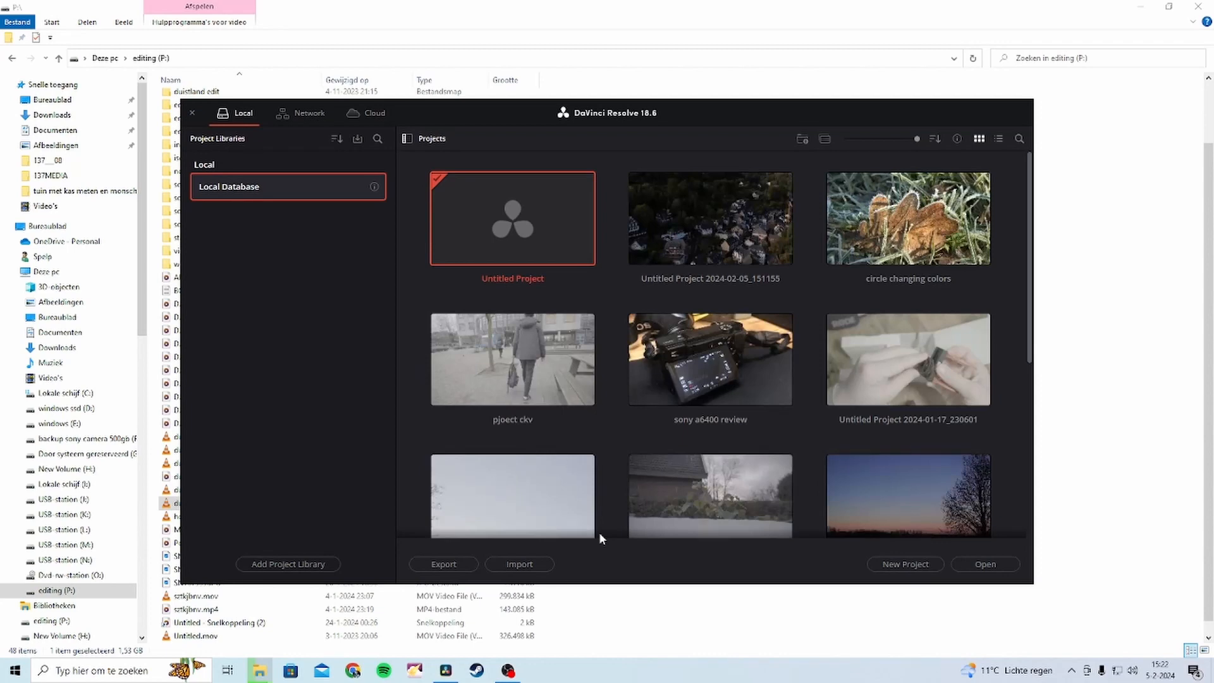
double_click(715, 217)
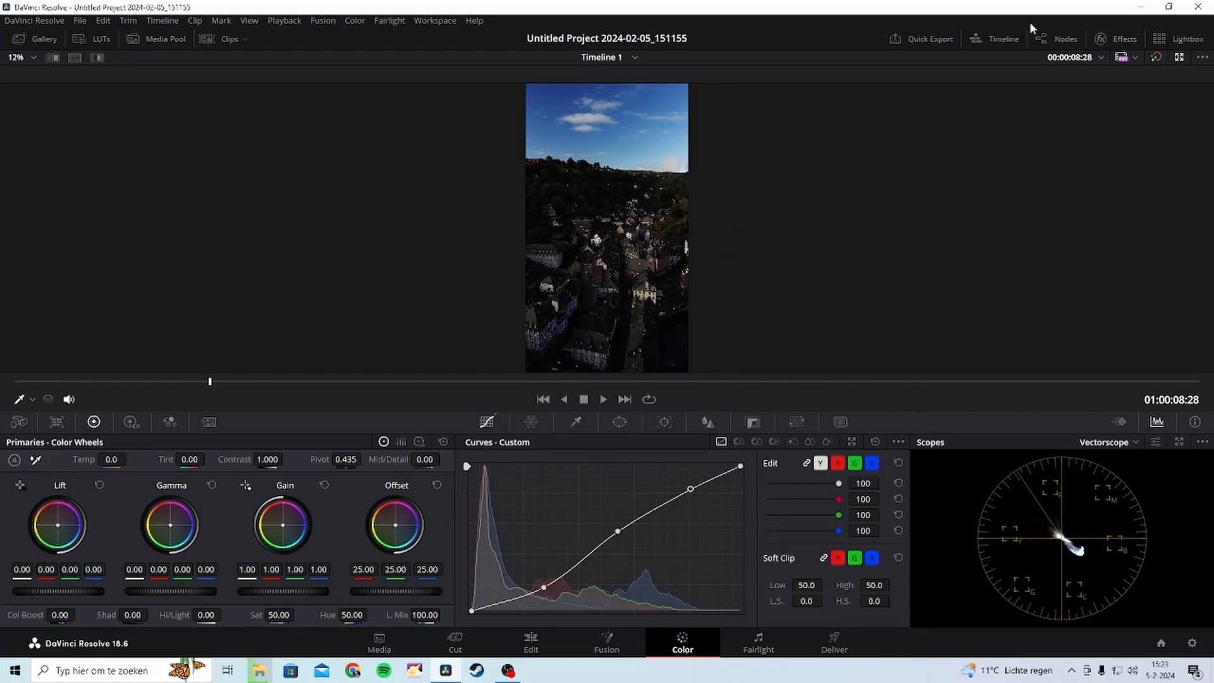
click(1055, 38)
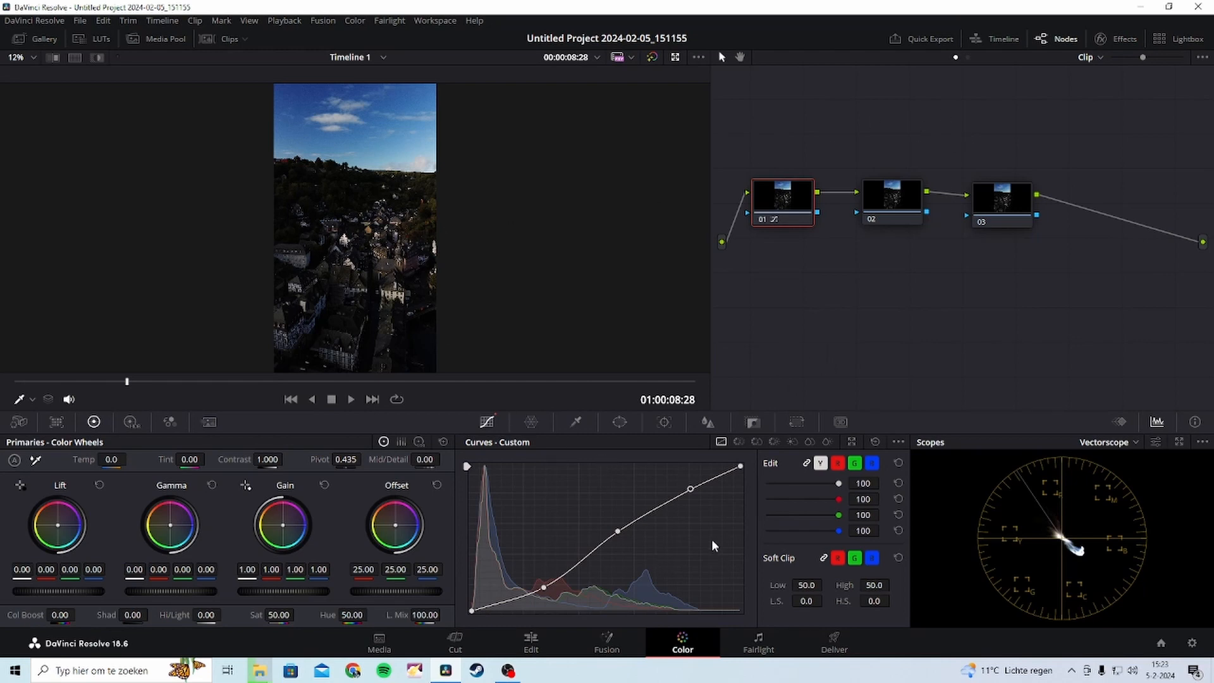
Remove the highlight, midtone and shadow points from node 01's custom curve.
right_click(690, 490)
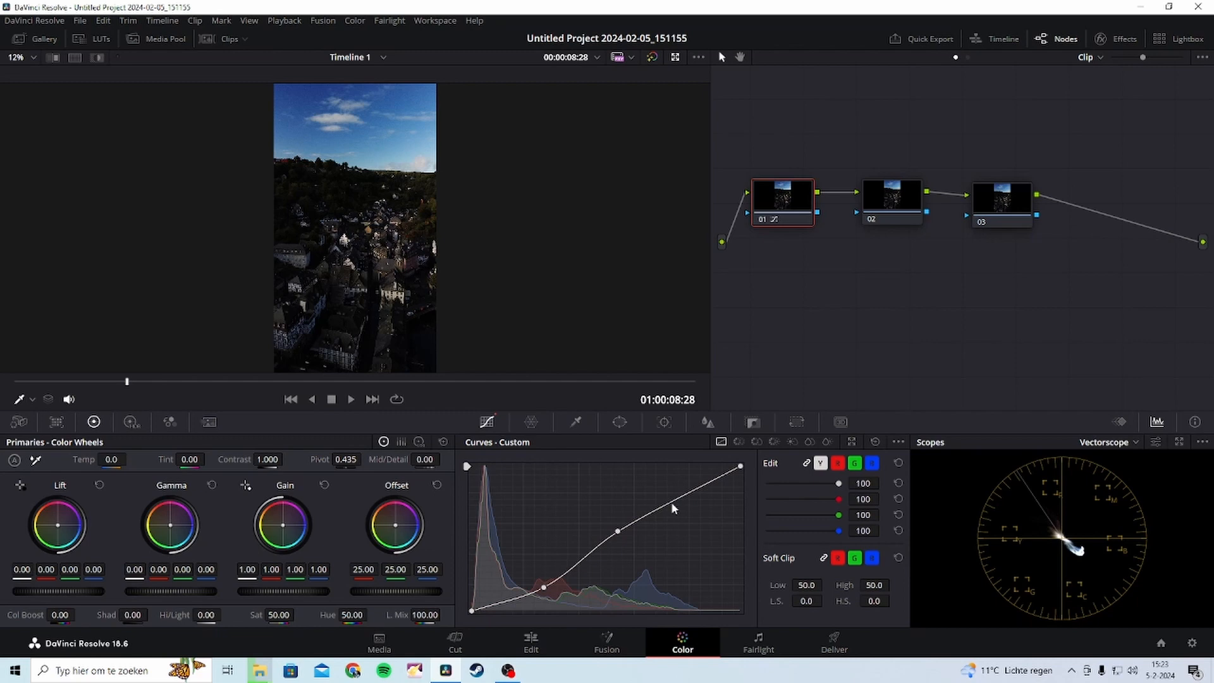
right_click(620, 532)
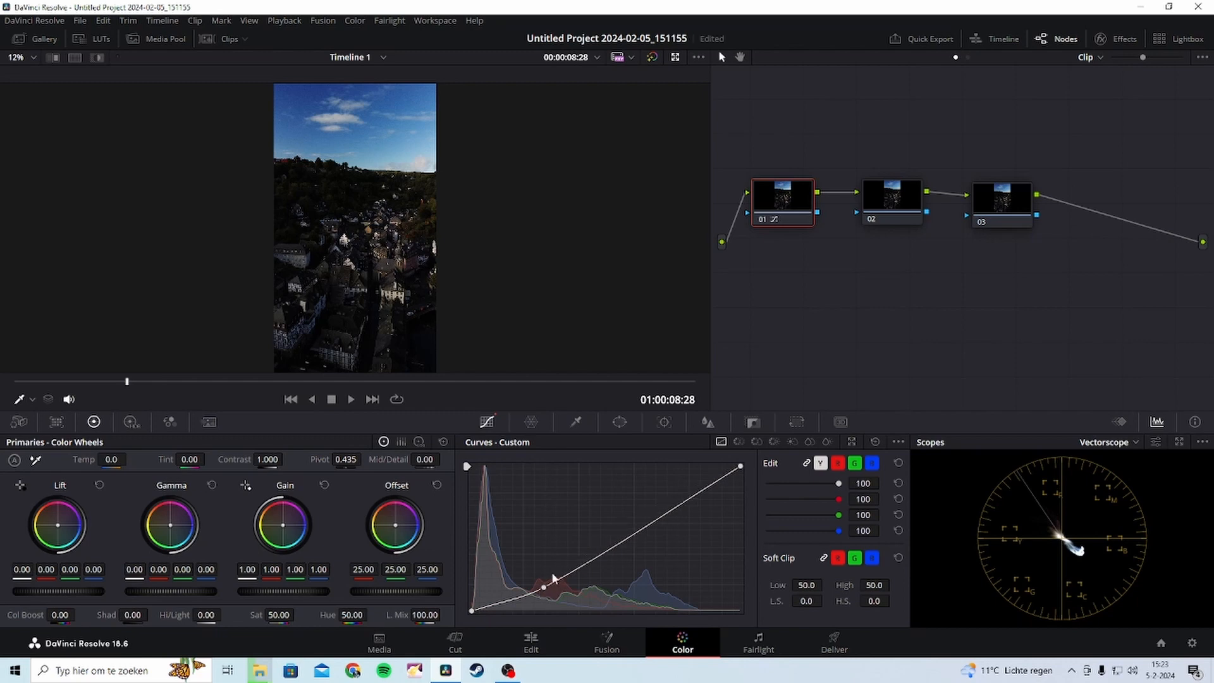
right_click(545, 586)
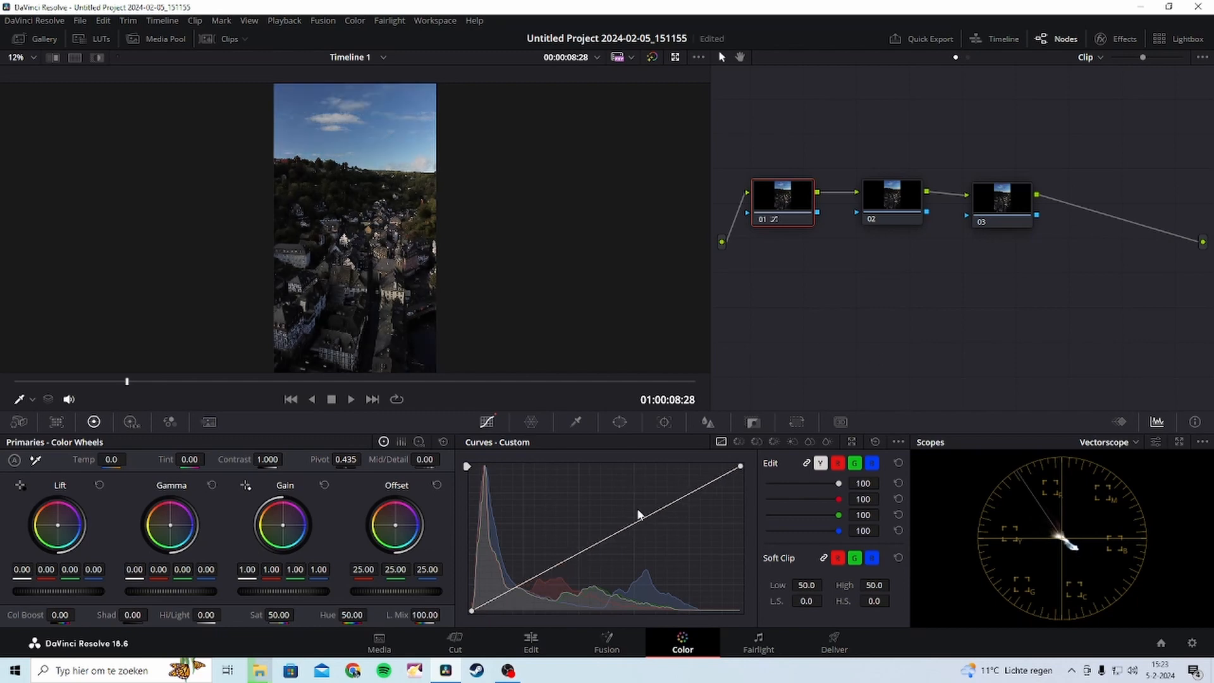
Try raising the midtones of node 01's custom curve with a single added point, and remove that point.
click(607, 538)
drag(602, 539, 579, 509)
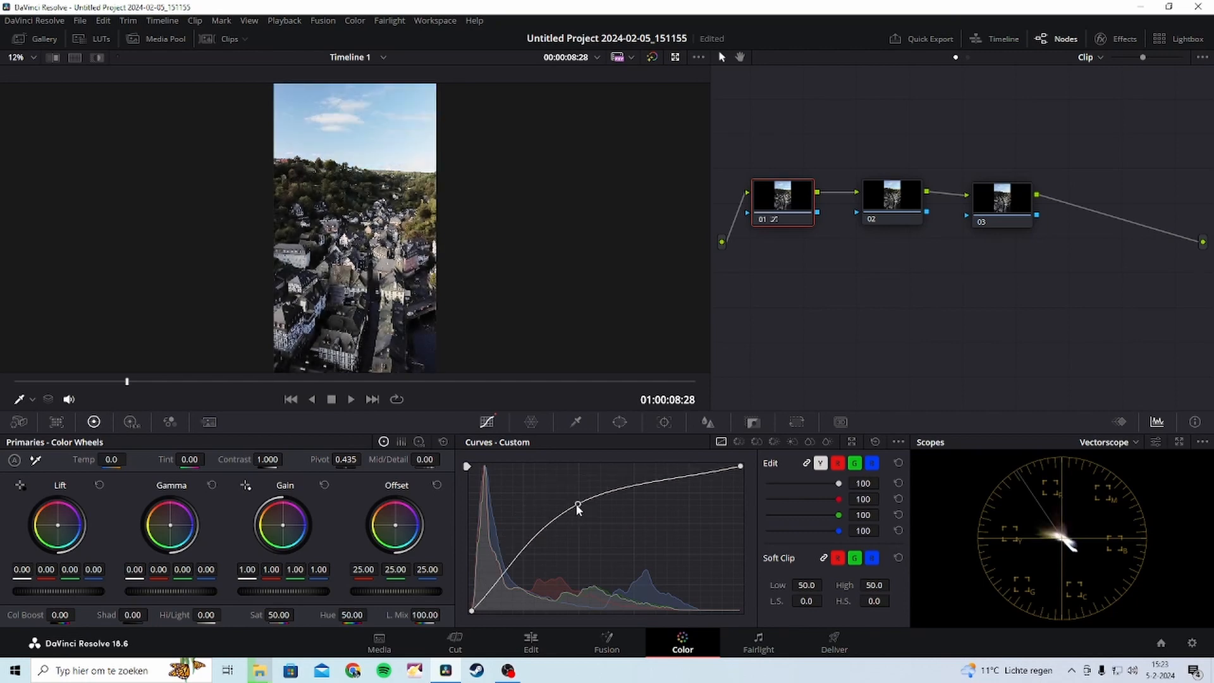
right_click(577, 504)
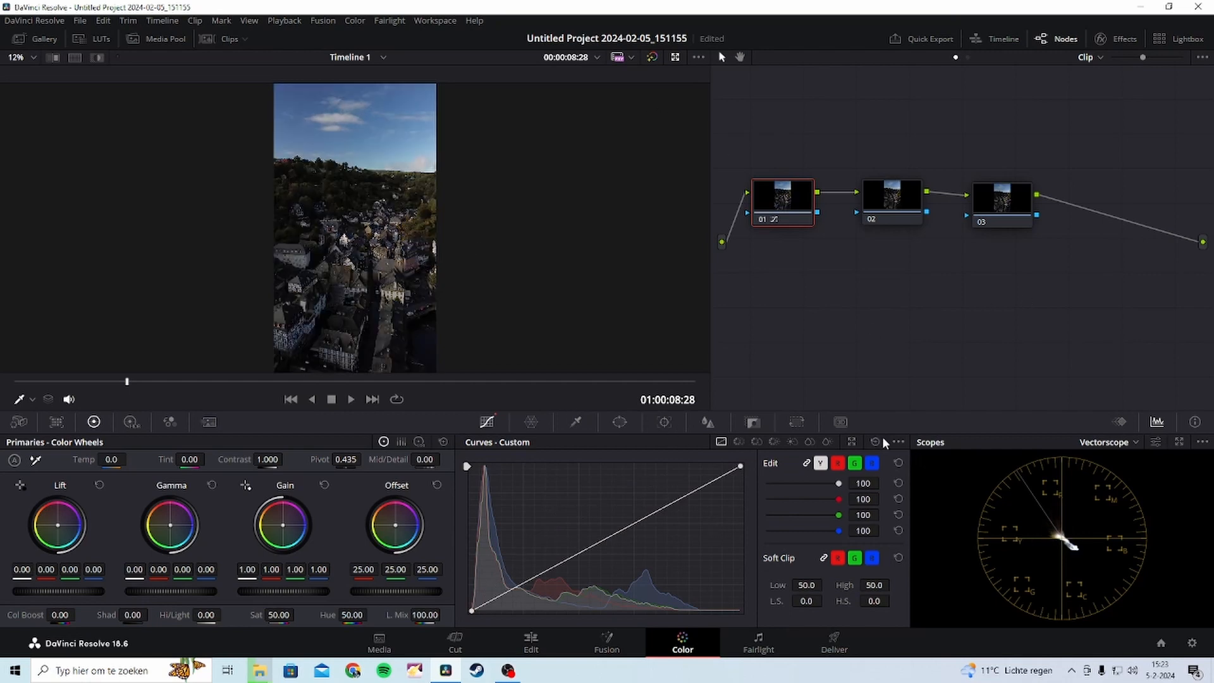
Turn on Editable Splines for node 01's custom curve.
click(898, 441)
click(943, 525)
click(901, 442)
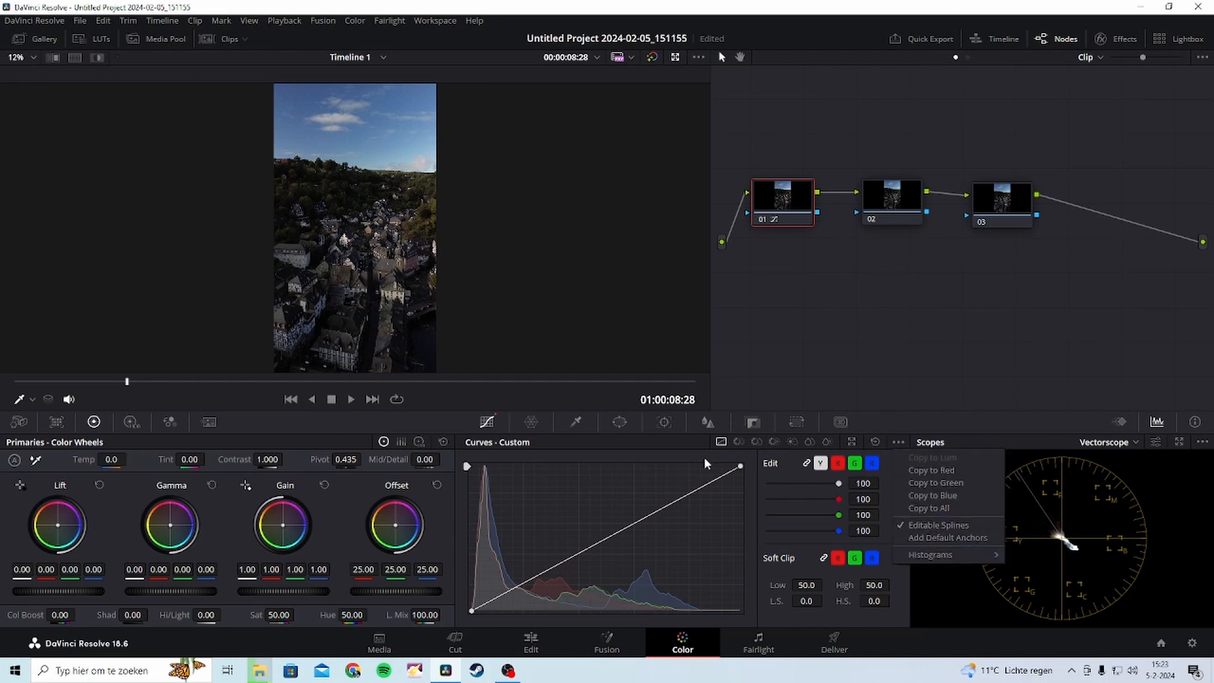
click(780, 337)
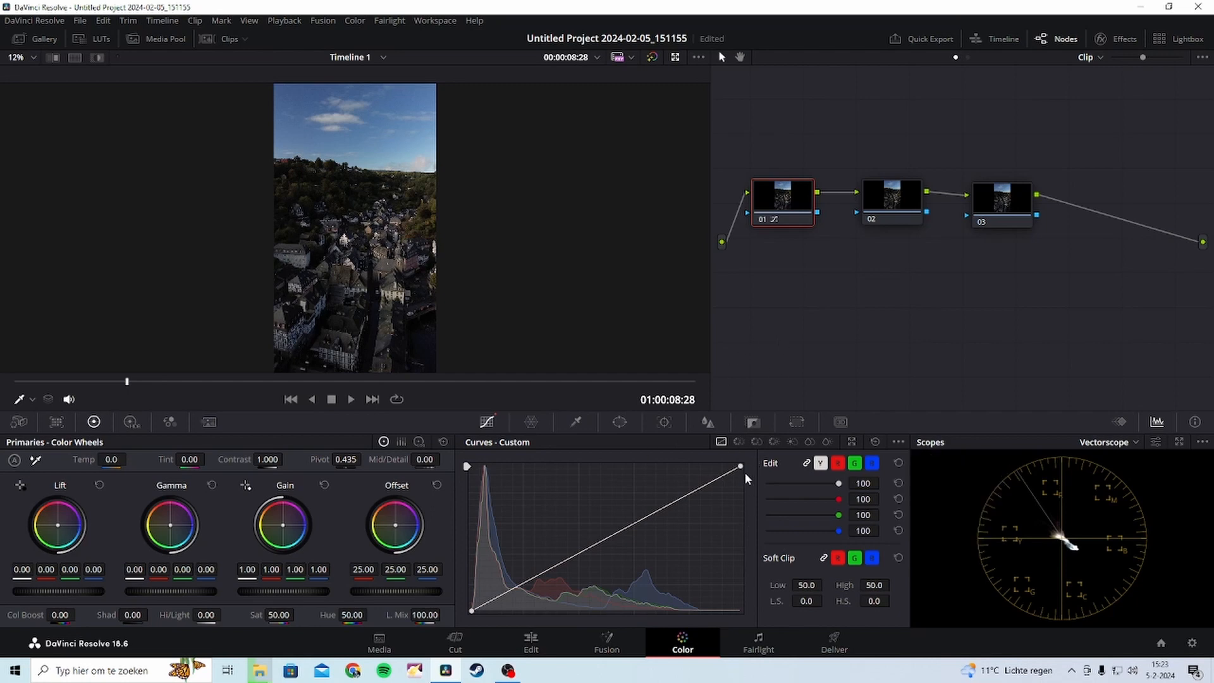
Raise the highlight spline handle slightly and lower the shadow handle to give node 01's custom curve a gentle S shape.
click(650, 514)
drag(648, 522, 646, 507)
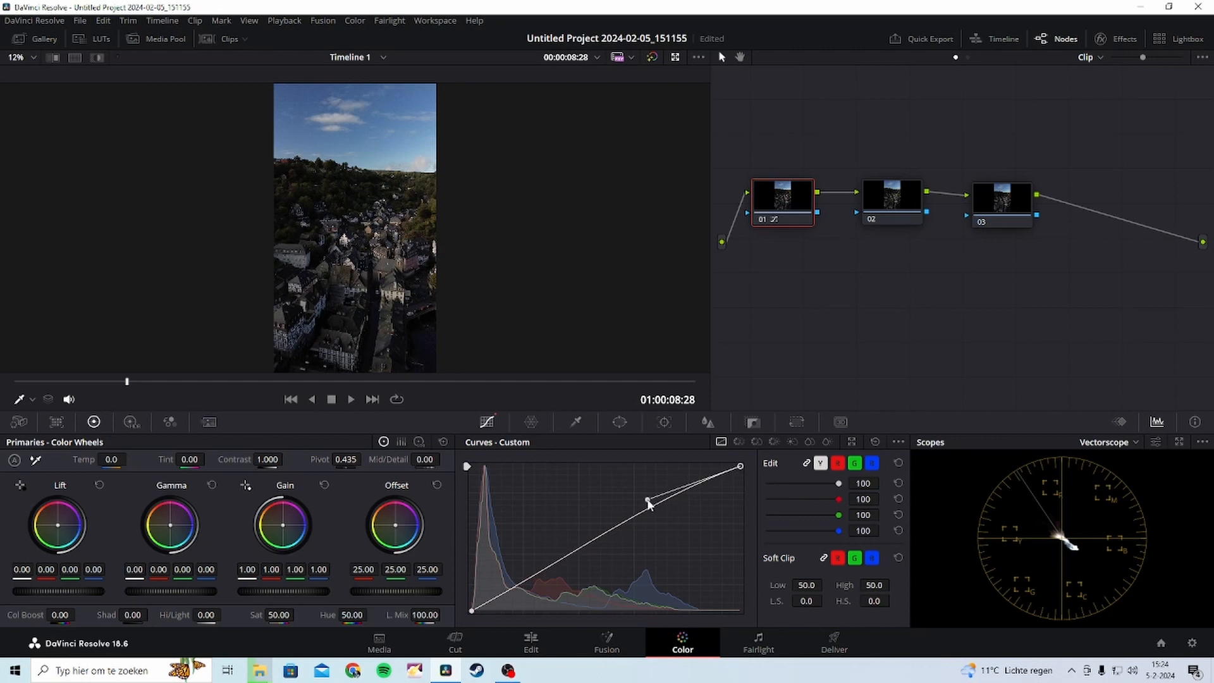
click(473, 609)
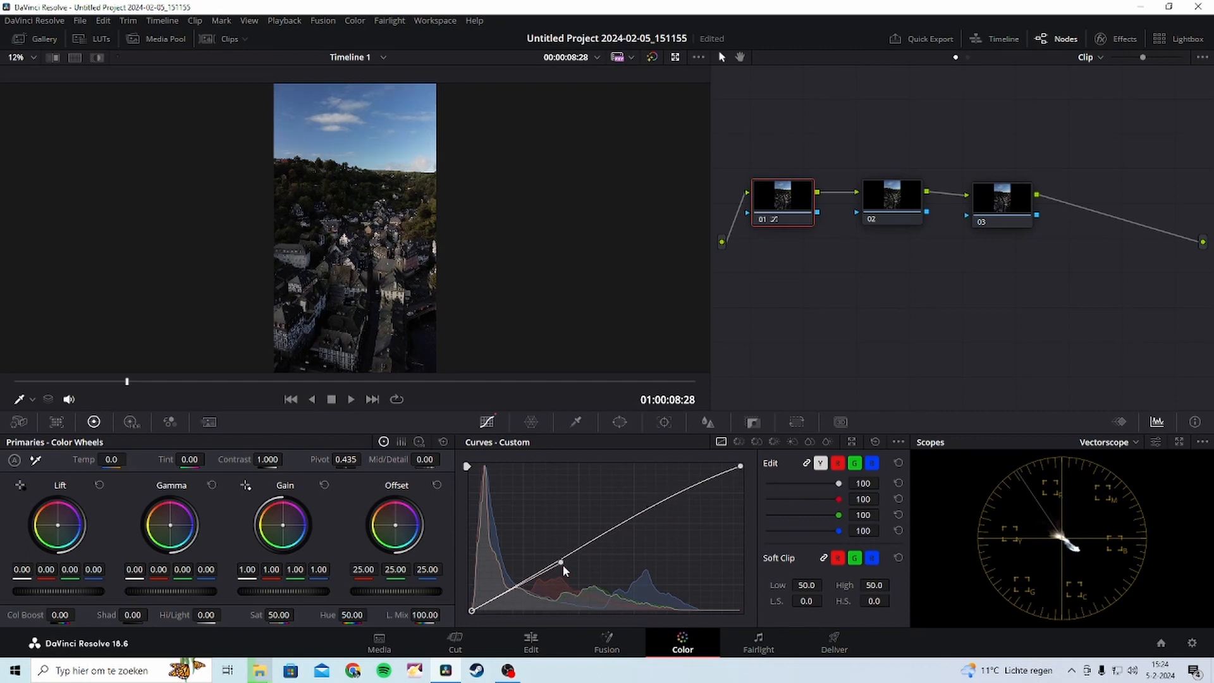
drag(563, 566, 568, 573)
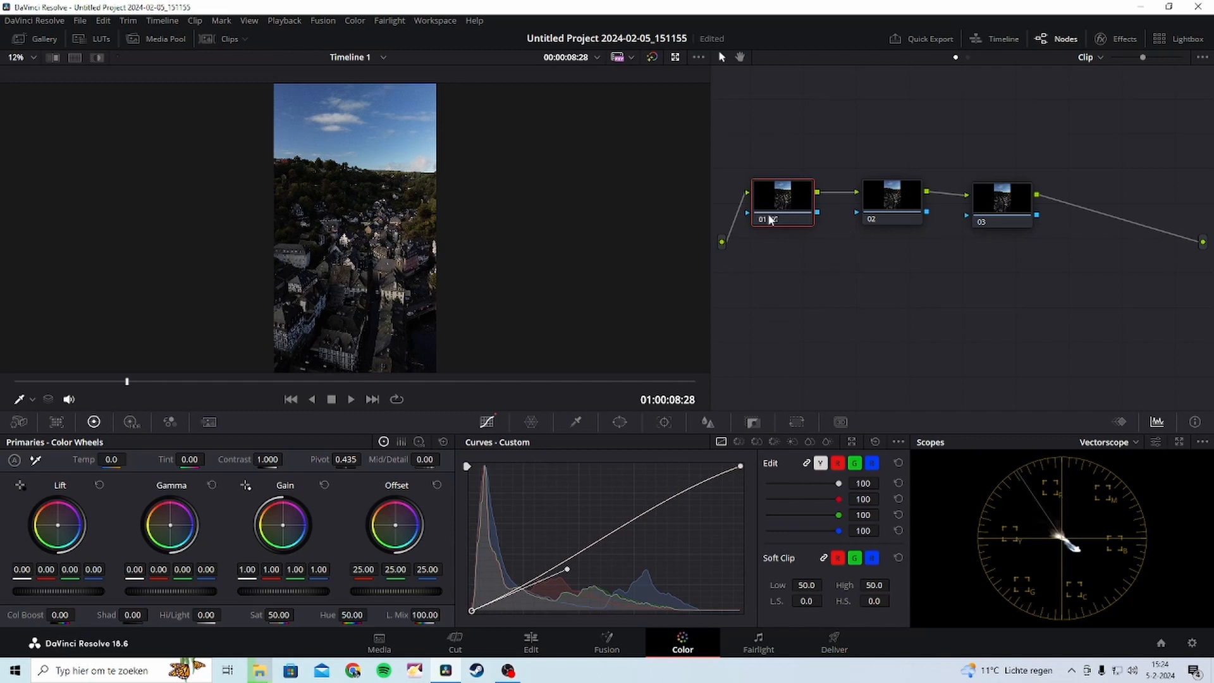
Enlarge the node graph slightly and move nodes 01 and 02 lower, side by side next to the source input.
scroll(781, 259, up, 1)
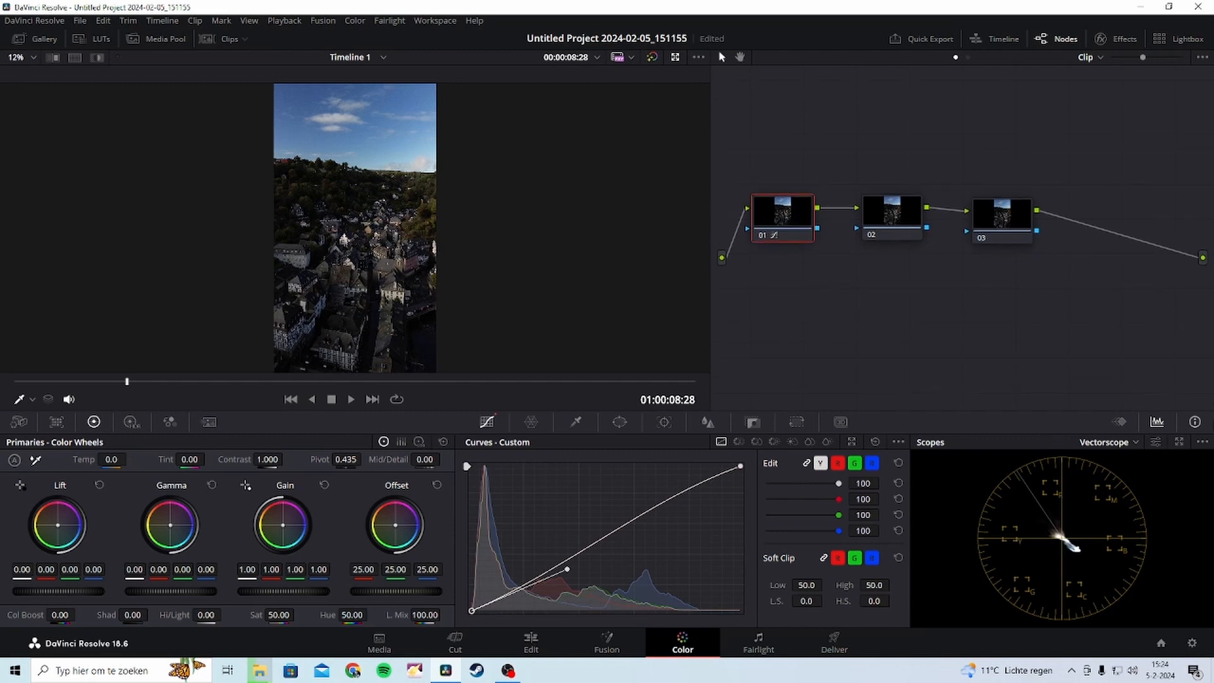
drag(1143, 57, 1159, 58)
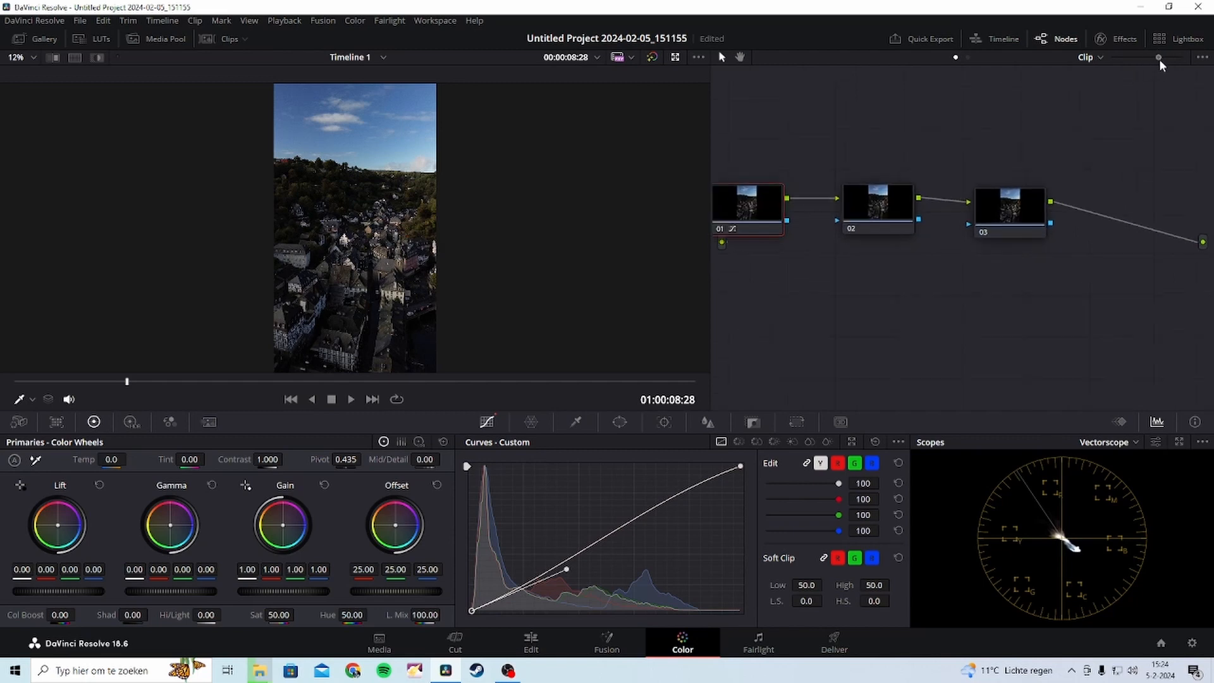
scroll(752, 252, up, 1)
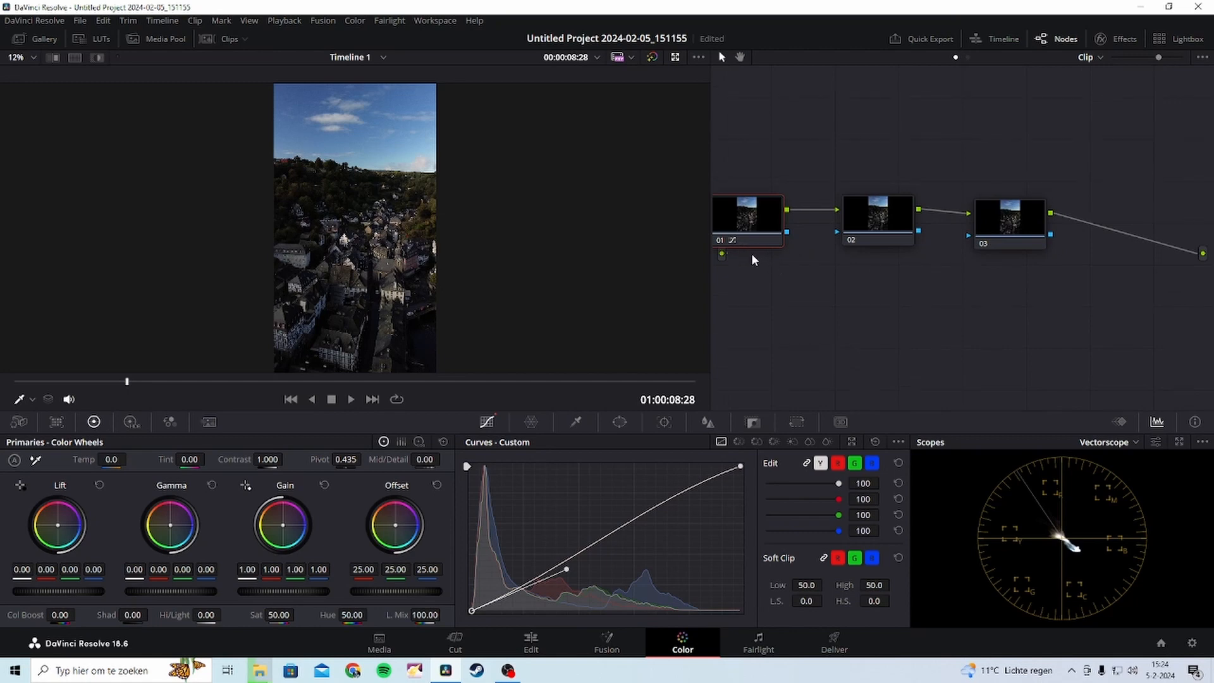
scroll(752, 253, down, 1)
scroll(841, 269, left, 3)
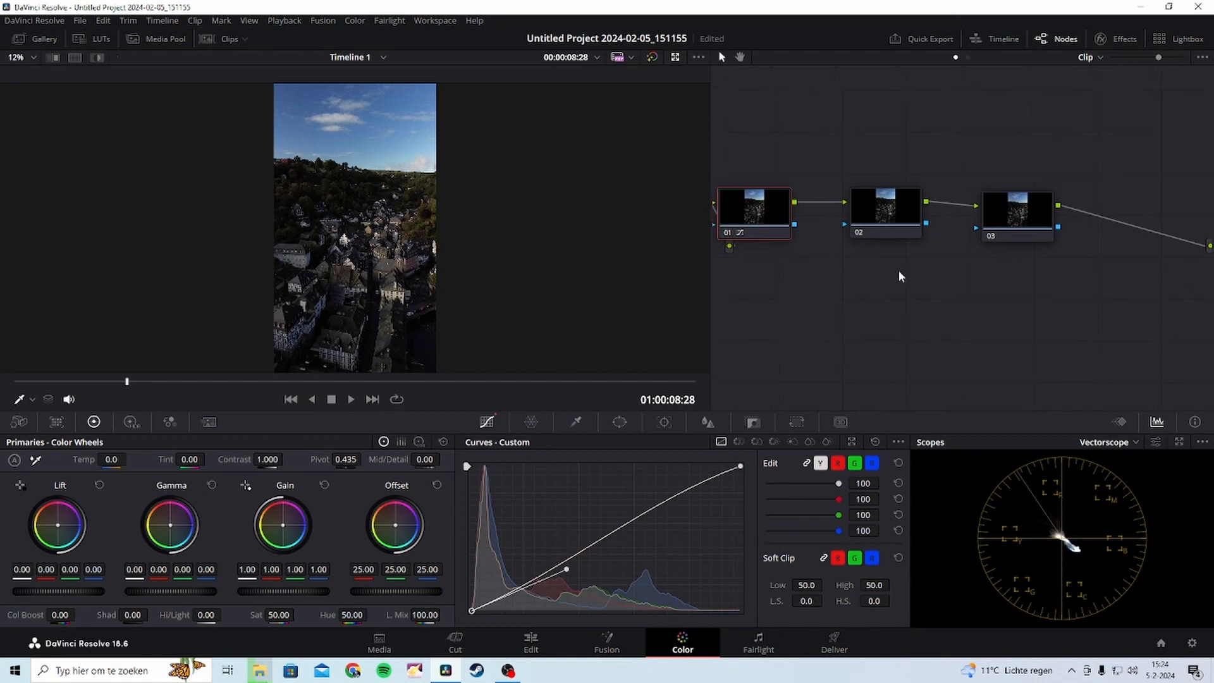
drag(749, 233, 794, 294)
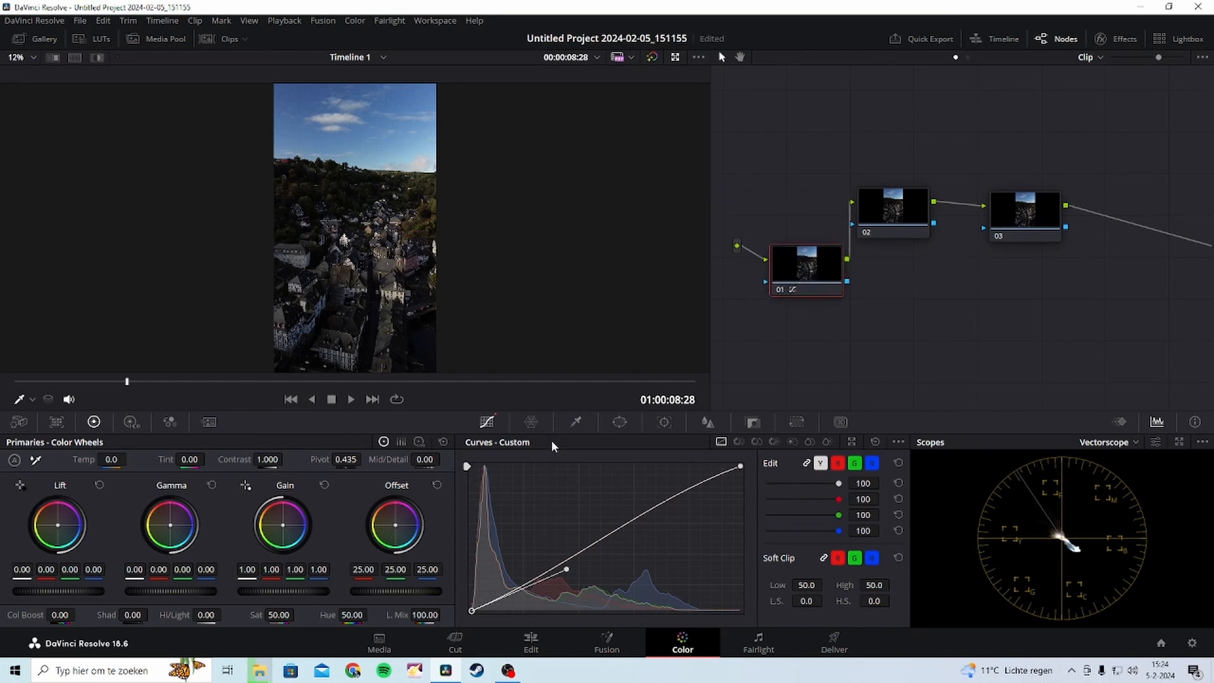
drag(882, 223, 913, 278)
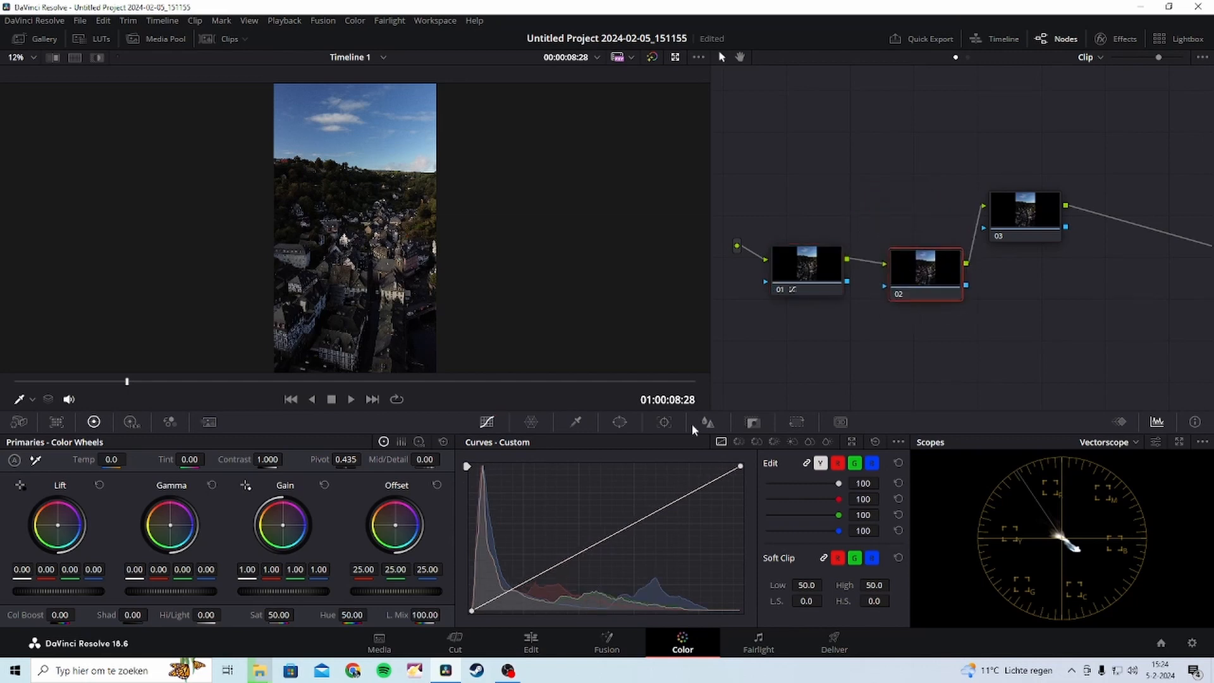
Open the Hue-Saturation Color Warper for node 02, set its hue and saturation divisions to 12, and expand it into a floating window.
click(527, 423)
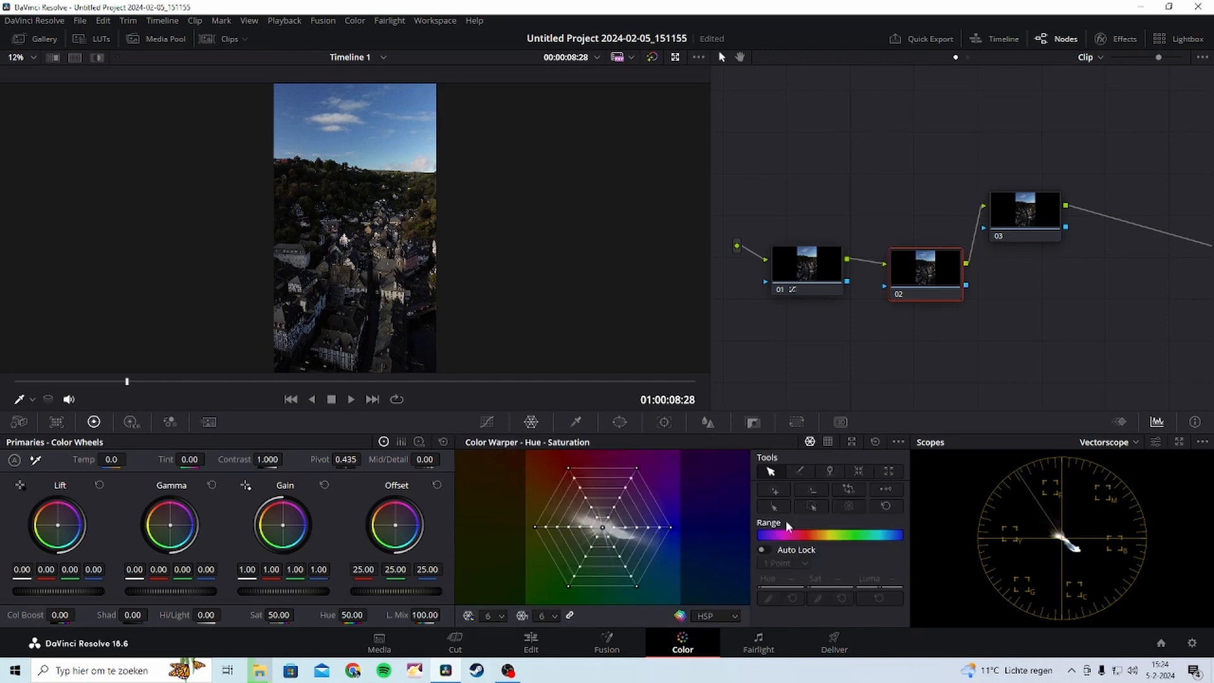
click(501, 615)
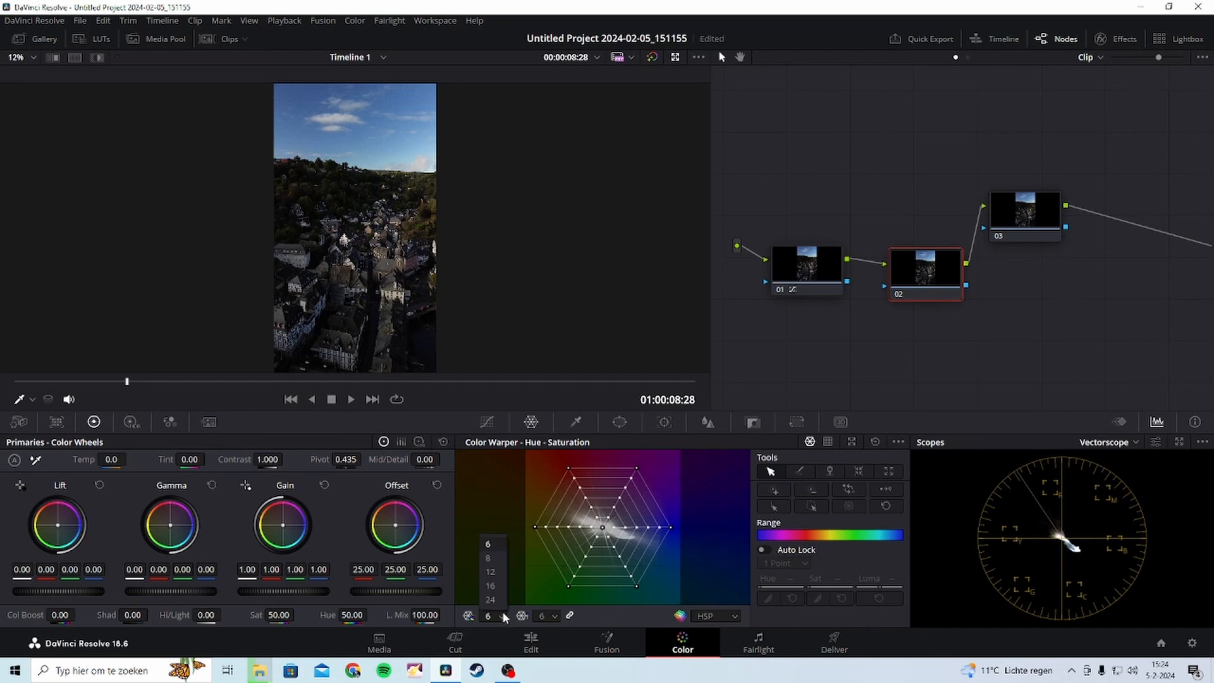
click(492, 572)
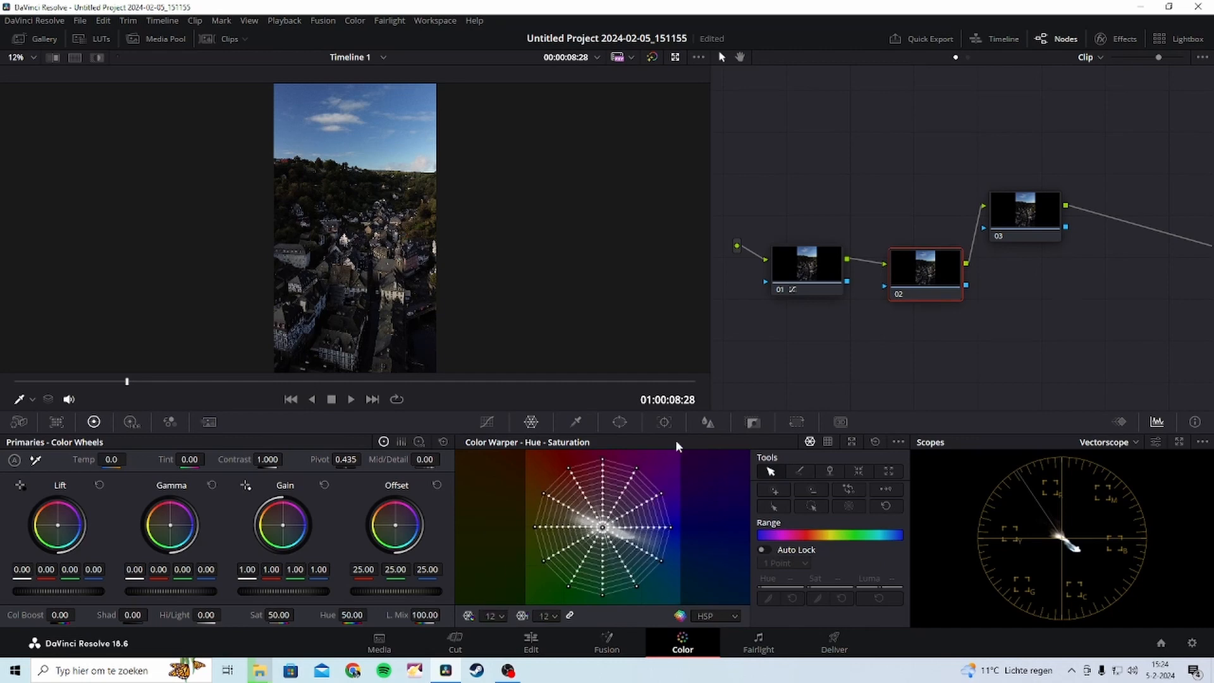
click(851, 441)
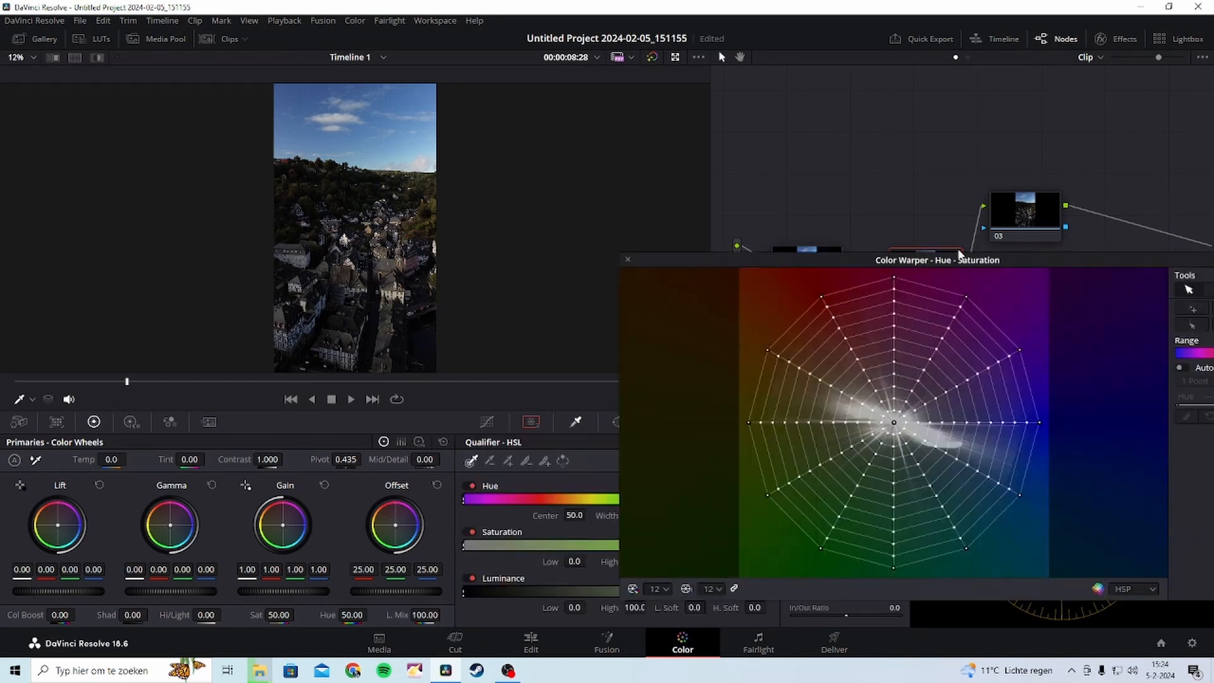
drag(949, 263, 813, 297)
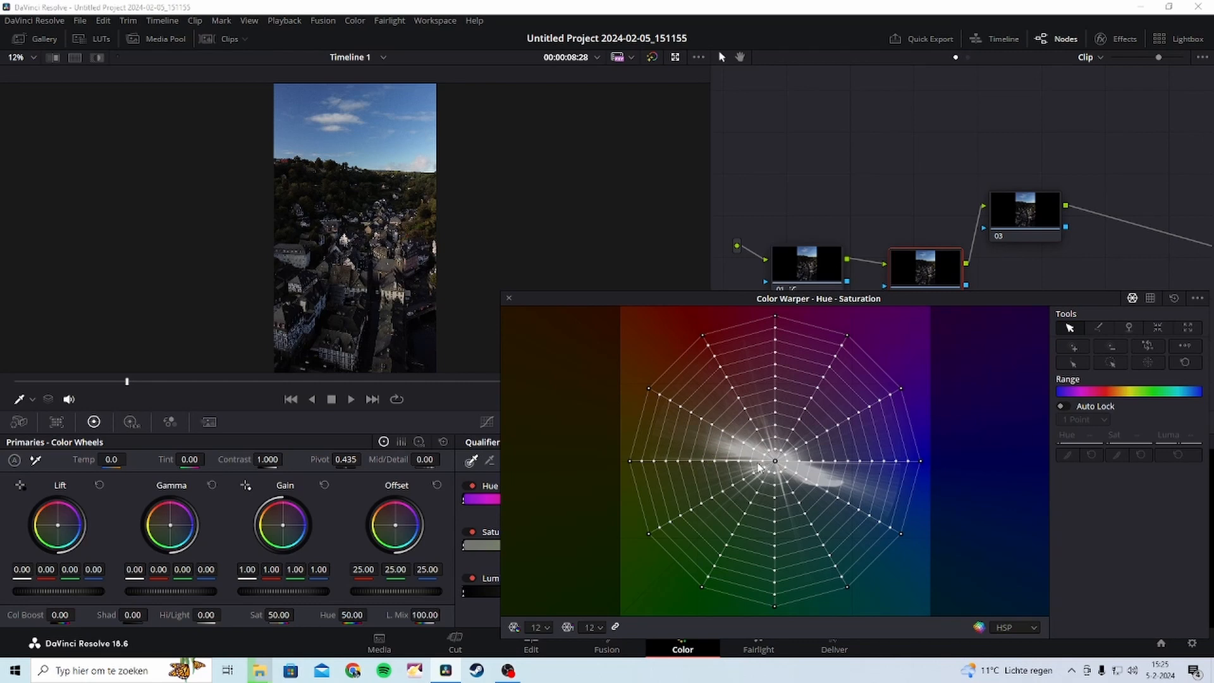
Try warping a single low-saturation yellow point toward red, and undo the move.
drag(751, 461, 682, 335)
drag(668, 286, 720, 427)
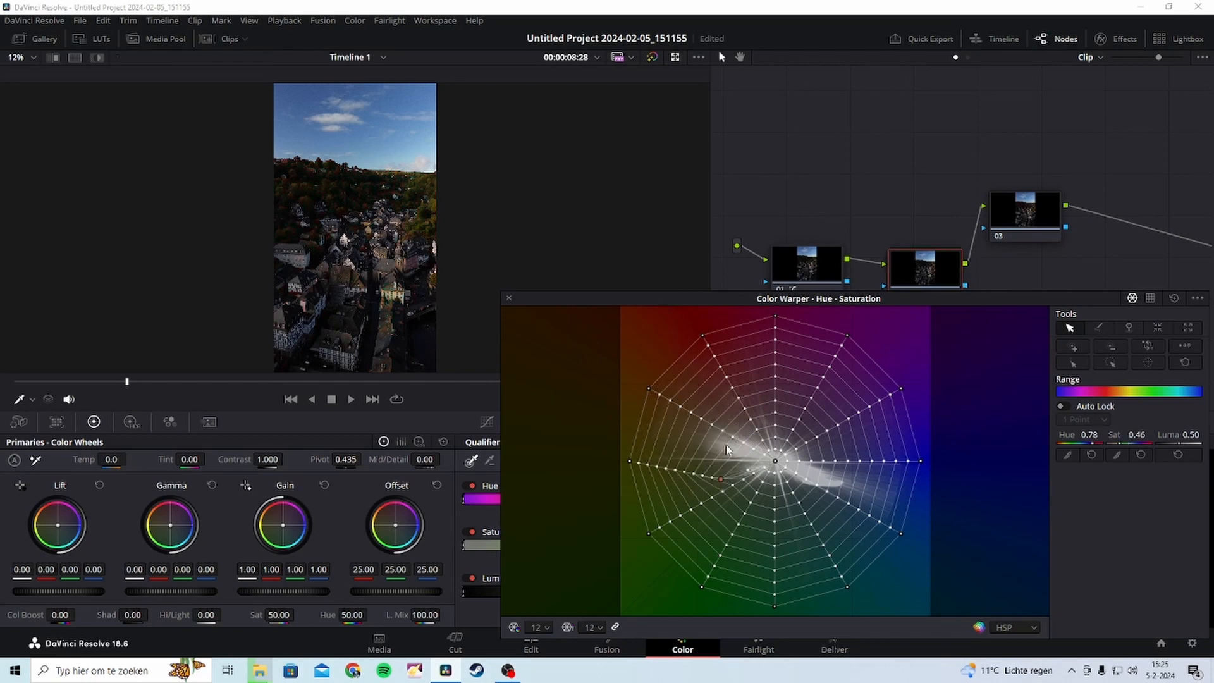
key(ctrl+z)
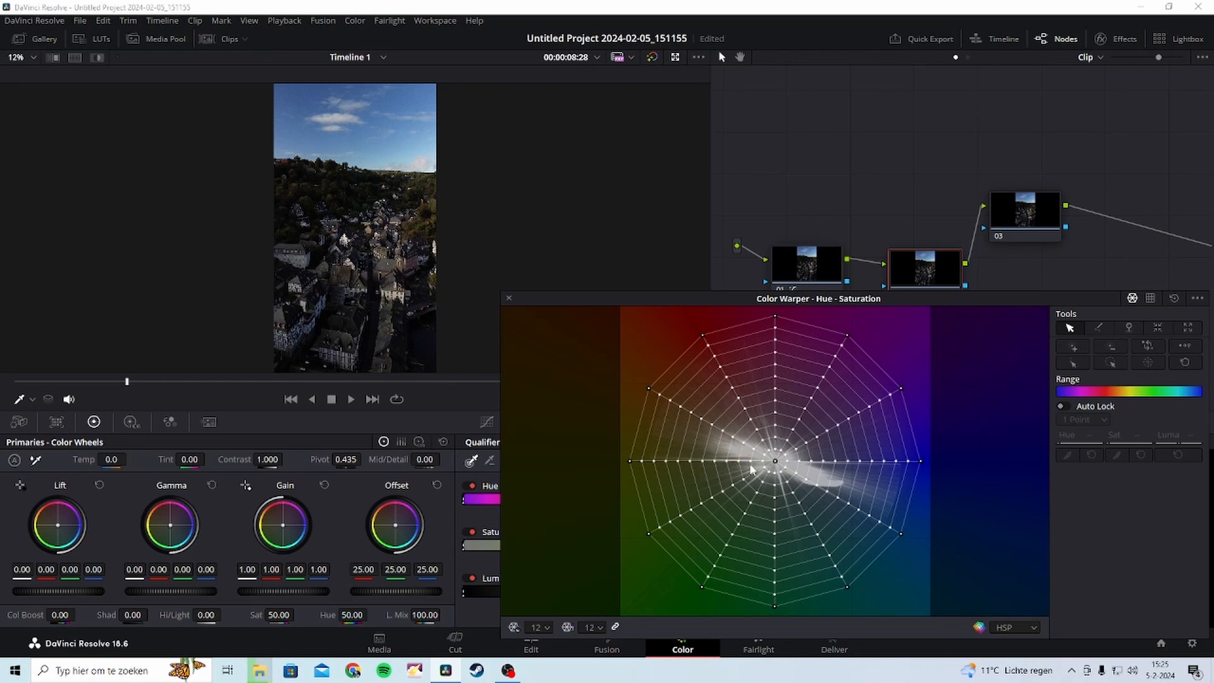
Try shifting the yellow spoke's points together toward red, and bring them back near their original line.
click(727, 461)
drag(727, 464, 706, 380)
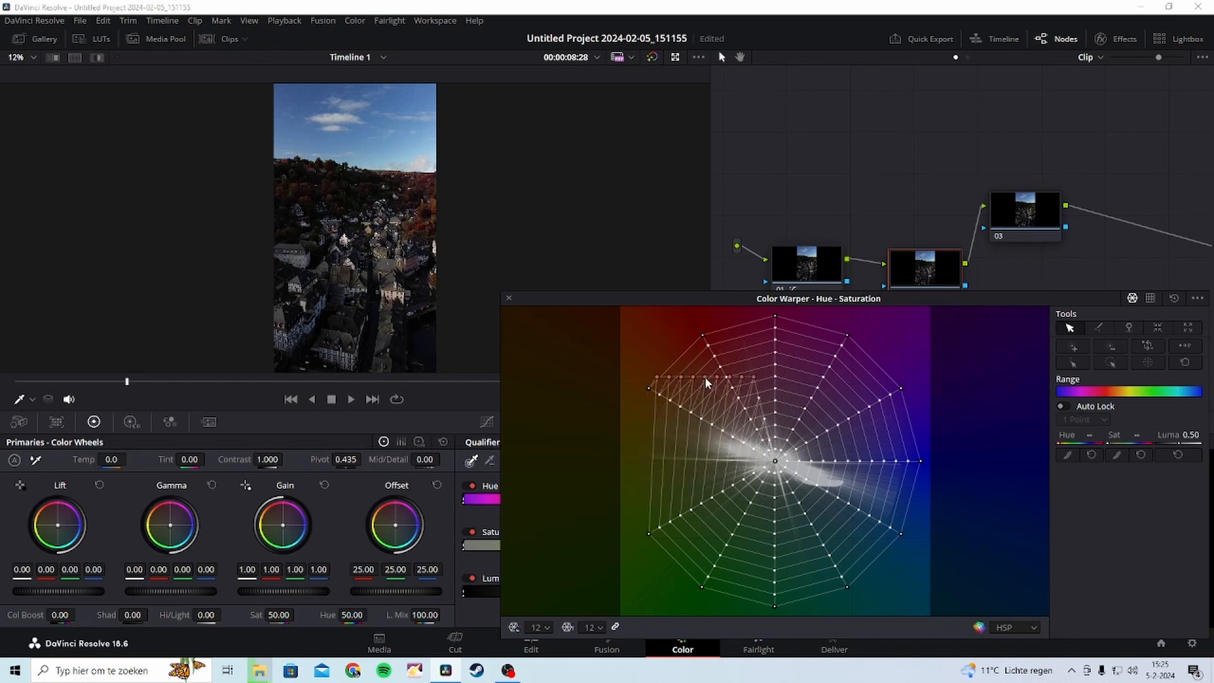
drag(704, 378, 679, 456)
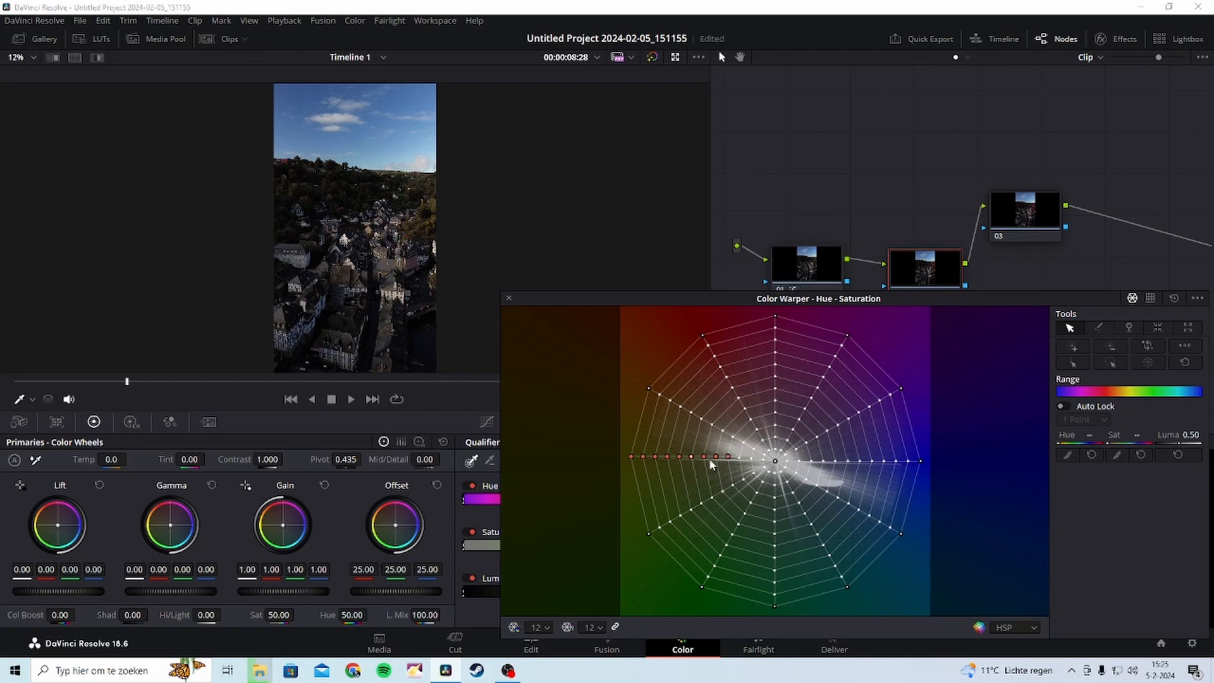
Warp individual points of the yellow spoke toward orange-red, to hue 0.96 and saturation 0.96, and inspect the trees up close.
shift+click(704, 457)
shift+click(715, 457)
shift+click(691, 456)
click(728, 457)
drag(727, 457, 685, 421)
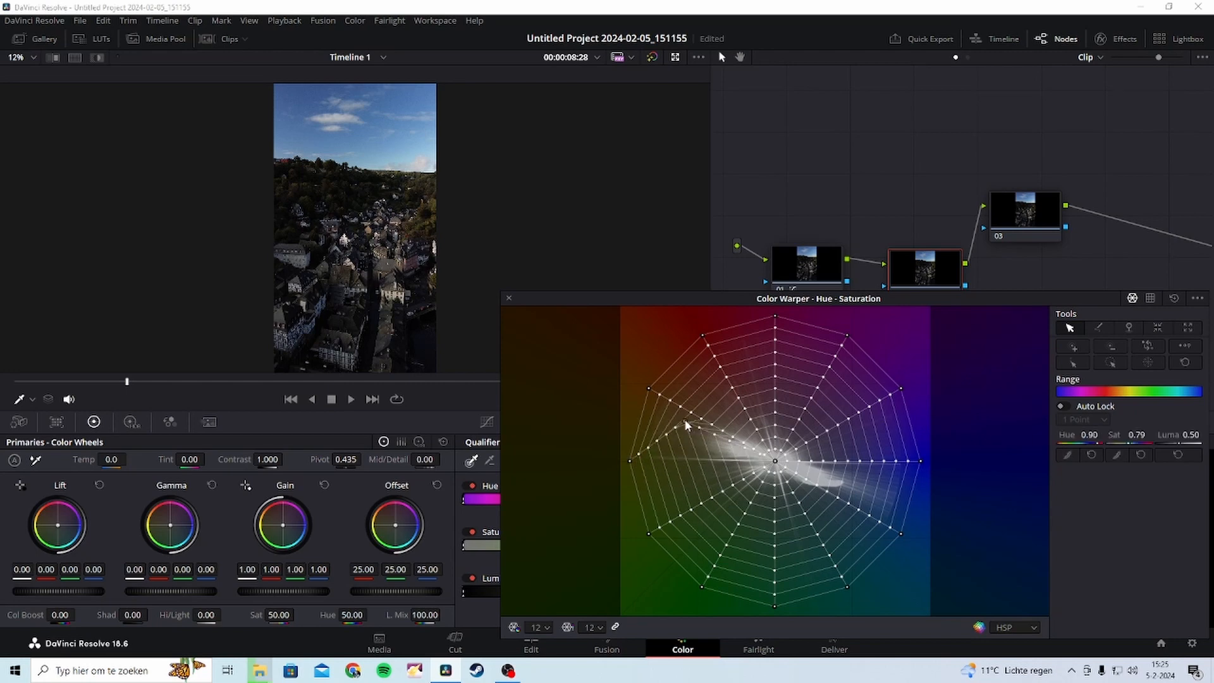
mouse_move(679, 366)
mouse_down()
mouse_move(678, 348)
mouse_move(697, 382)
mouse_move(689, 373)
mouse_up()
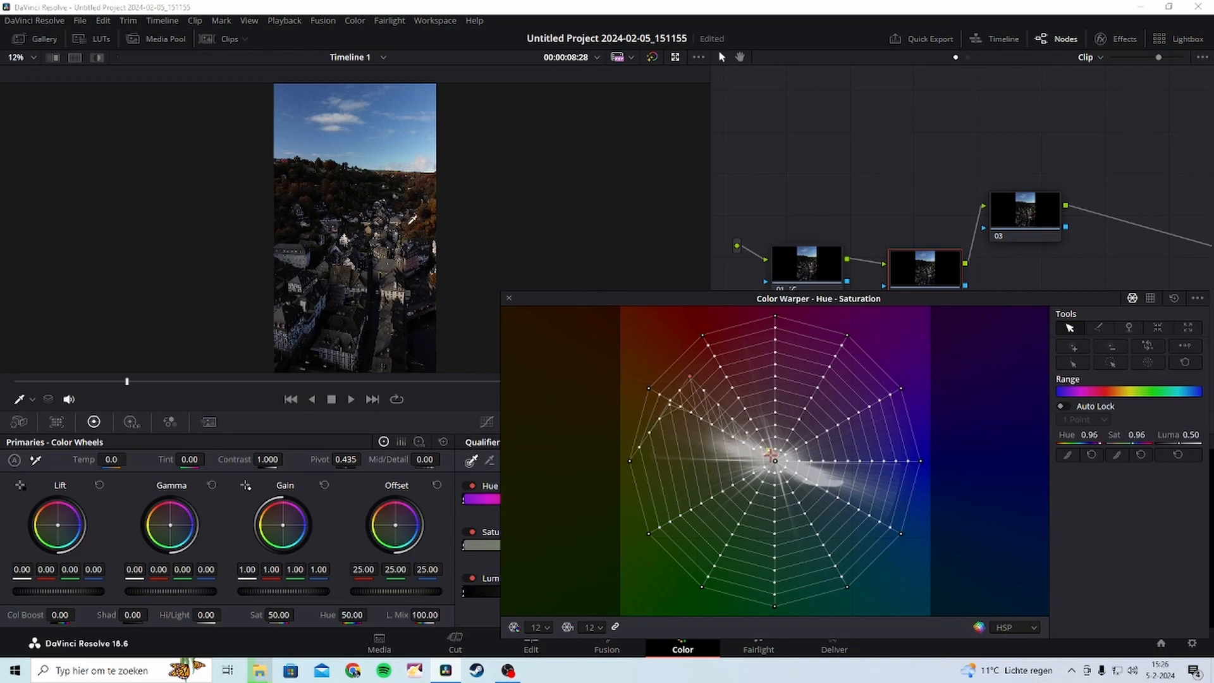
scroll(405, 229, up, 4)
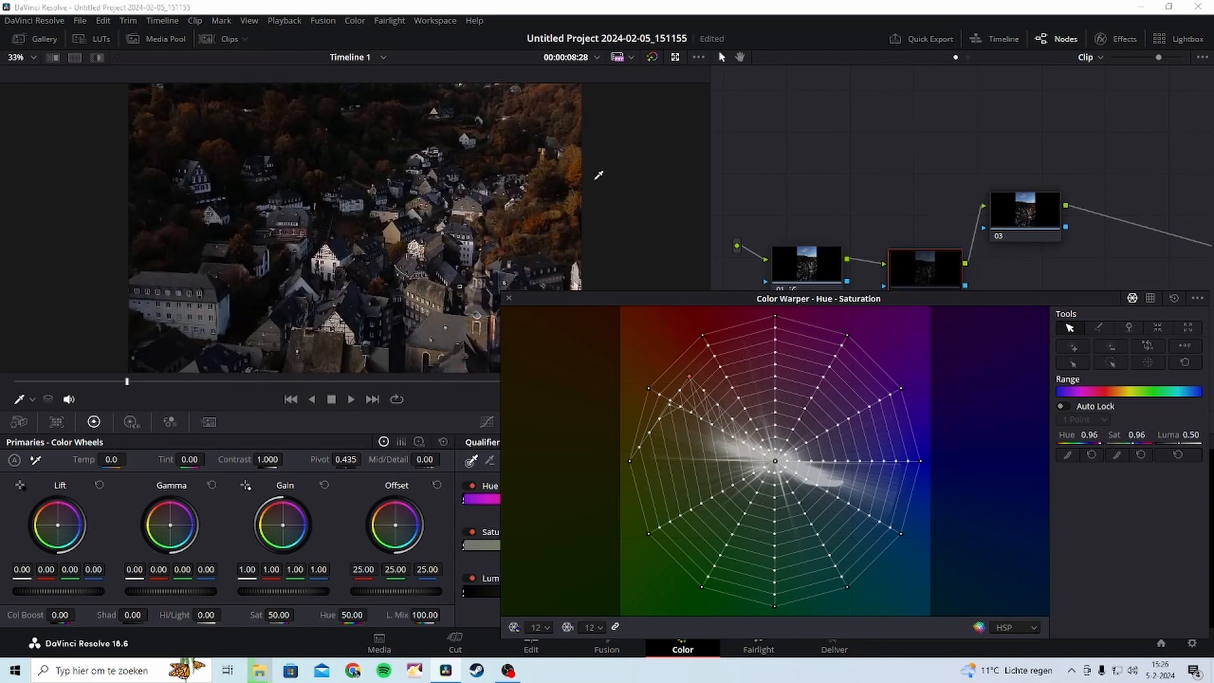
scroll(593, 172, up, 1)
scroll(569, 189, down, 4)
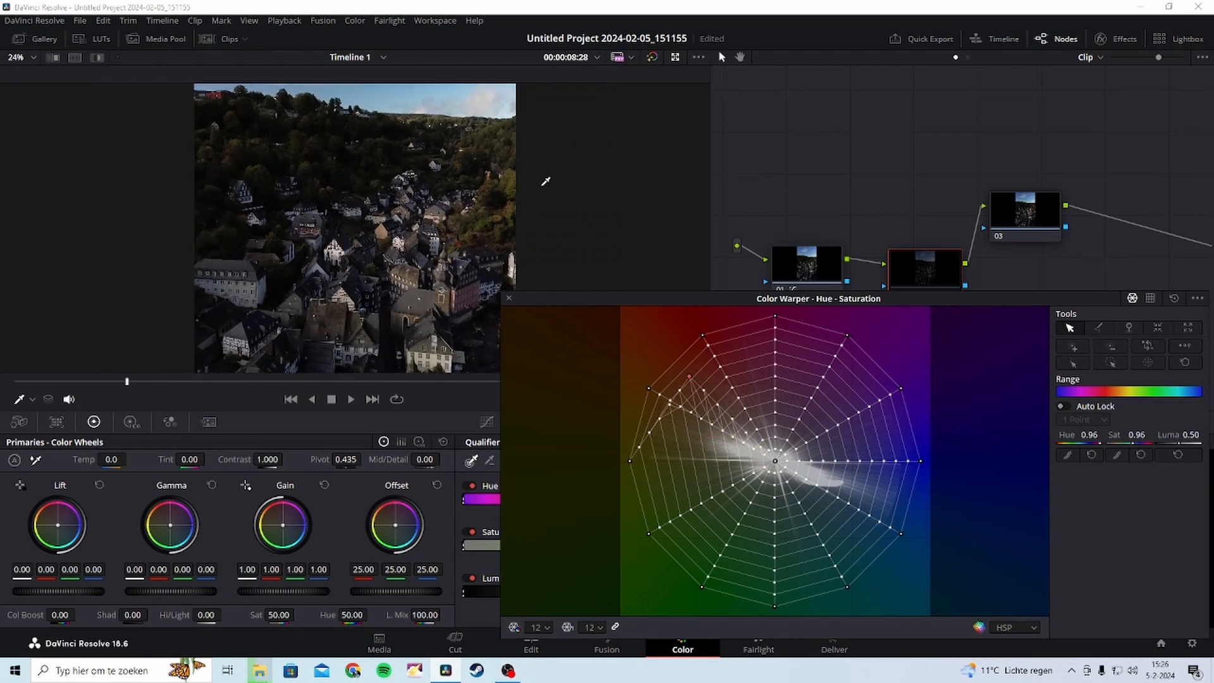
Warp a mid-saturation point of the yellow spoke toward red, to hue 0.96 and saturation 0.66, and check the trees in the footage.
drag(542, 184, 486, 283)
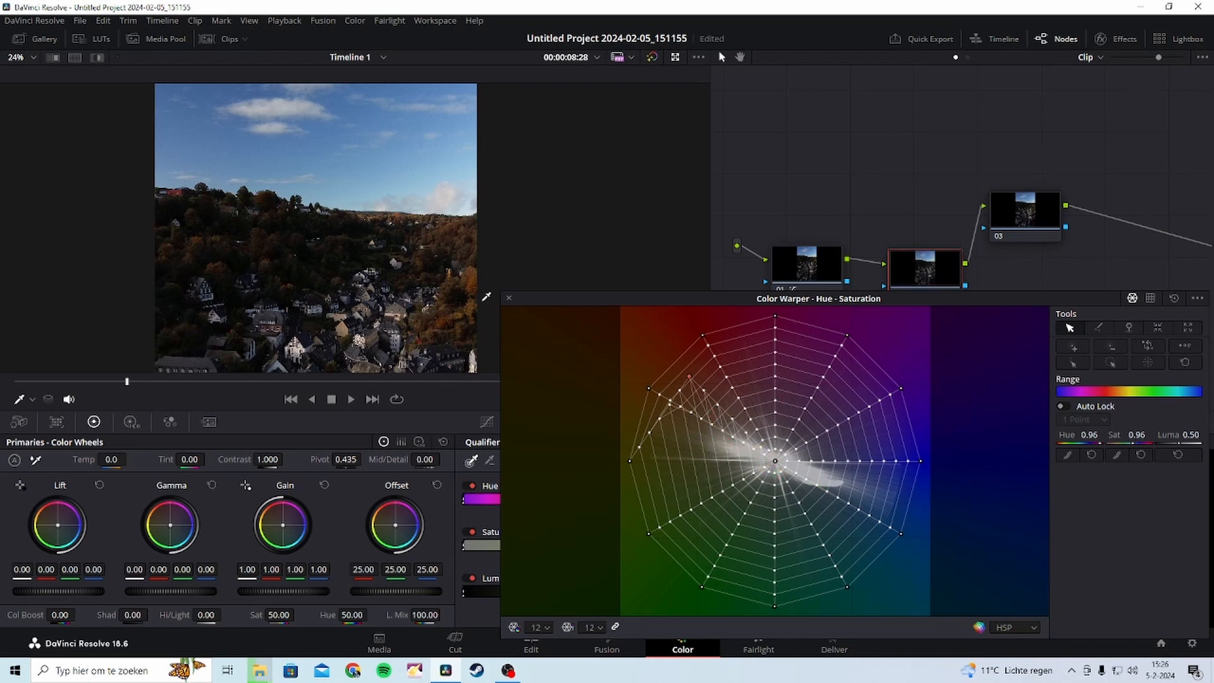
click(732, 420)
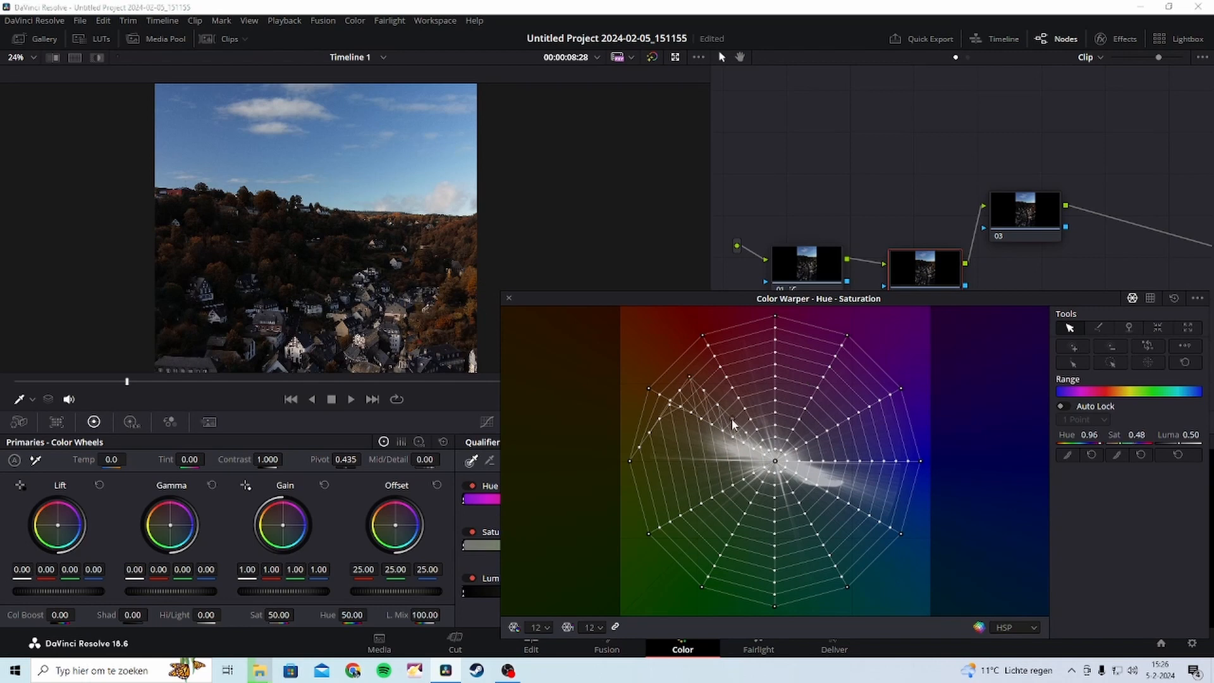
drag(732, 421, 716, 393)
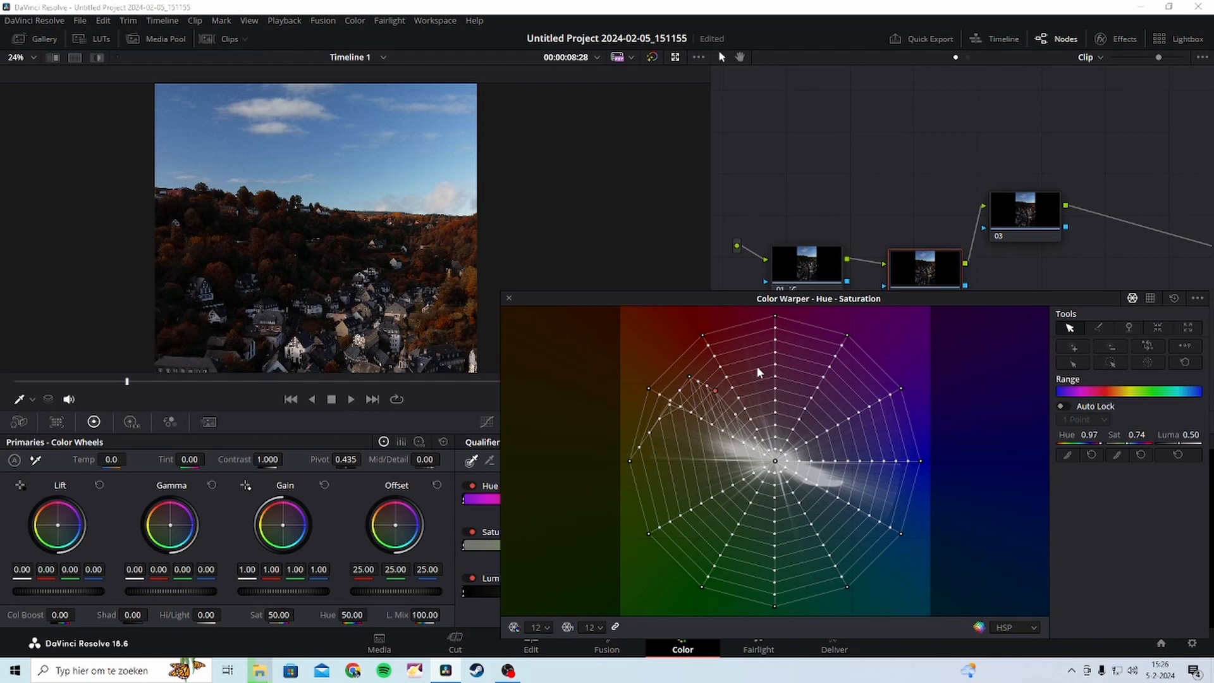
drag(716, 390, 726, 413)
scroll(340, 270, down, 4)
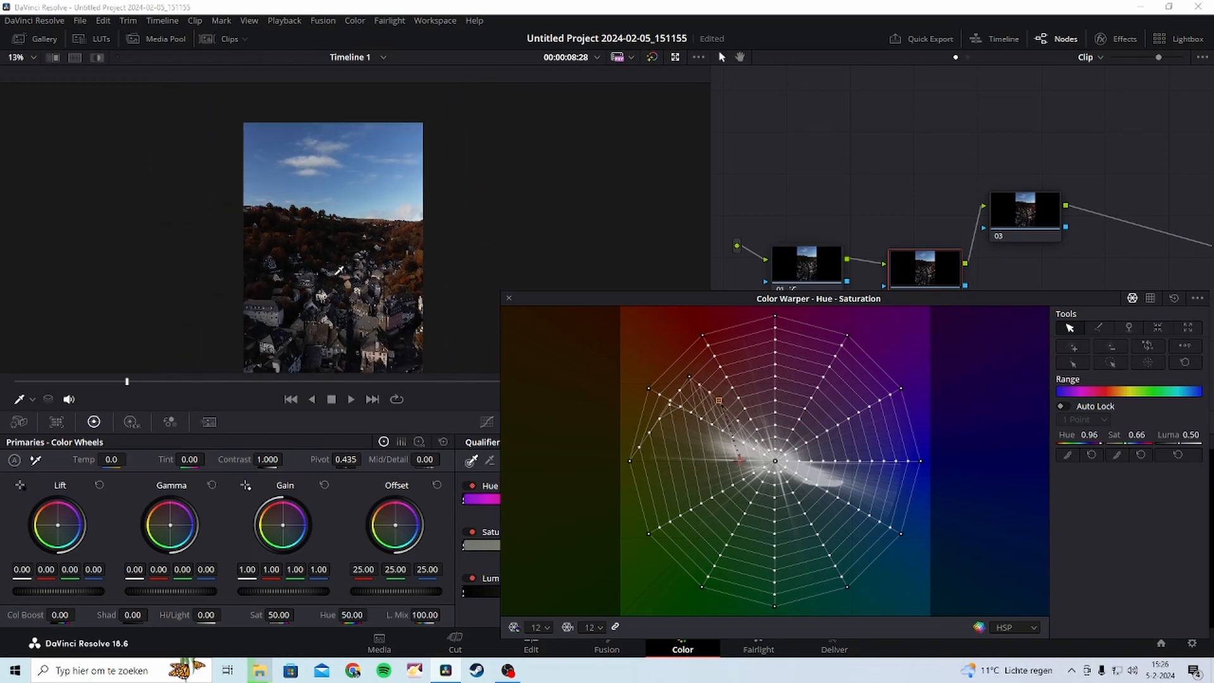
scroll(339, 270, up, 2)
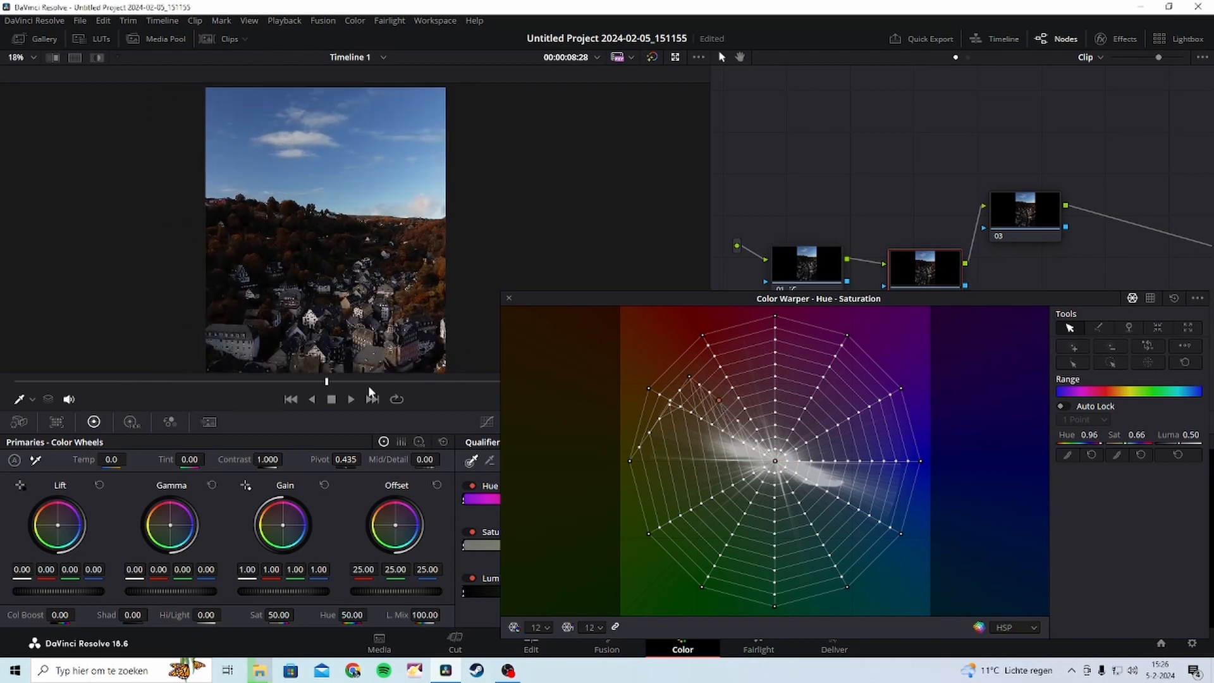
click(400, 383)
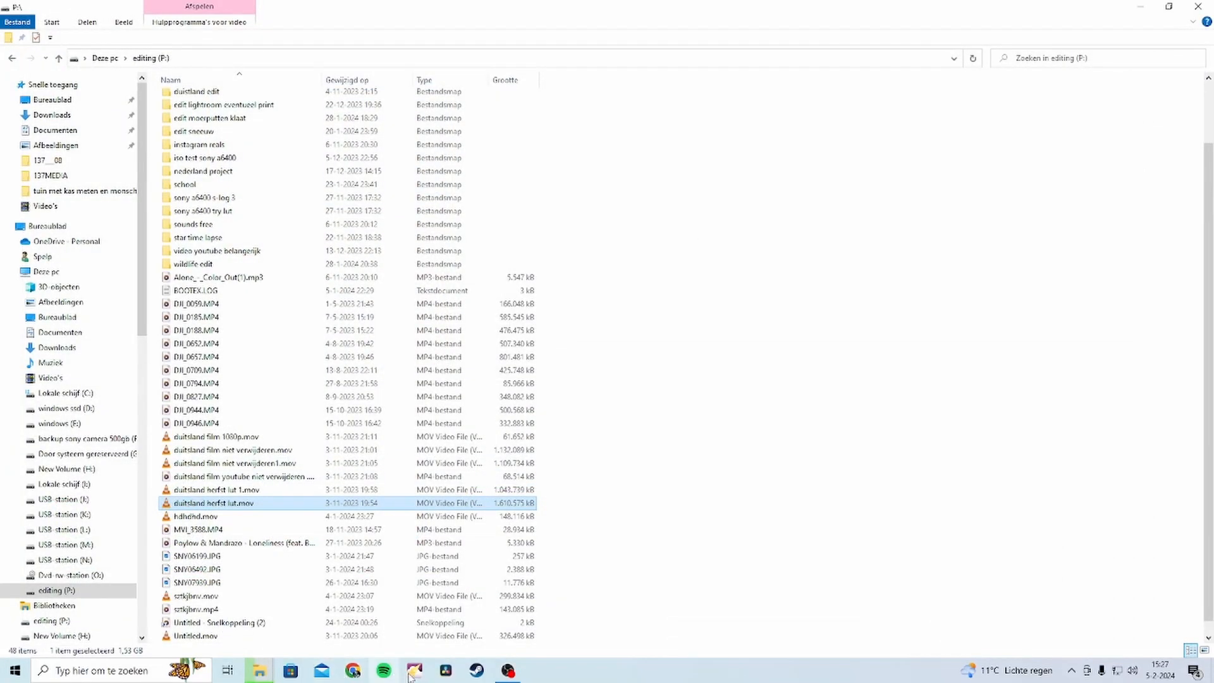
Start DaVinci Resolve again, open Untitled Project 2024-02-05_151155, and display the node graph above the floating Color Warper window.
click(445, 672)
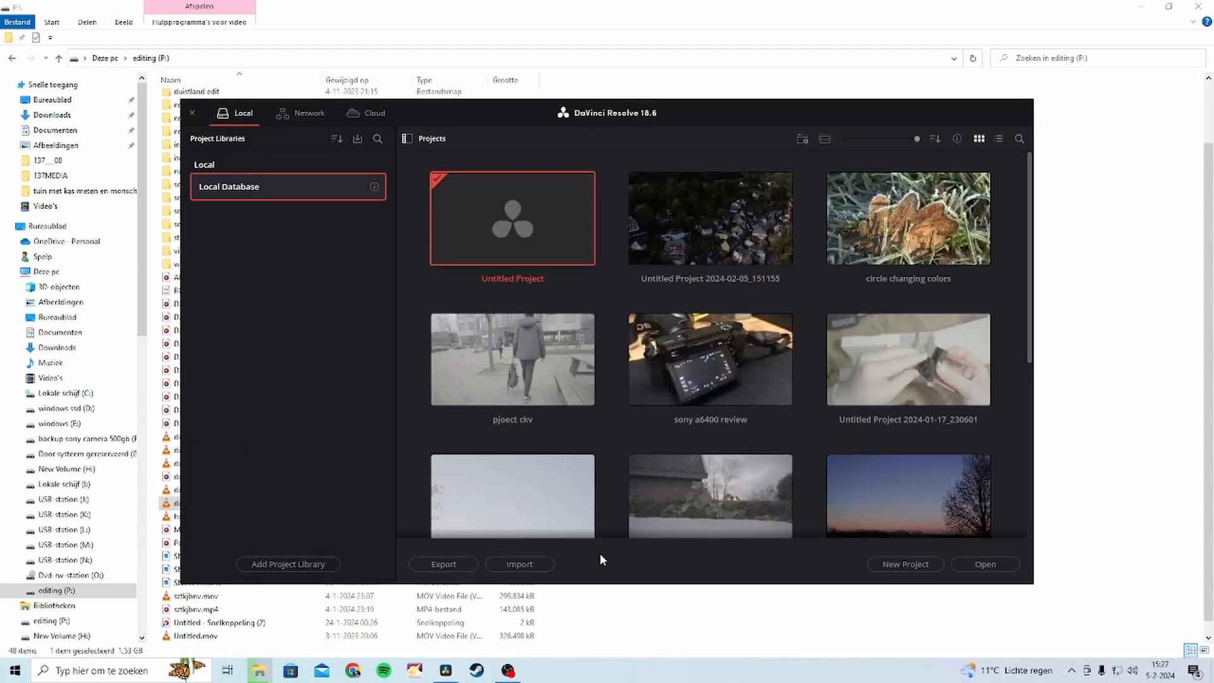
double_click(707, 229)
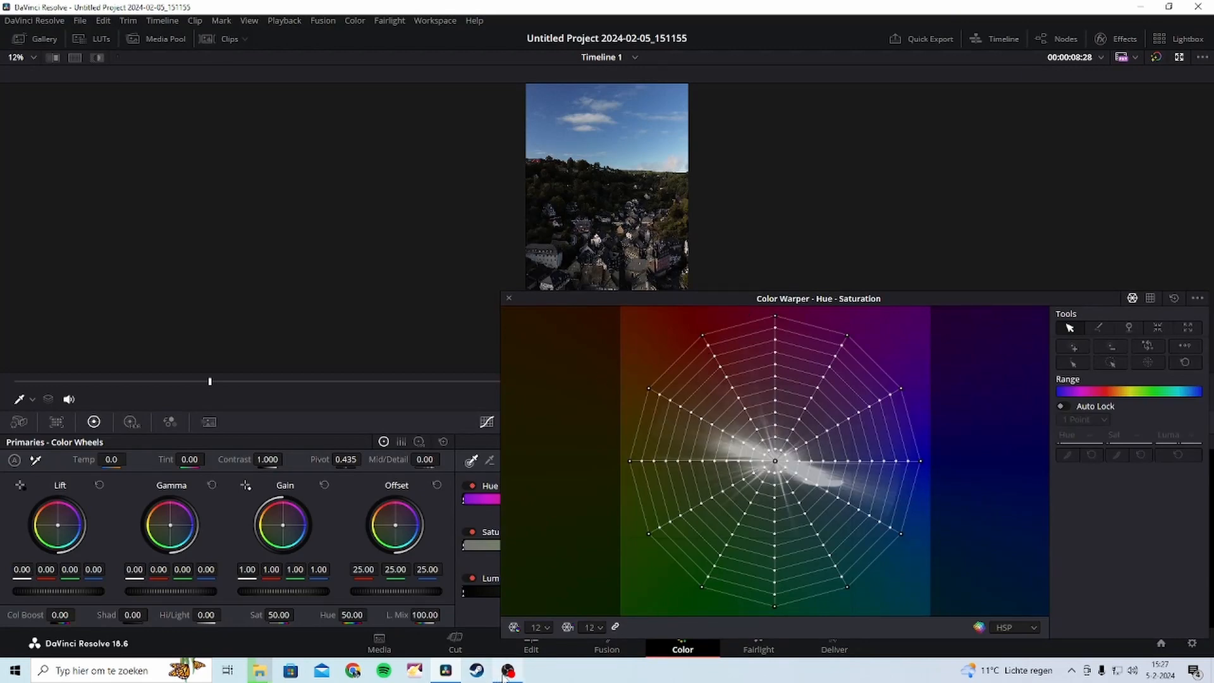
mouse_move(509, 670)
mouse_move(512, 617)
drag(771, 300, 769, 319)
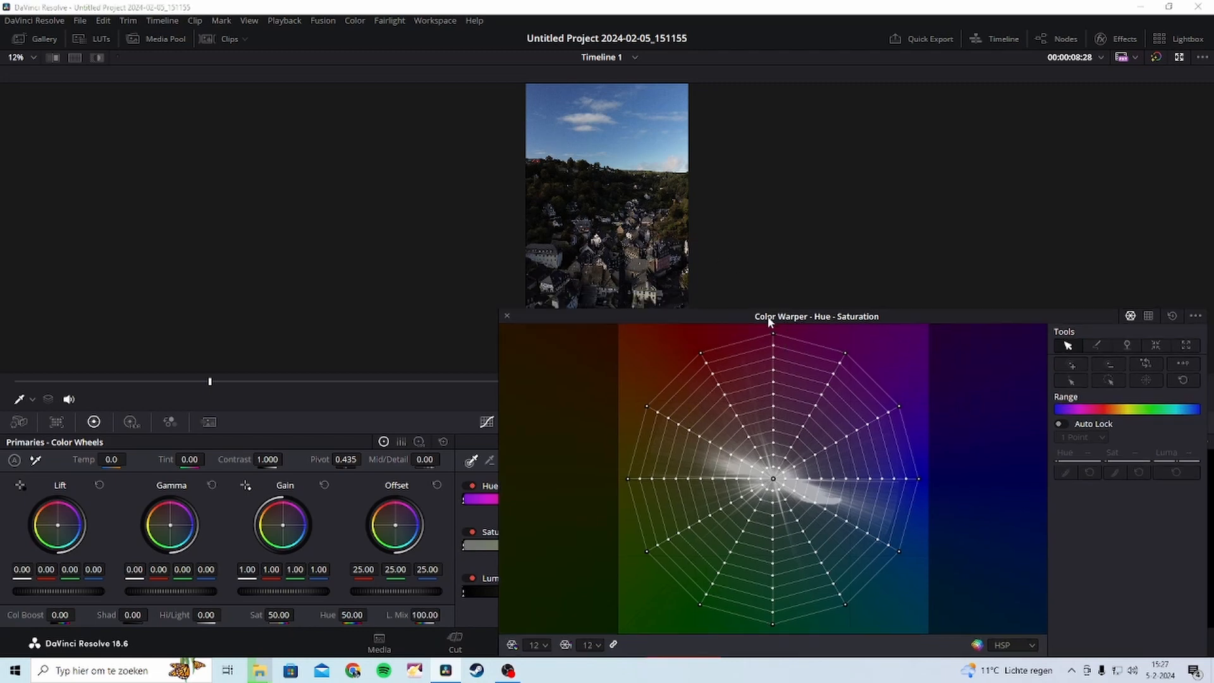
click(1053, 38)
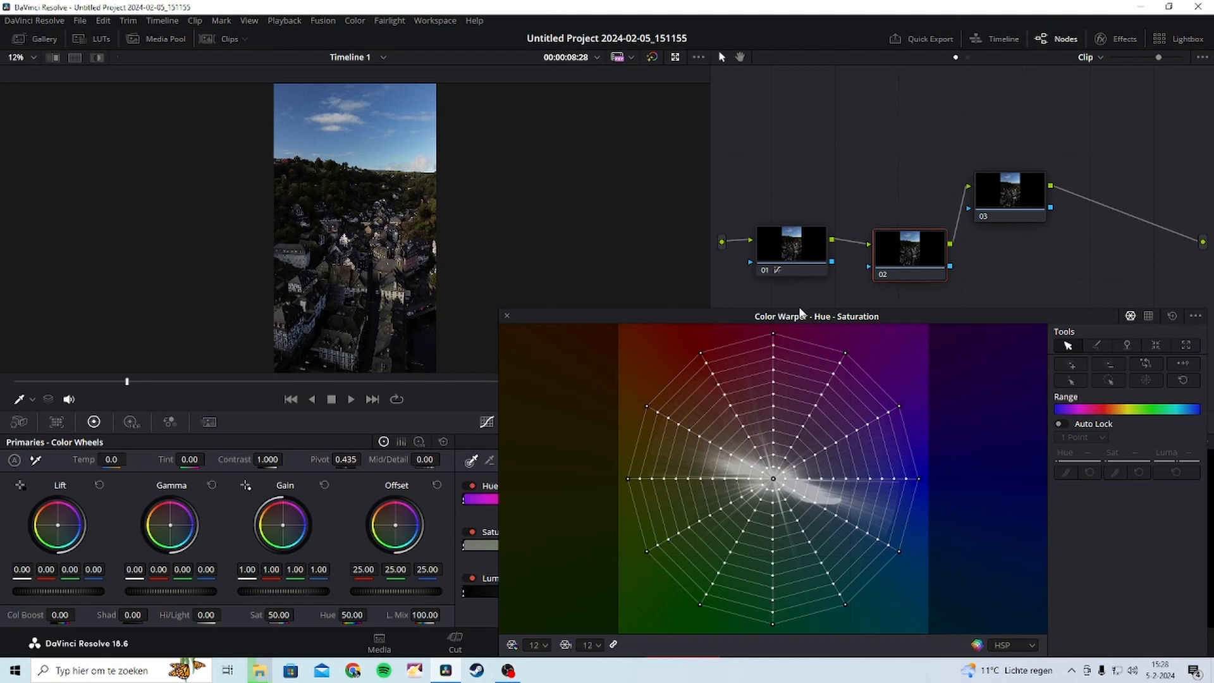
mouse_move(803, 311)
mouse_down()
mouse_move(789, 259)
mouse_move(785, 299)
mouse_up()
Warp the outer and middle points of the yellow spoke toward orange-red, one of them to hue 0.97 and saturation 0.91.
click(723, 474)
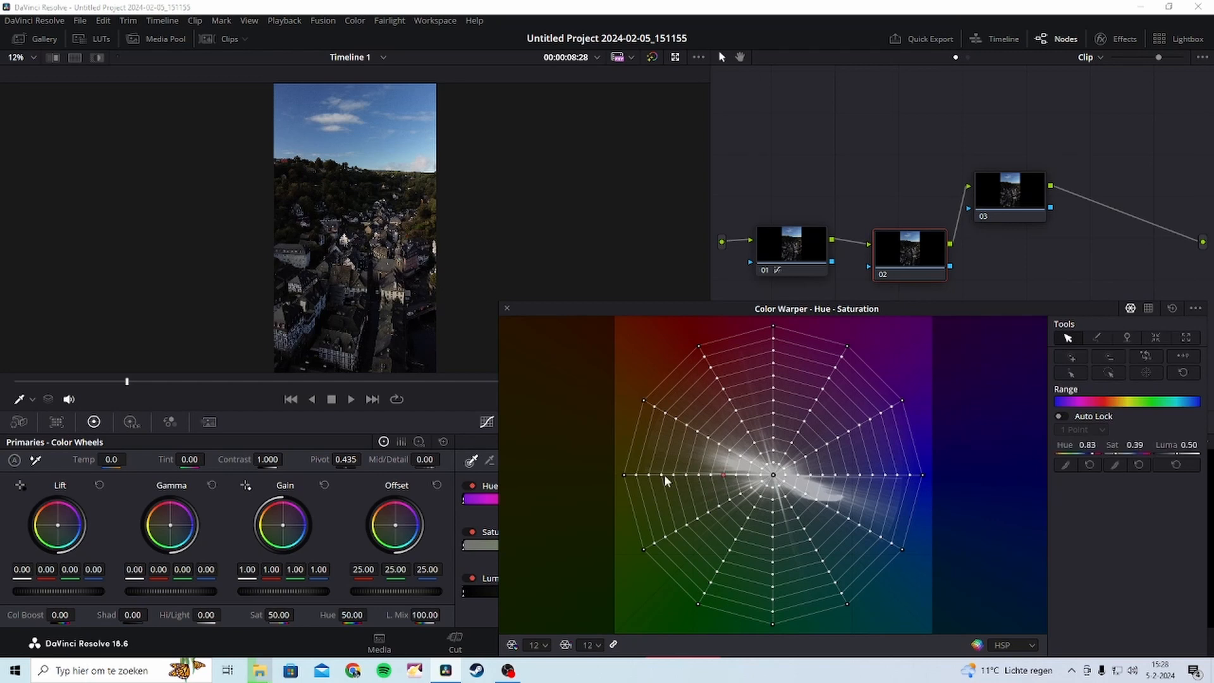
drag(674, 478, 679, 374)
drag(731, 430, 698, 426)
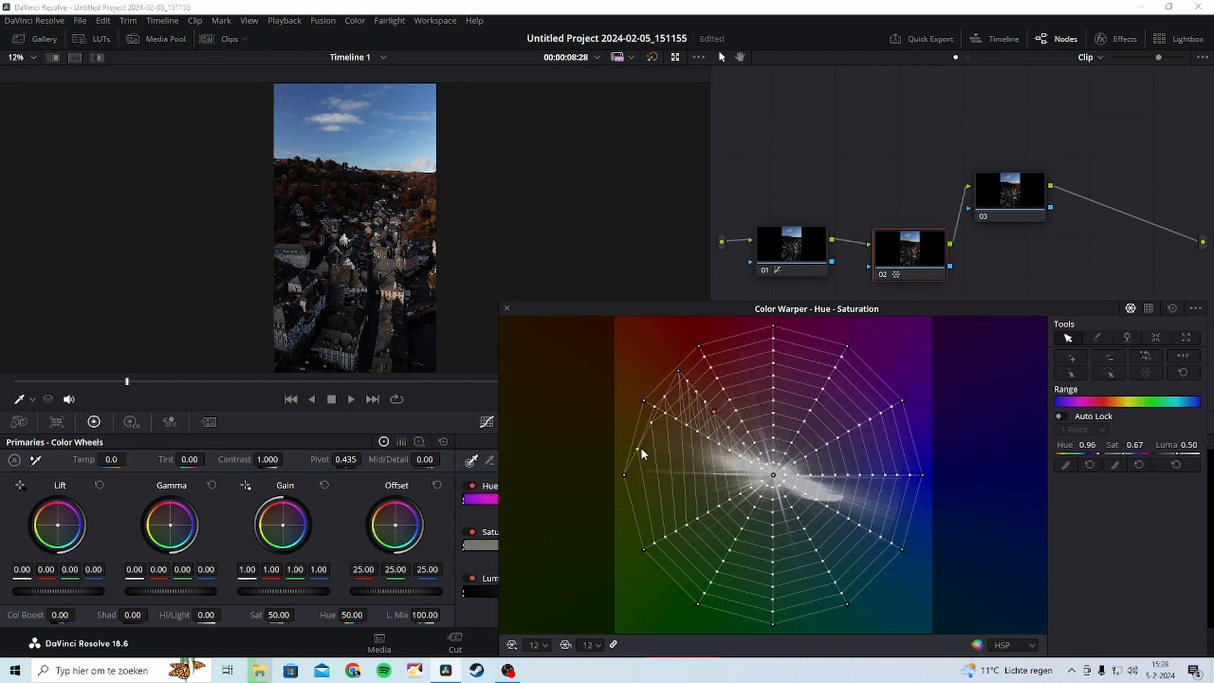
drag(641, 453, 697, 392)
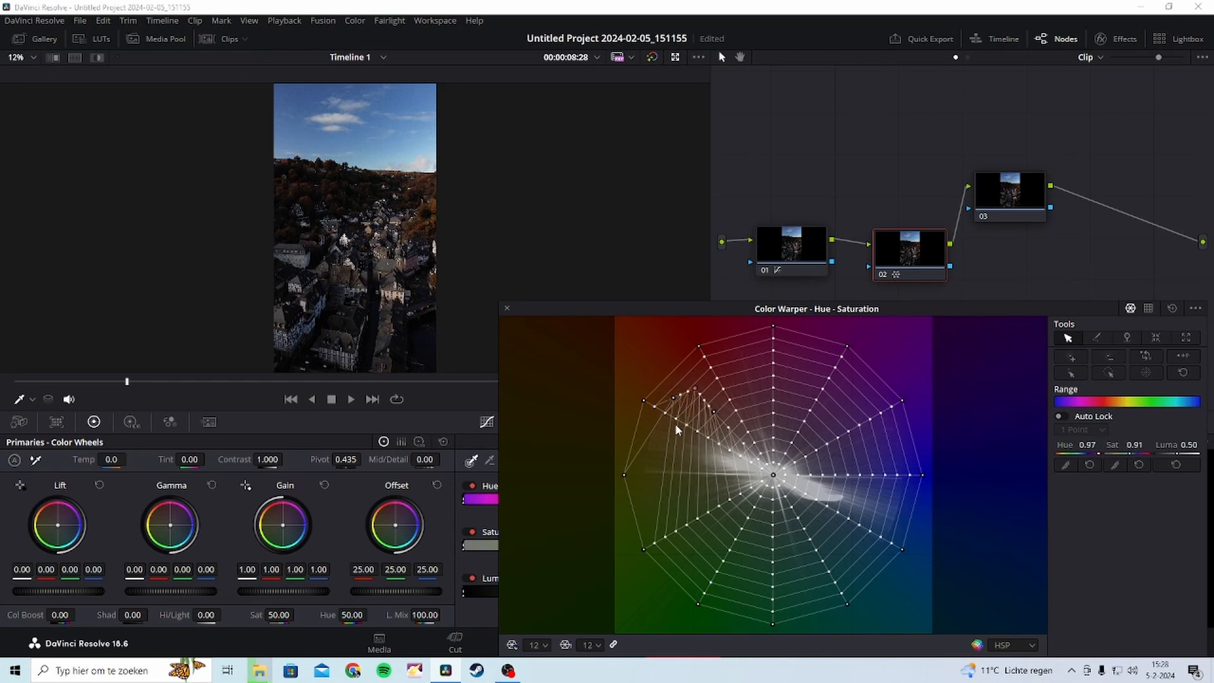
drag(625, 473, 674, 379)
Push the shifted yellow points further out toward saturated orange-red, and compare the footage with node 02 off and on.
click(714, 411)
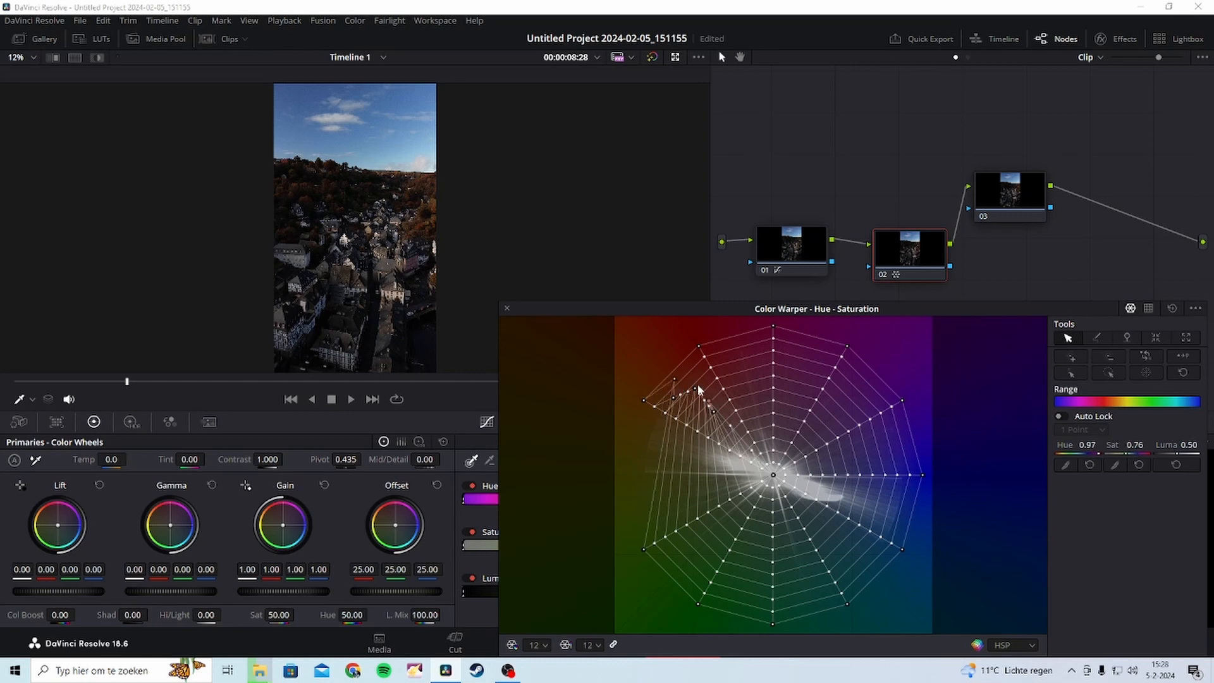
mouse_move(700, 394)
mouse_down()
mouse_move(728, 430)
mouse_move(690, 384)
mouse_up()
drag(729, 431, 708, 402)
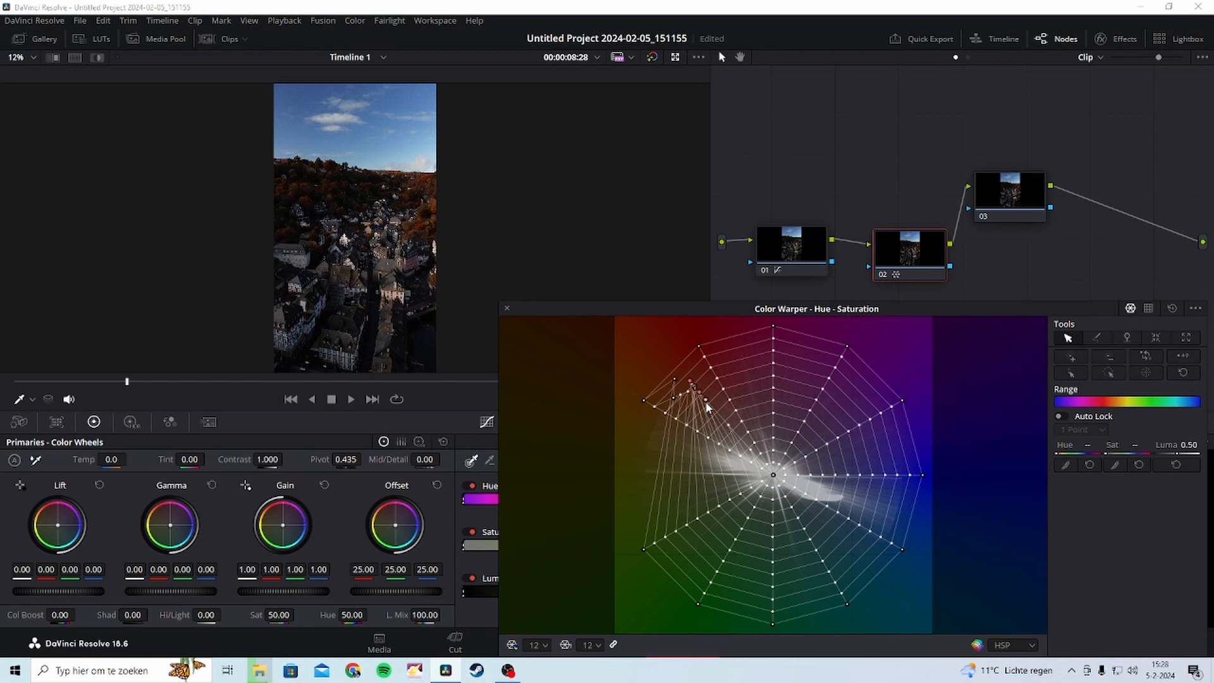
key(ctrl+d)
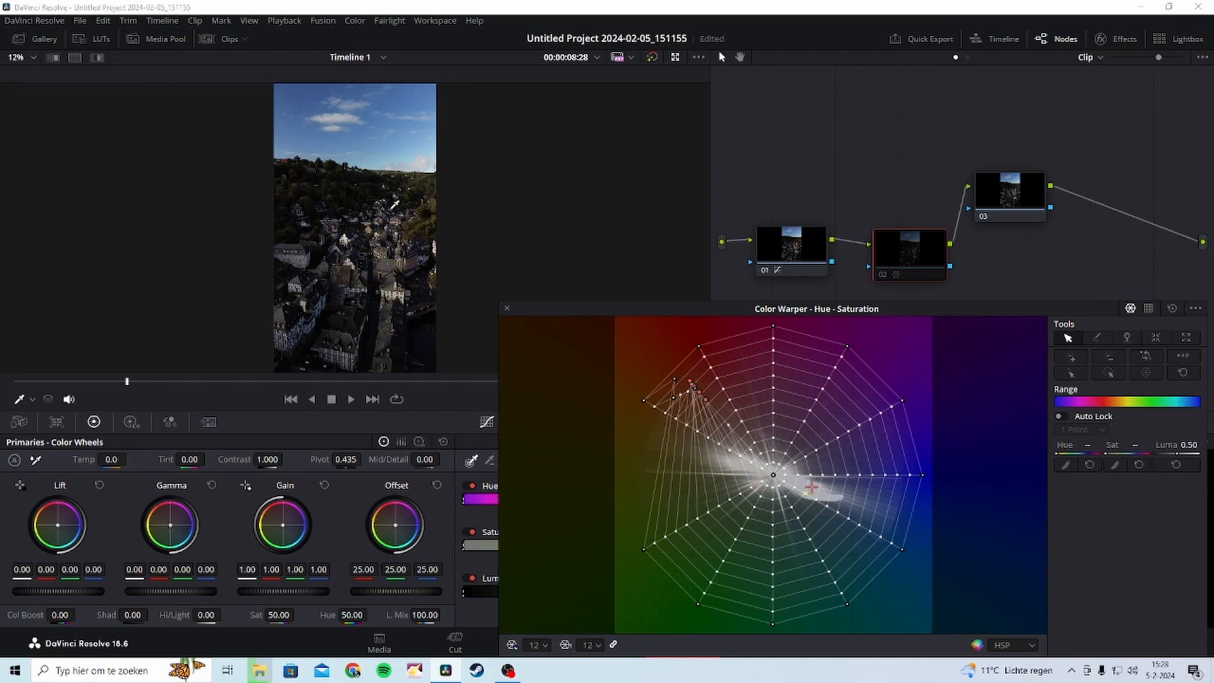
key(ctrl+d)
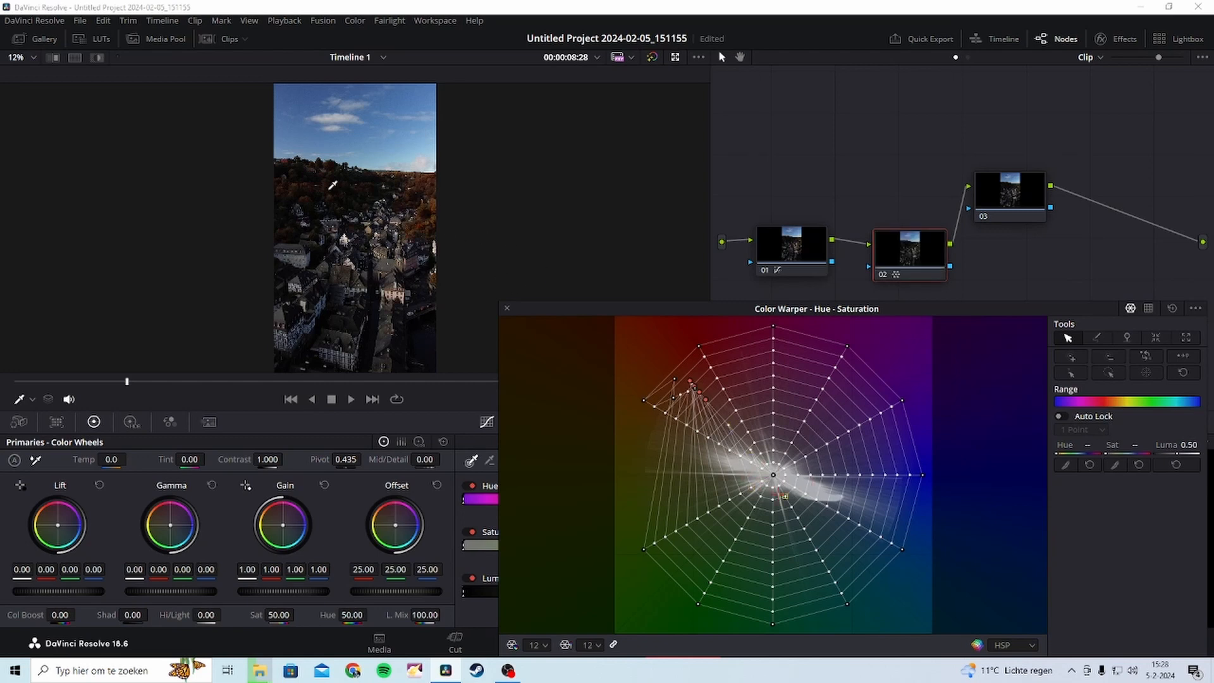
Refine the inner yellow-spoke points, checking the trees up close at another frame, and warp one to hue 0.97 and saturation 0.66.
click(729, 425)
mouse_move(706, 395)
mouse_down()
mouse_move(716, 410)
mouse_move(694, 399)
mouse_up()
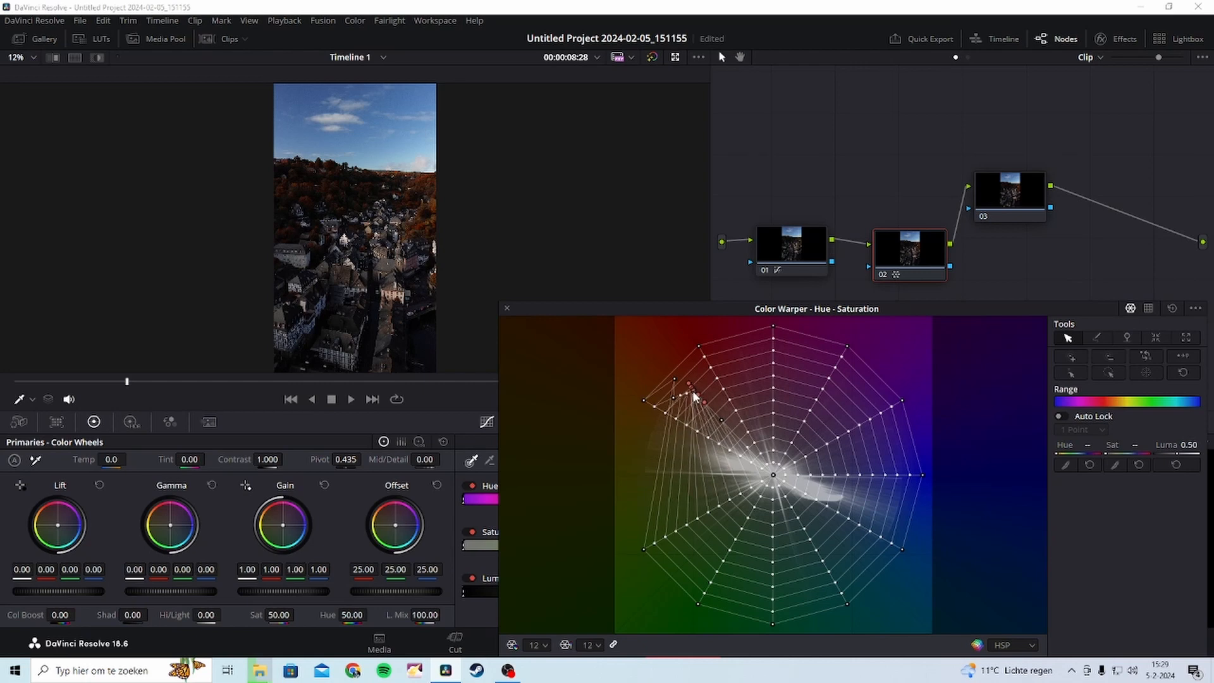
scroll(350, 172, up, 1)
scroll(350, 172, up, 4)
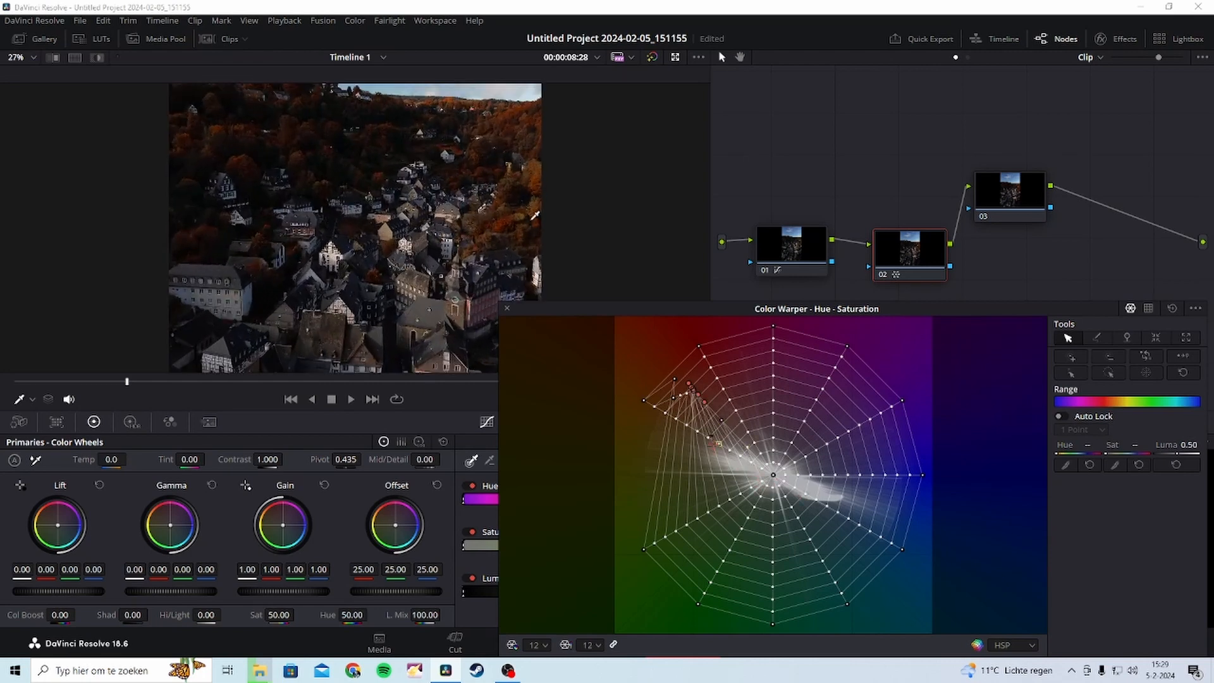
click(262, 382)
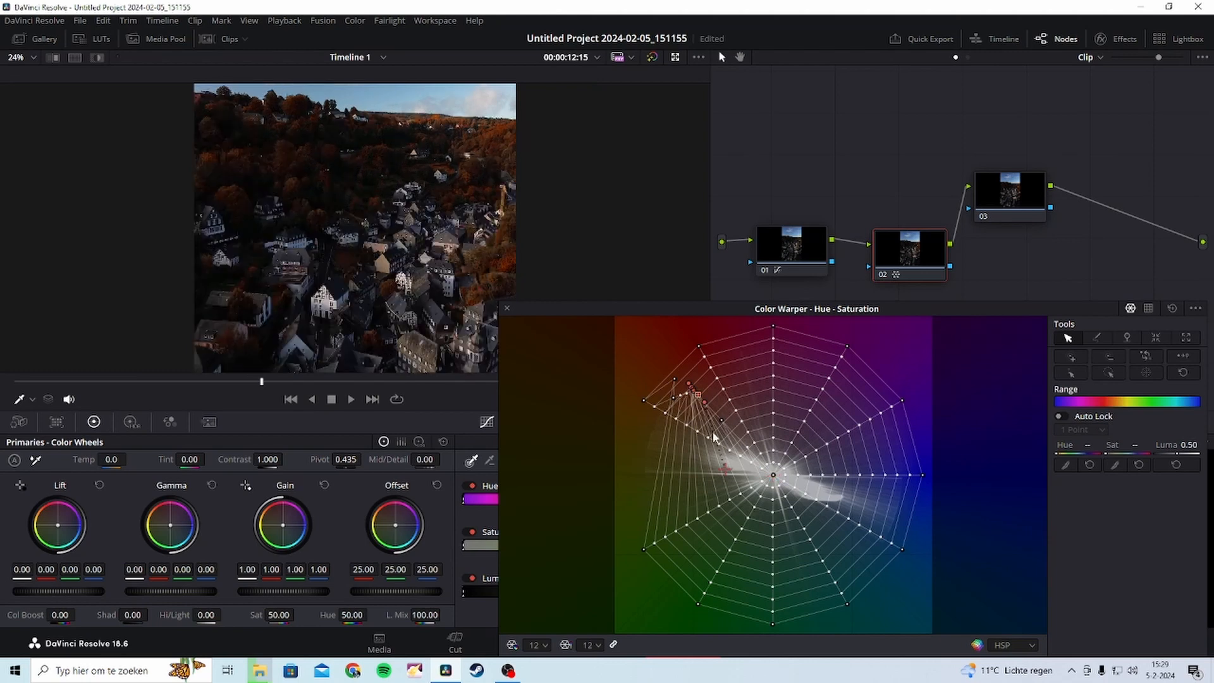
click(730, 428)
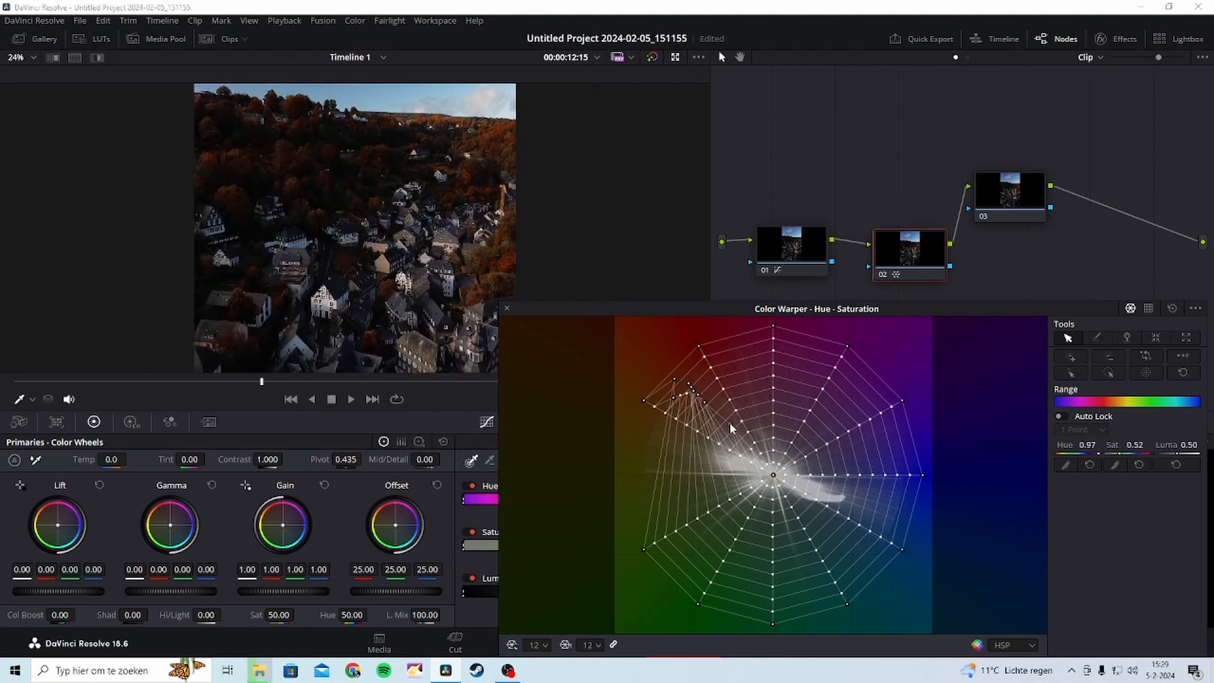
drag(733, 433, 717, 412)
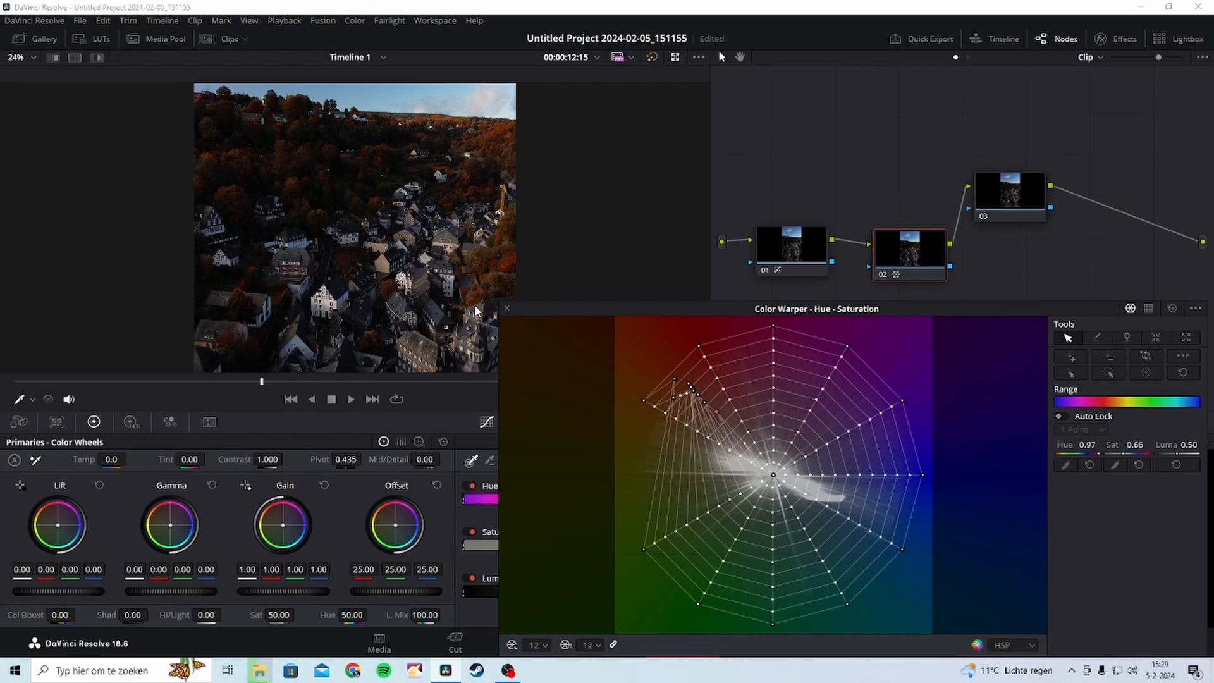
Shift a group of yellow-green spoke points together toward orange, check the whole frame, and save the project.
drag(639, 518, 735, 559)
drag(700, 523, 692, 405)
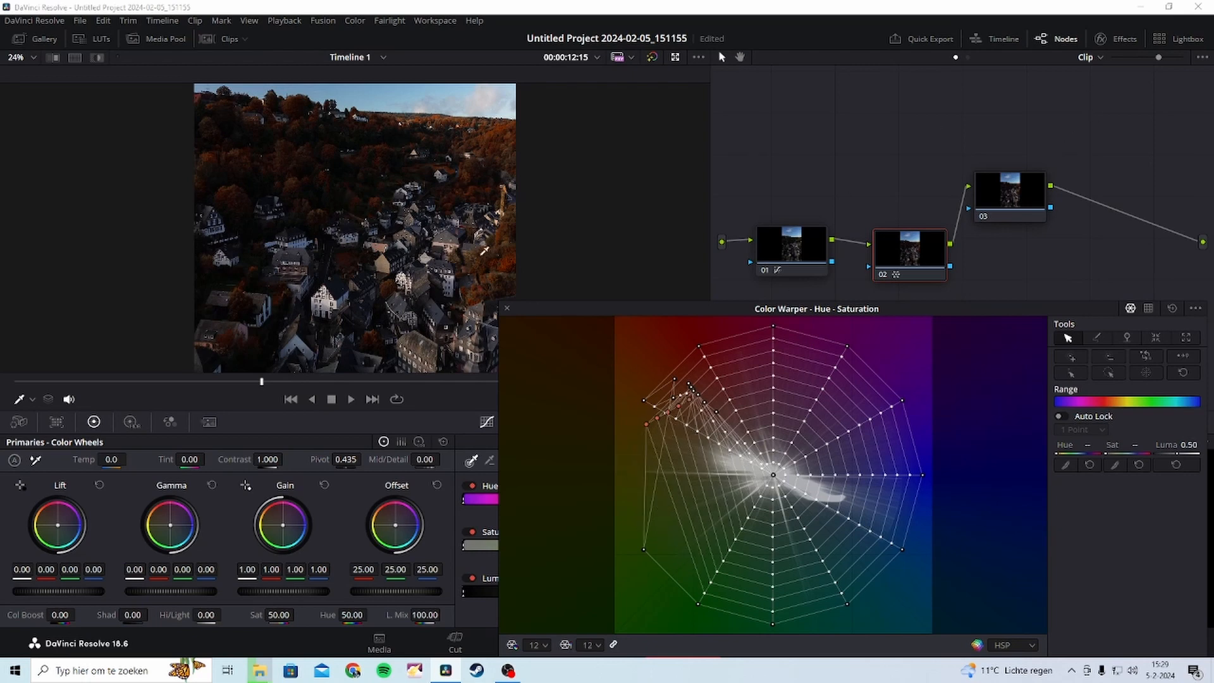
scroll(419, 183, down, 3)
scroll(420, 183, up, 1)
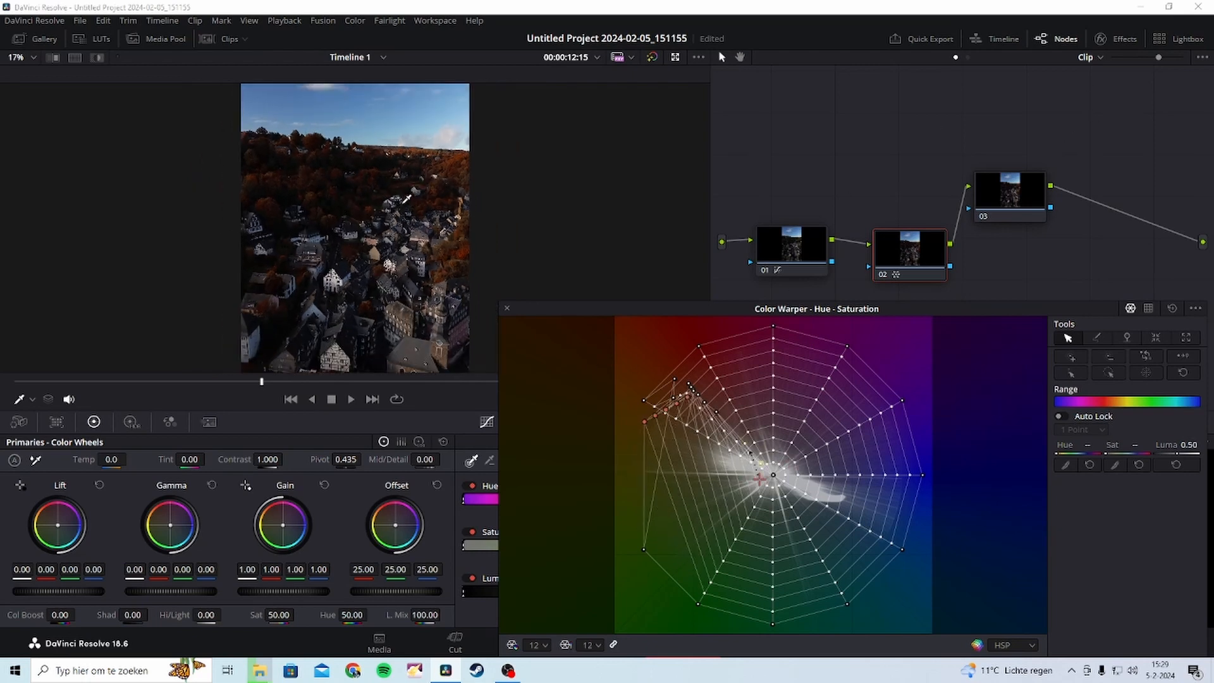
key(ctrl+s)
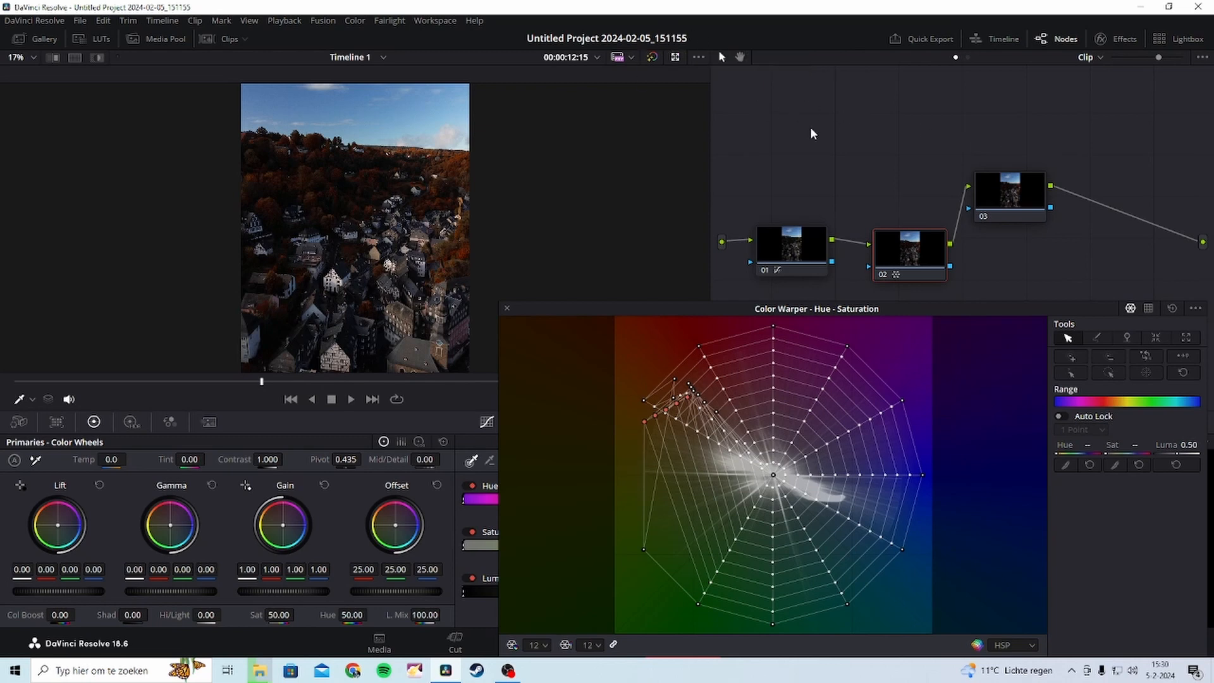
Close the floating Color Warper window after comparing the grade, and line node 03 up with nodes 01 and 02.
click(652, 56)
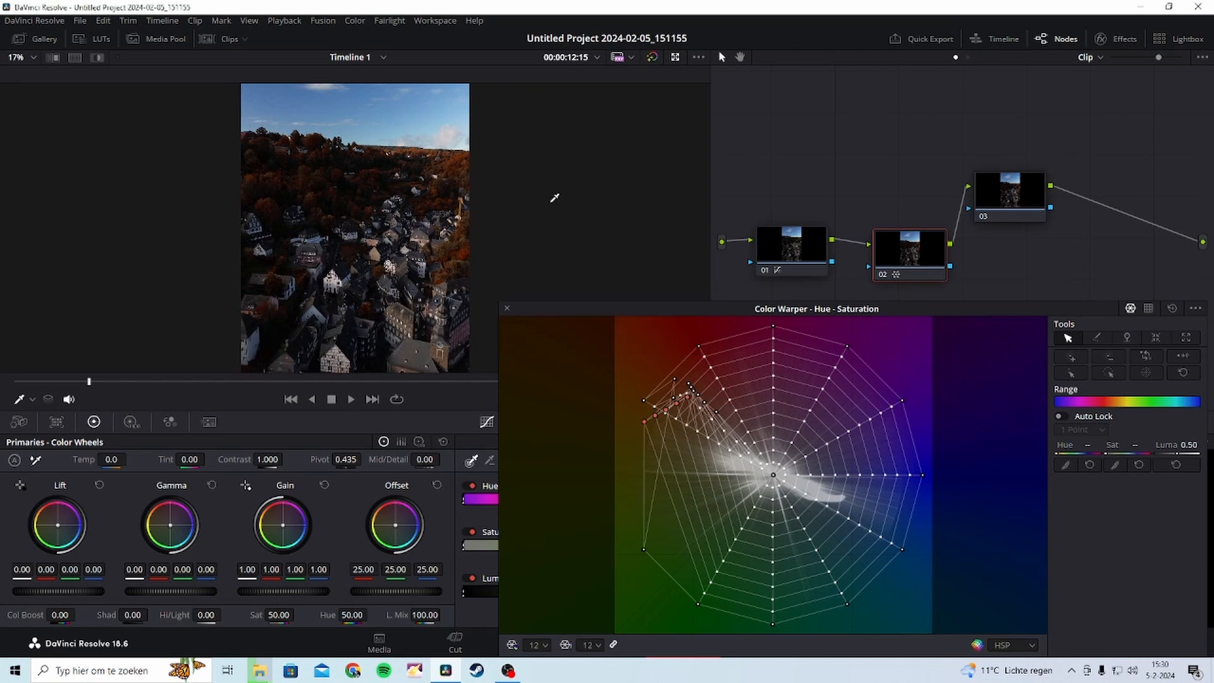
click(506, 308)
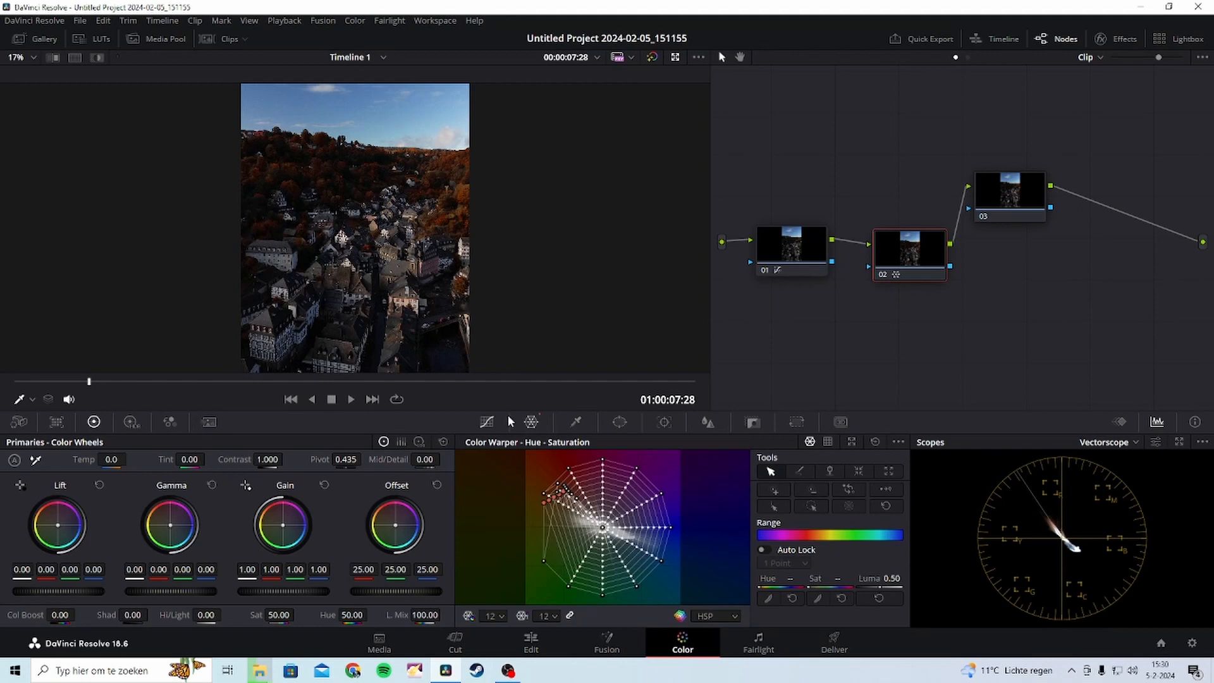
drag(984, 208, 995, 262)
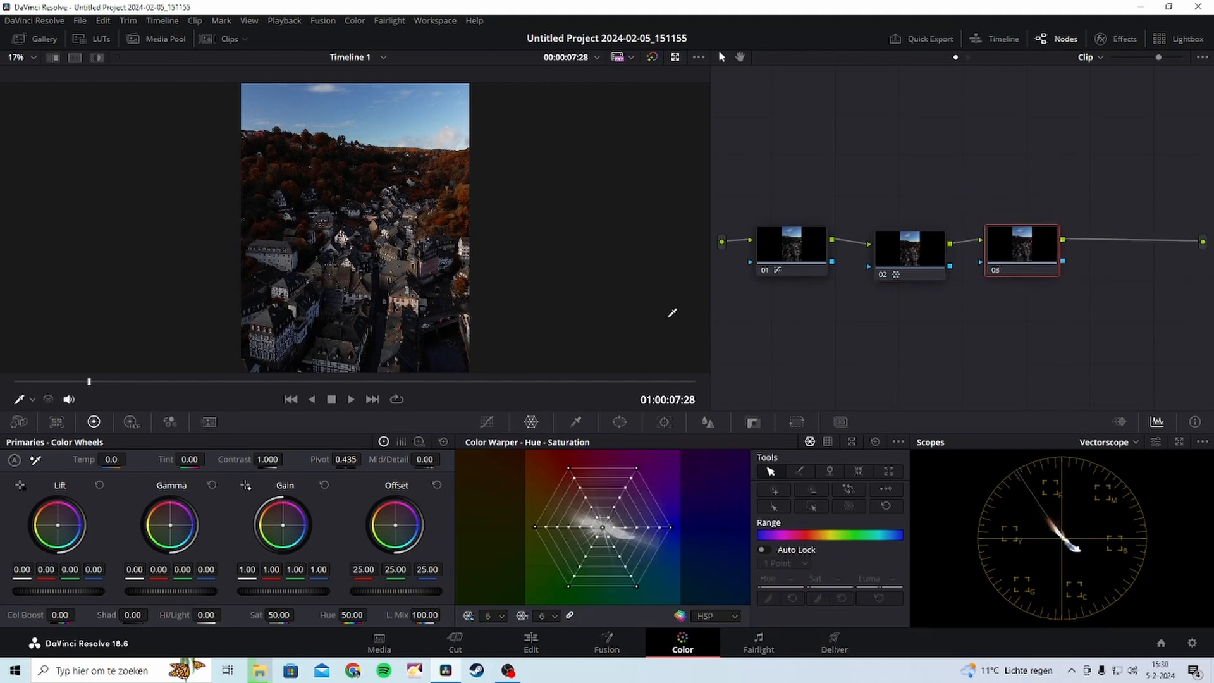
Try limiting node 02's warp with a rectangular window over the hillside trees, and undo the window.
click(577, 424)
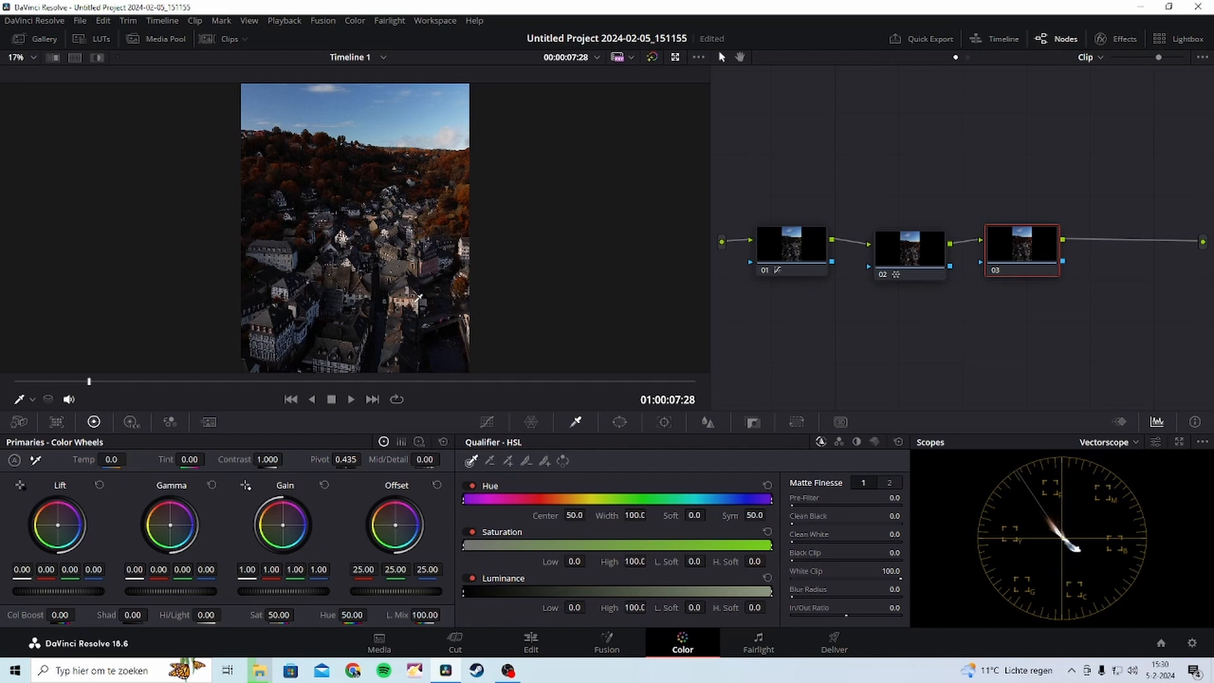
click(620, 422)
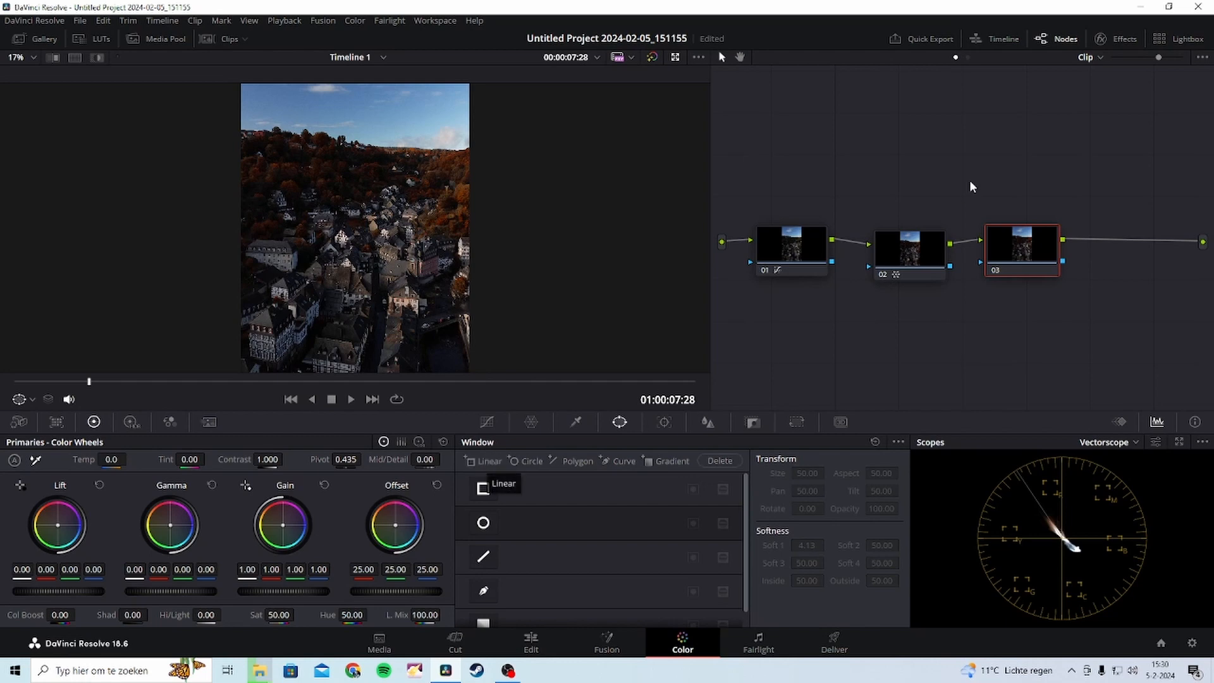
click(933, 270)
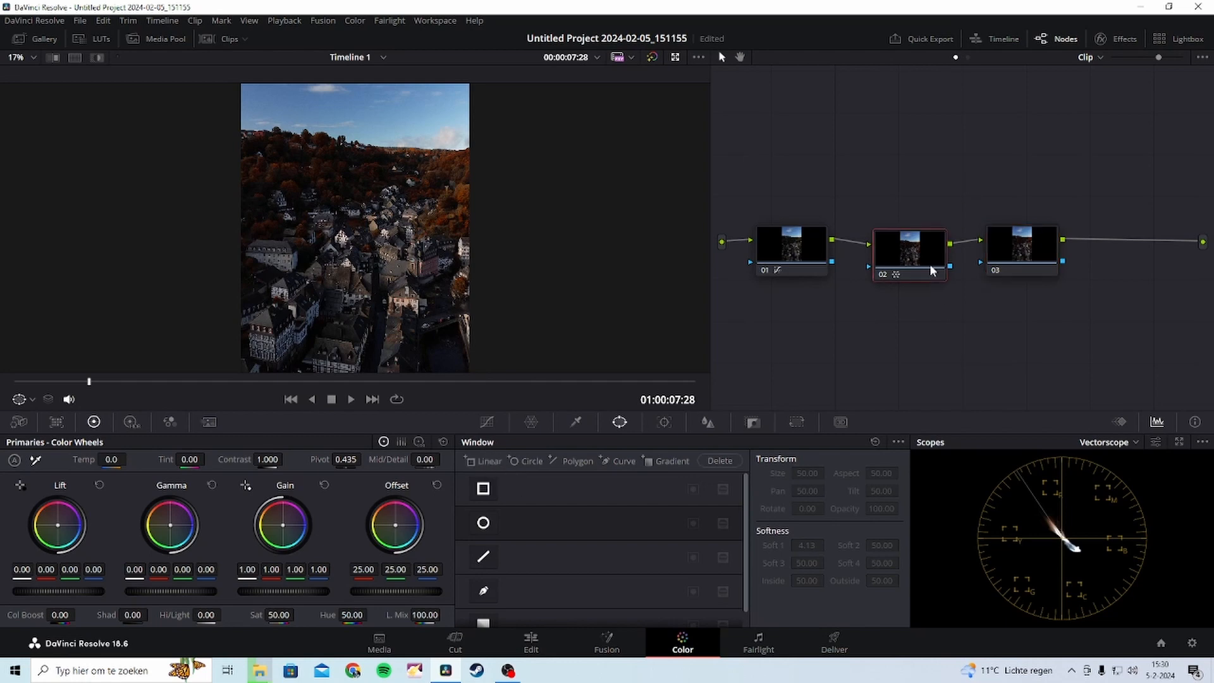
click(483, 488)
drag(366, 233, 451, 192)
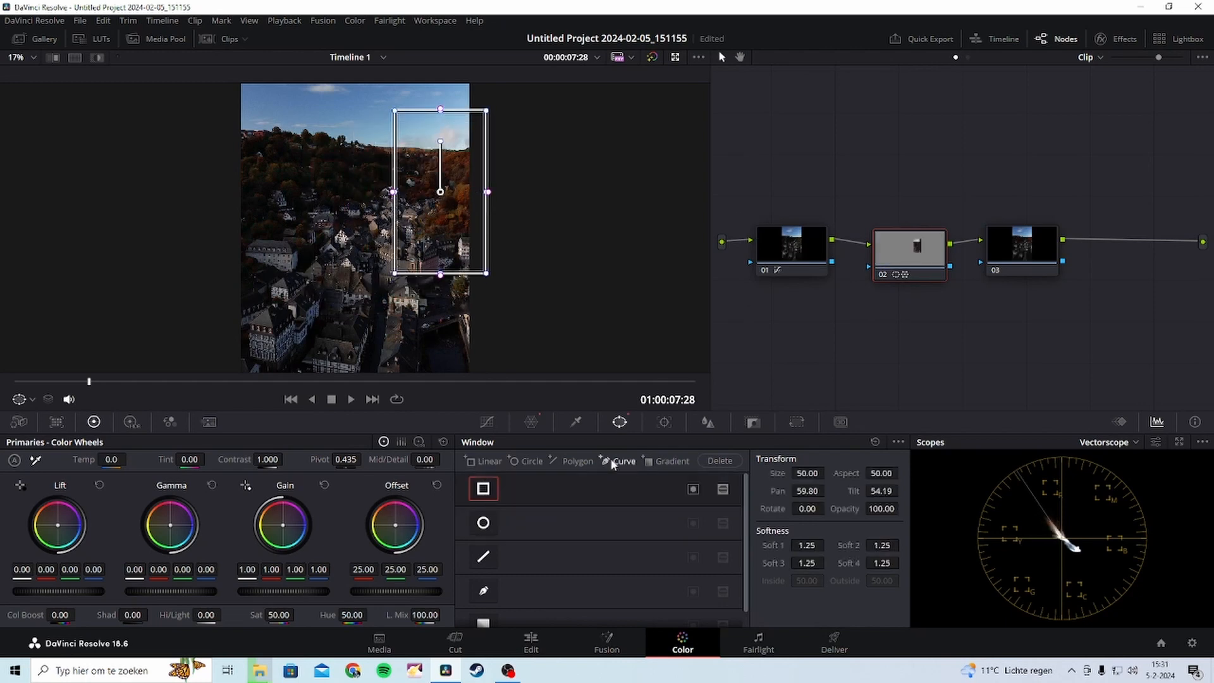
click(574, 422)
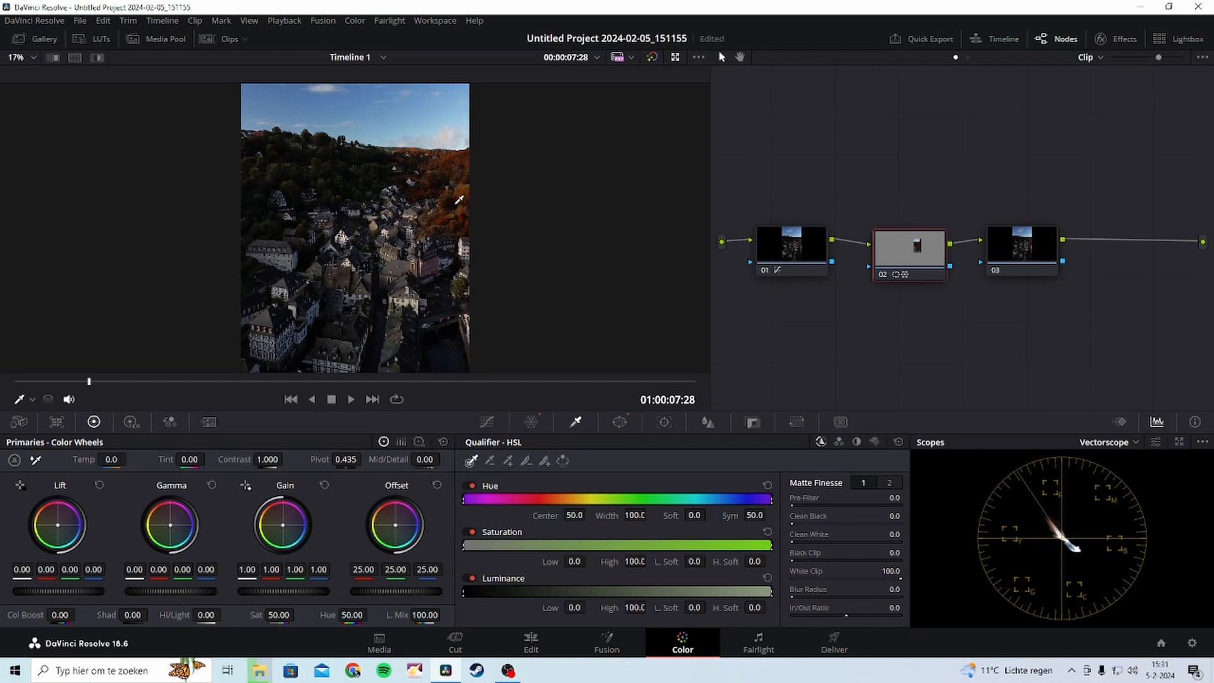
key(ctrl+z)
key(ctrl+z)
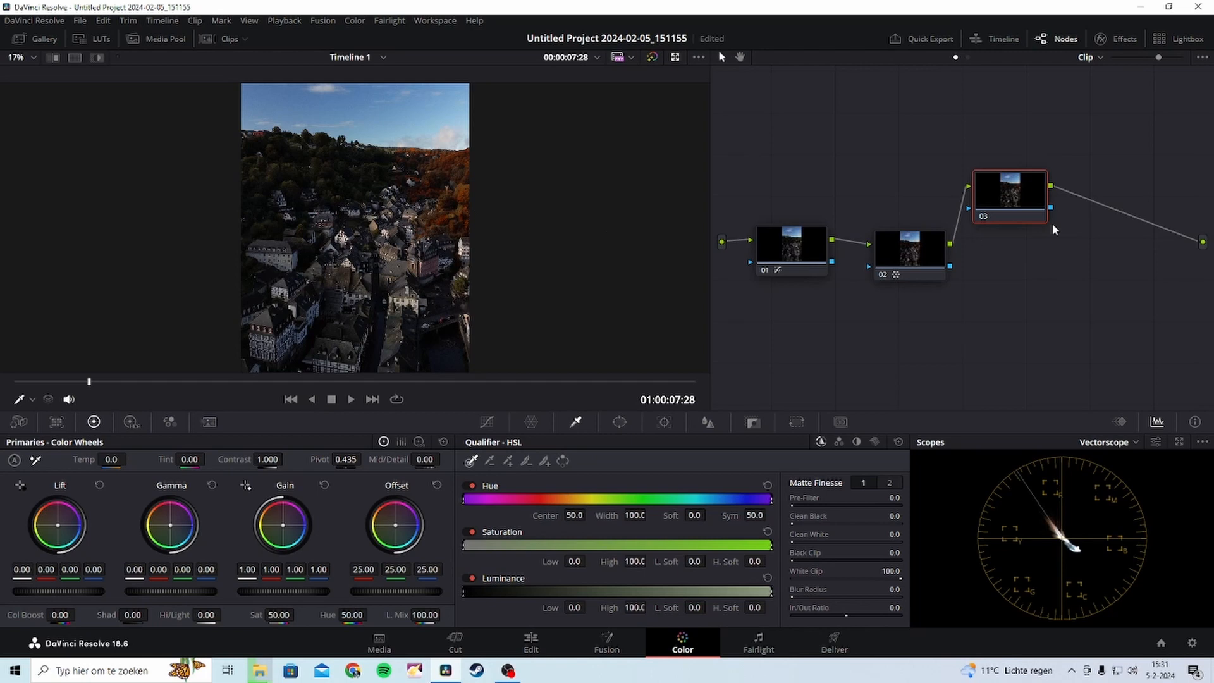
Move node 03 back level with the other two nodes and select node 02.
drag(1011, 199, 1026, 248)
click(919, 261)
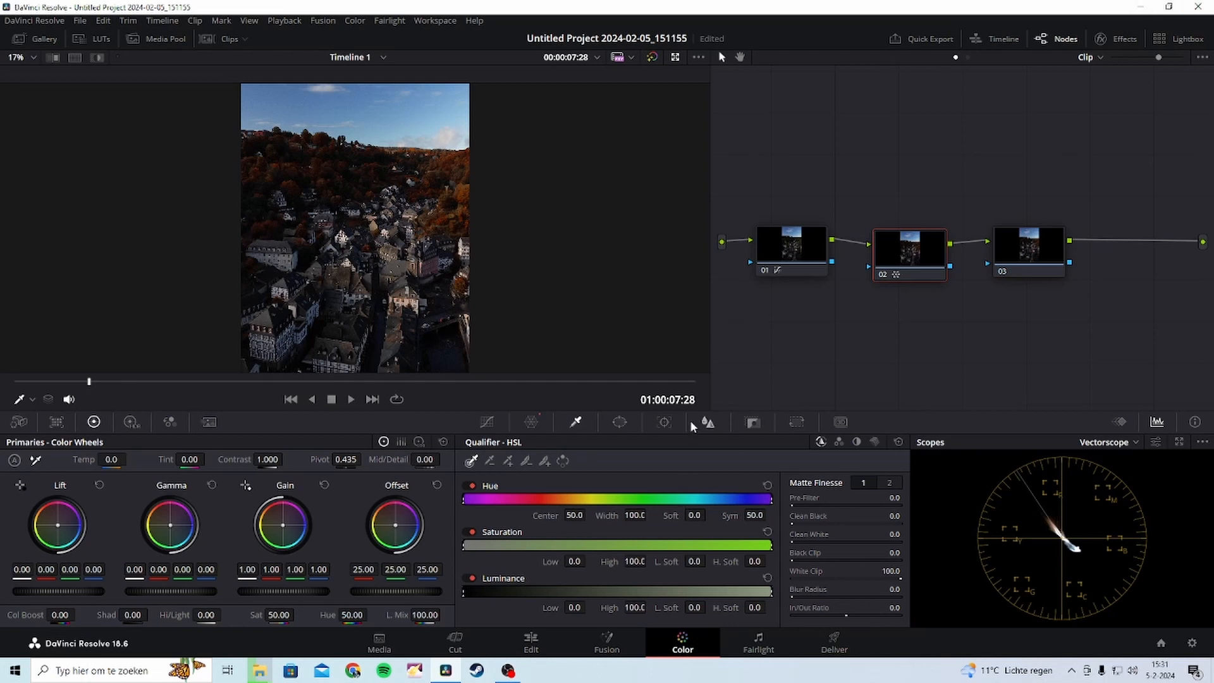
click(664, 421)
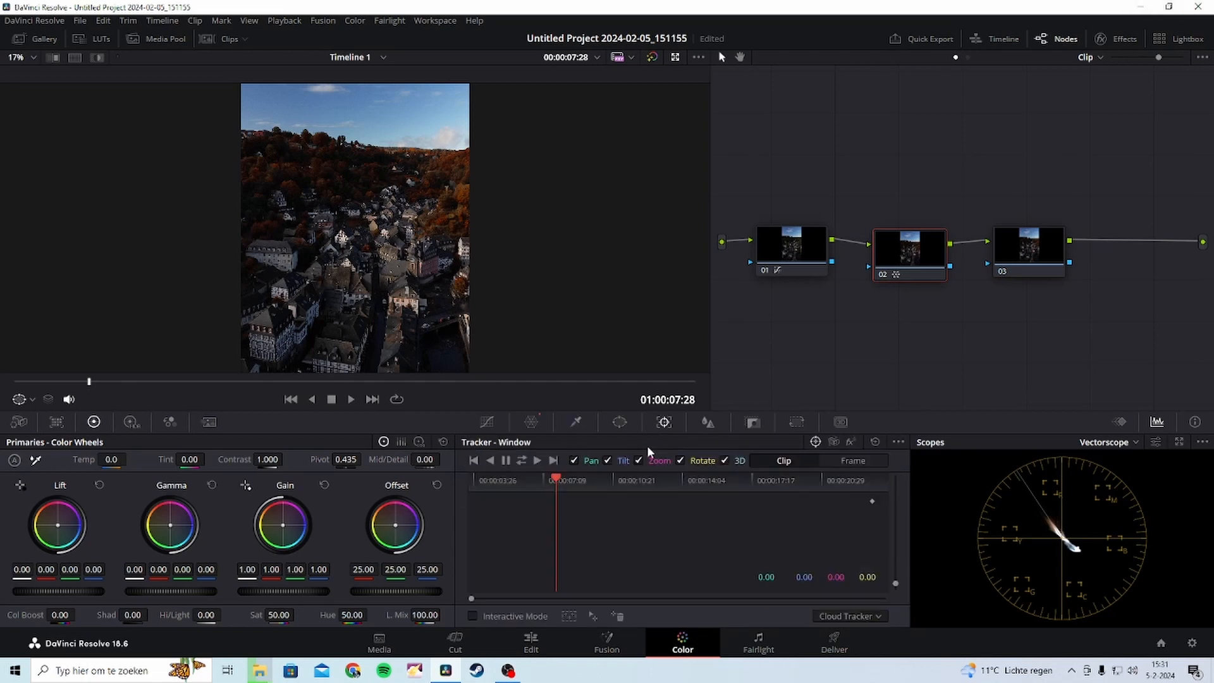
click(707, 422)
click(753, 422)
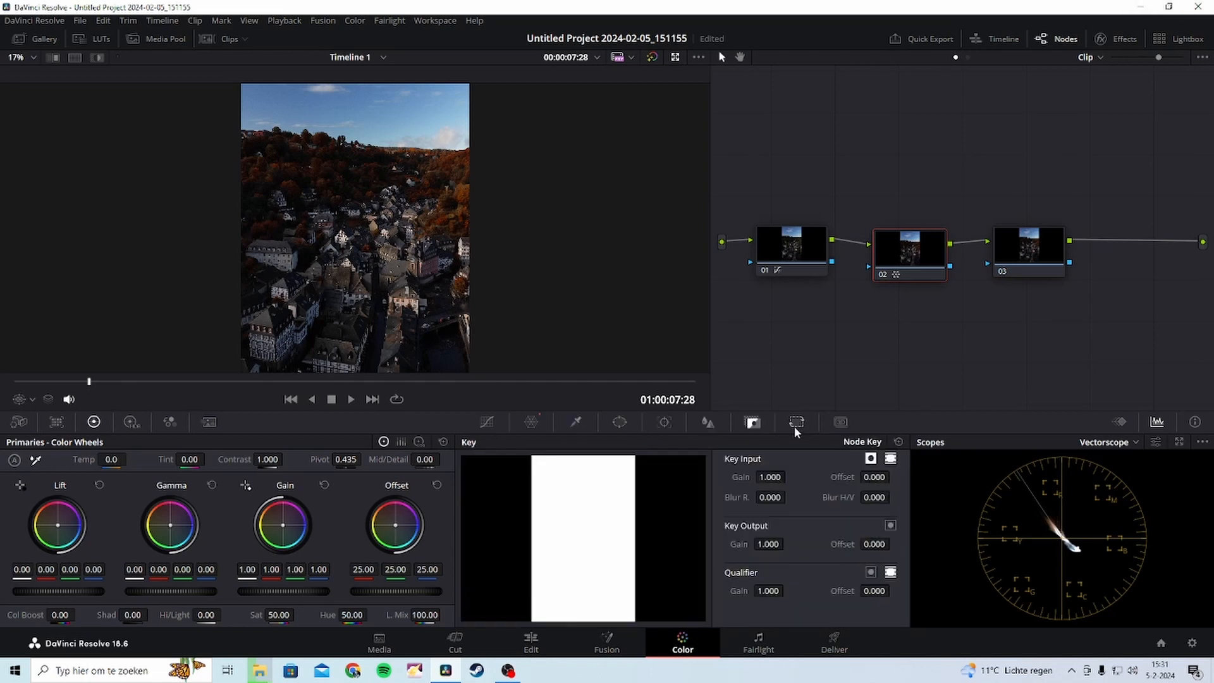
click(796, 425)
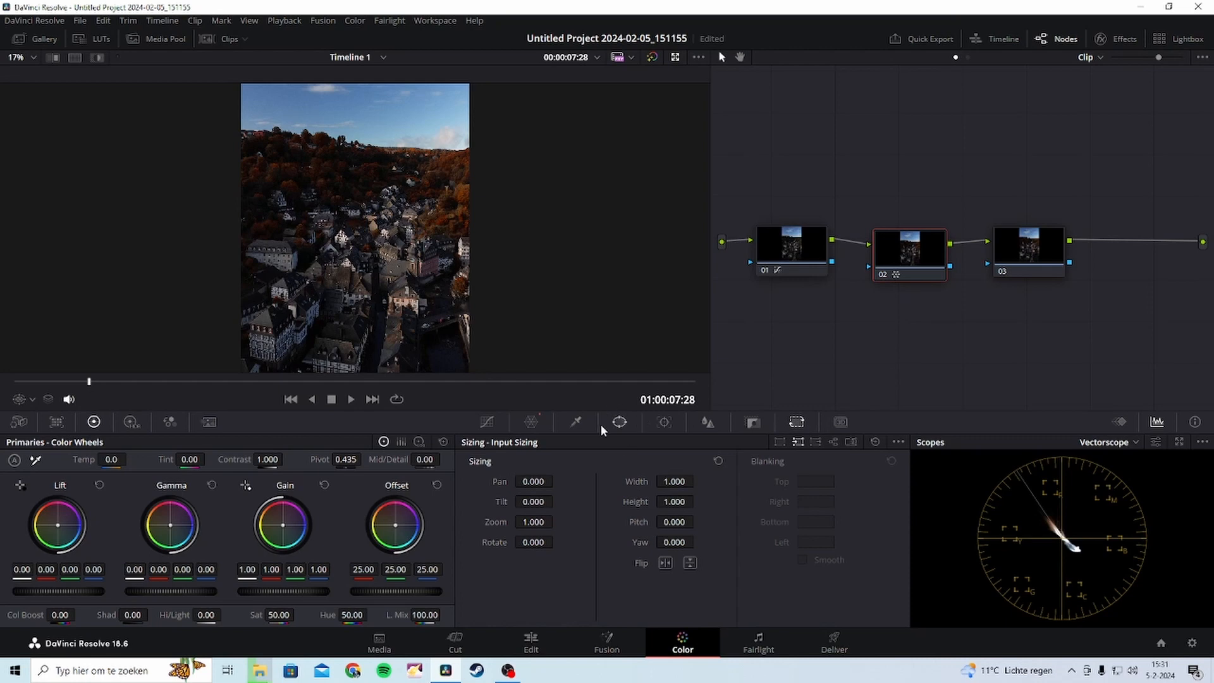
click(487, 422)
Try node 03's color temperature at the extremes of -4000 and 4000, and settle on 90.
click(999, 269)
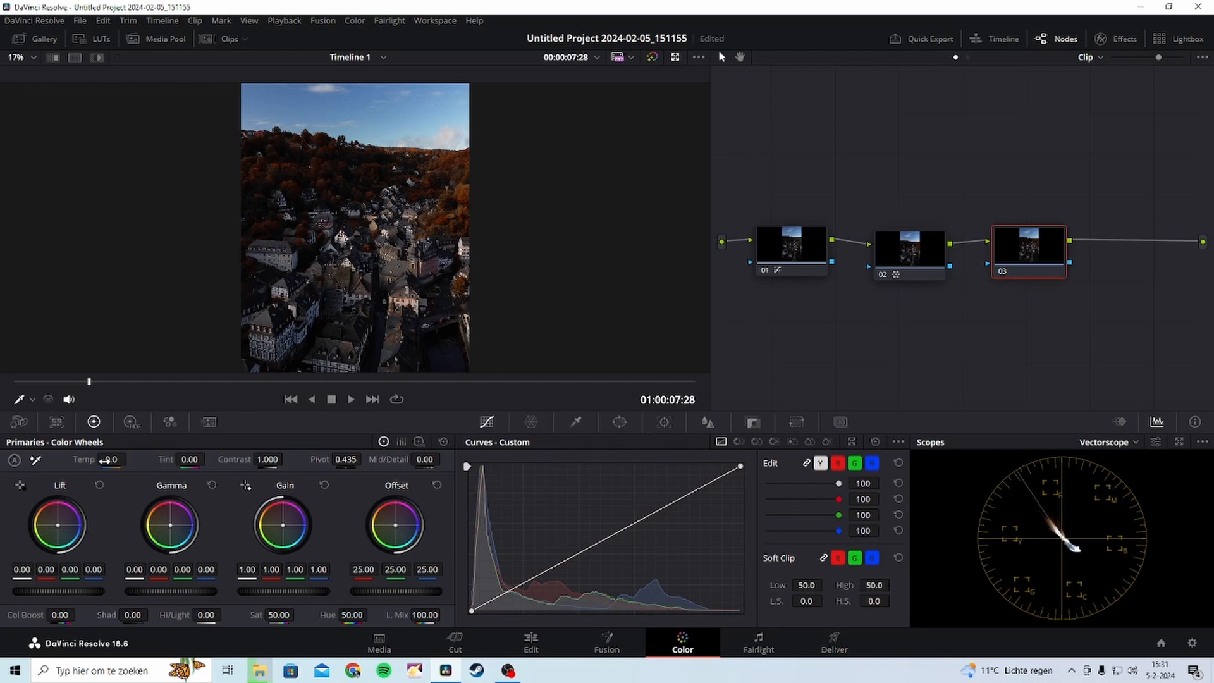
drag(112, 459, 88, 459)
scroll(230, 228, down, 8)
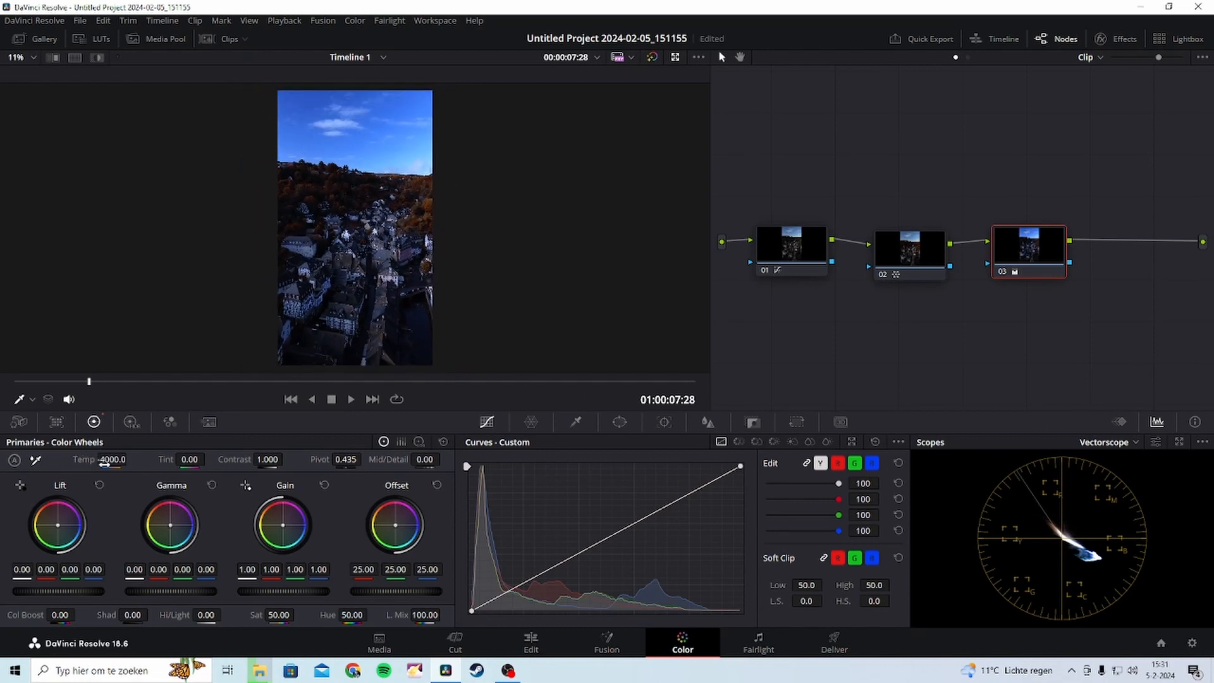
drag(103, 461, 130, 460)
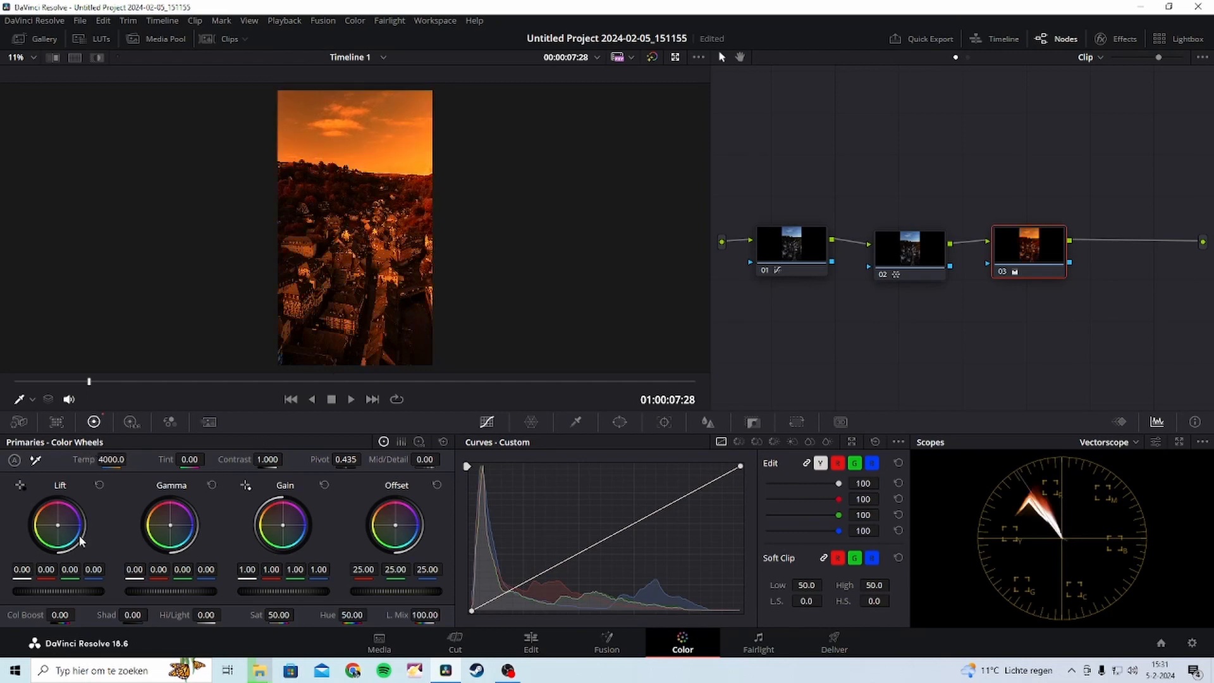
drag(117, 459, 105, 460)
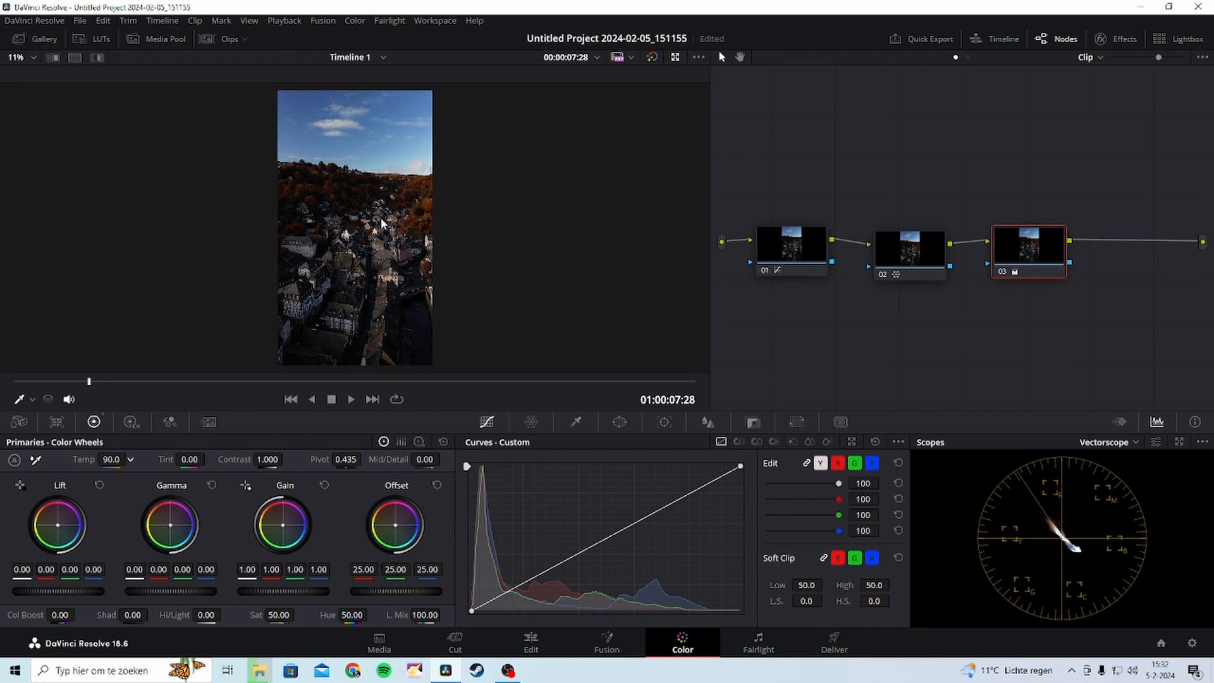
Examine the graded houses and trees up close and in full frame, at several moments of the clip.
scroll(411, 310, up, 5)
scroll(351, 281, up, 1)
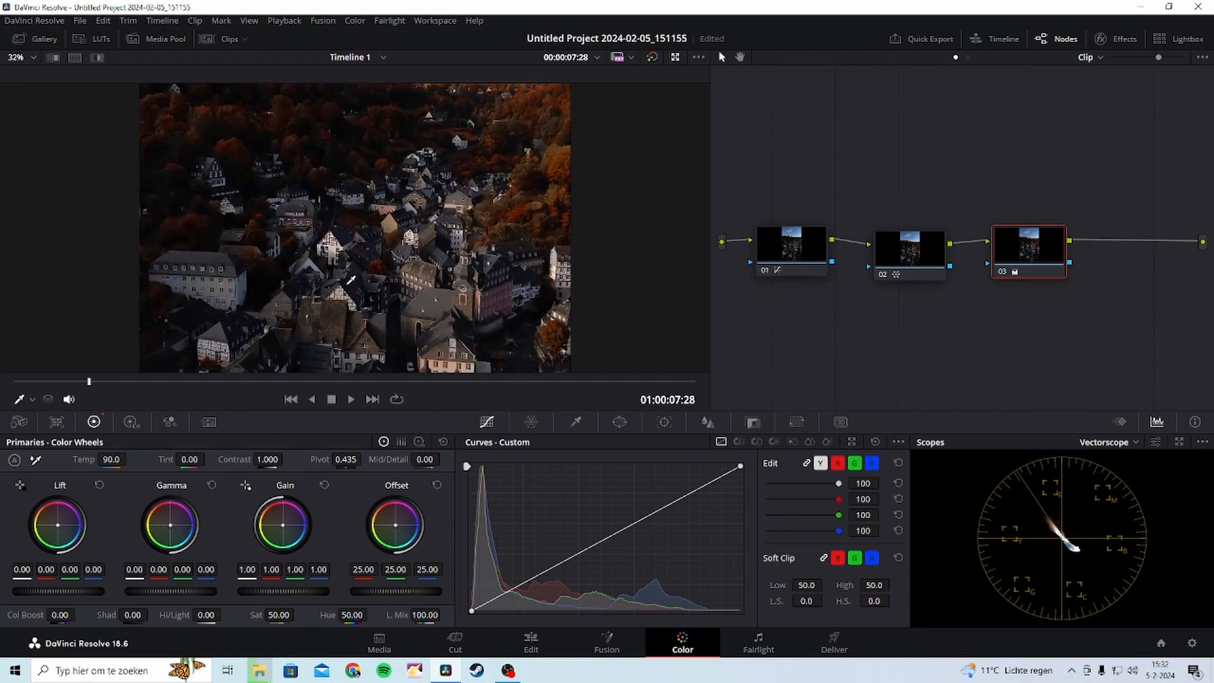
scroll(369, 301, down, 4)
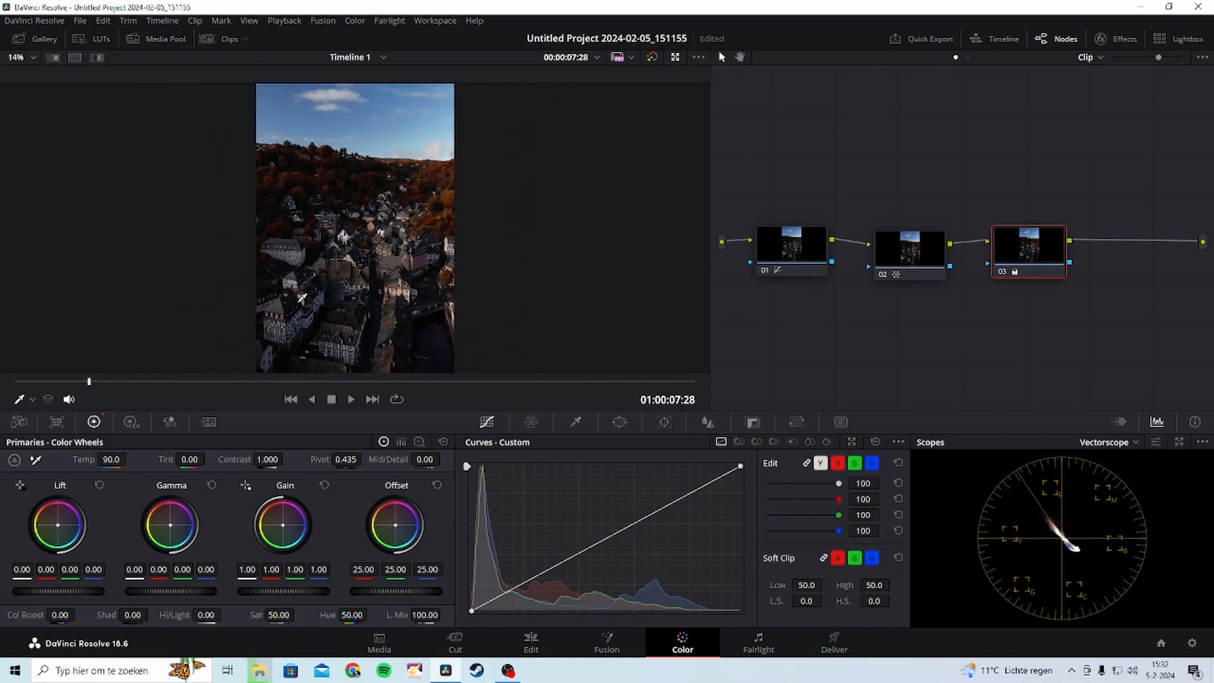
scroll(304, 263, down, 1)
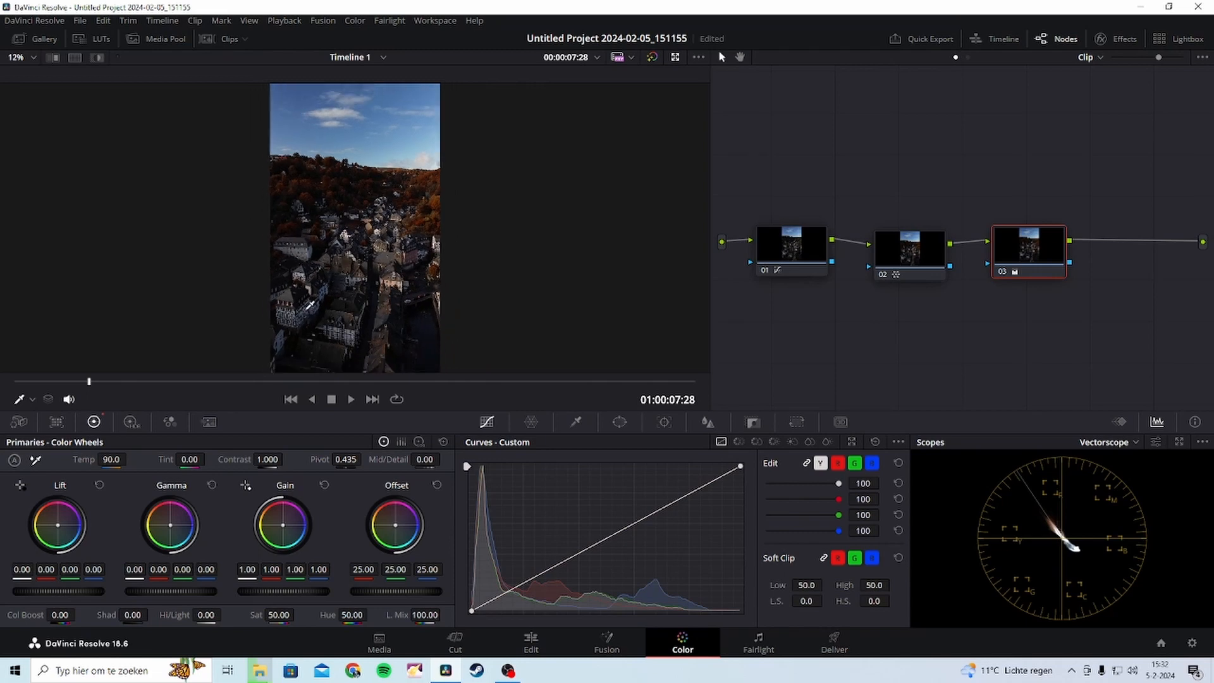
click(520, 382)
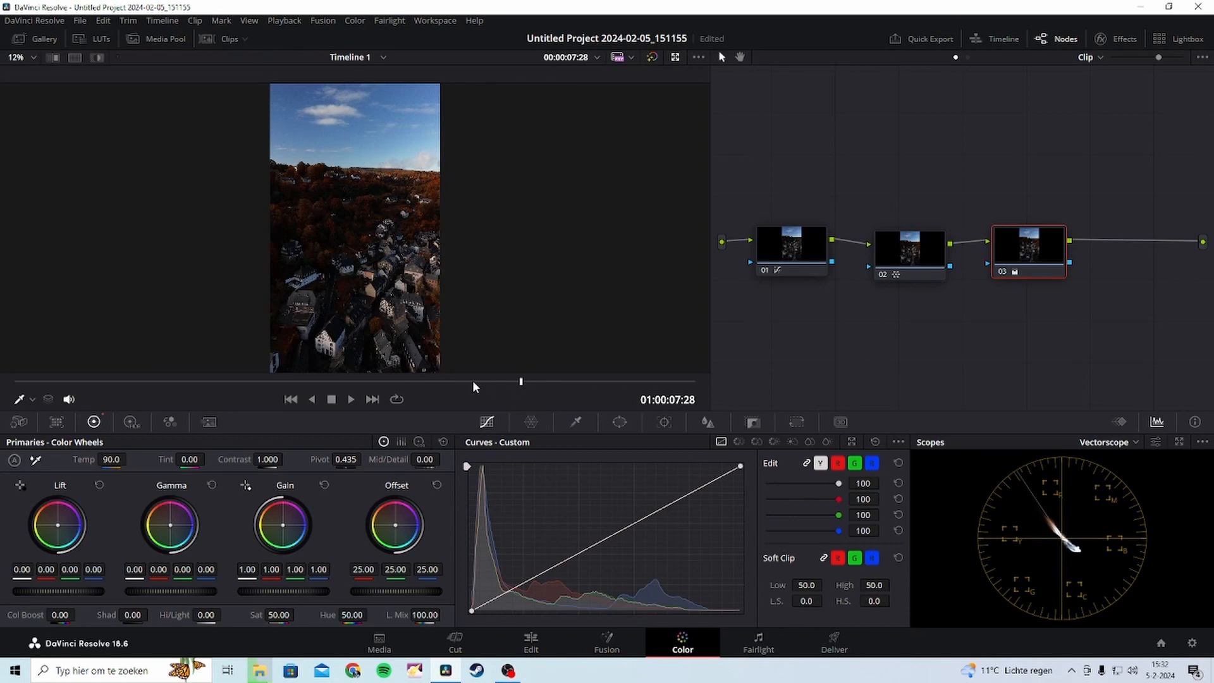
click(389, 382)
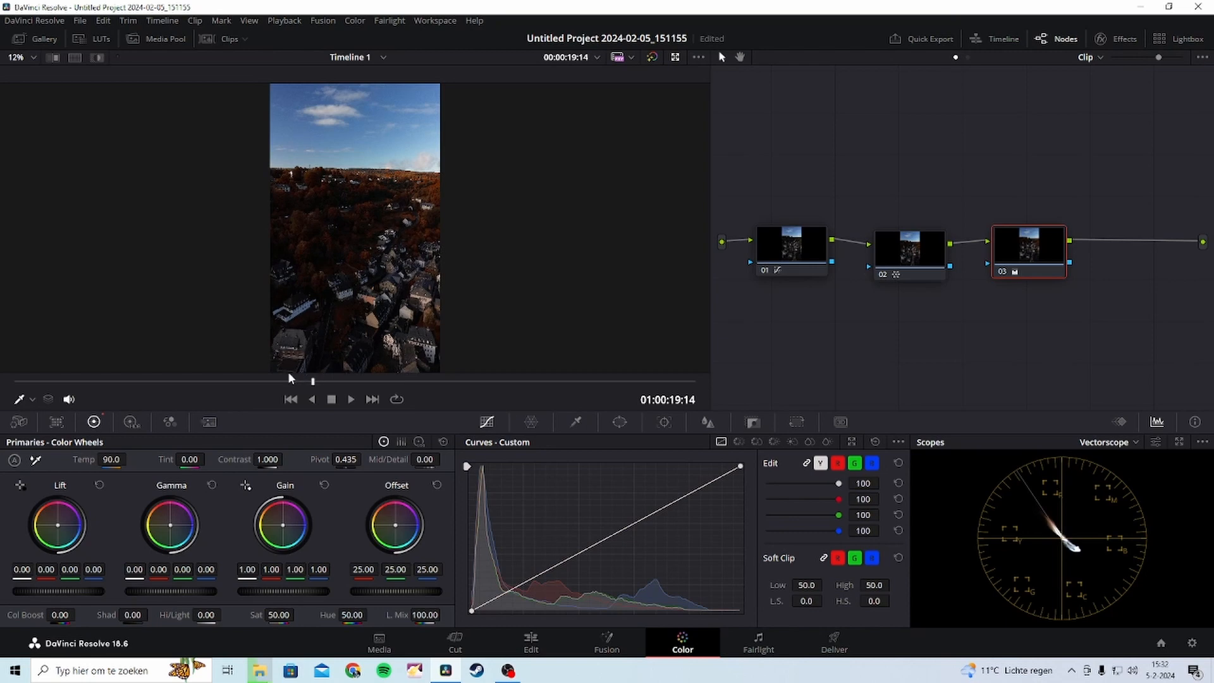
click(264, 381)
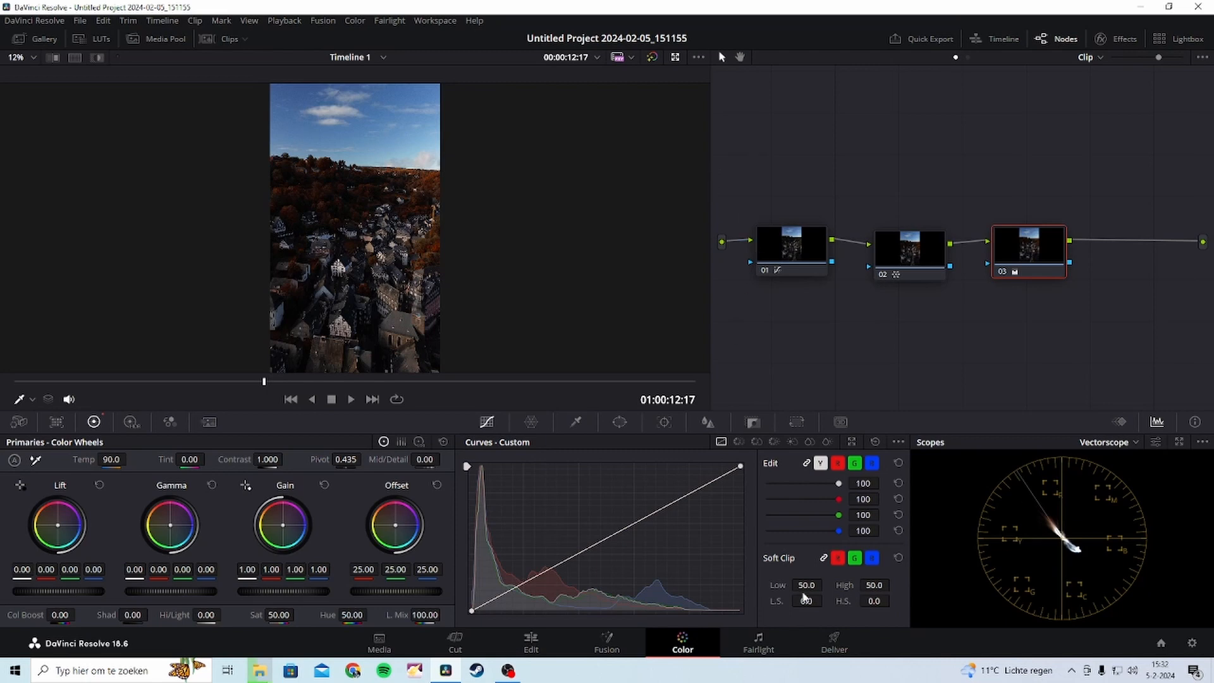
scroll(400, 269, down, 1)
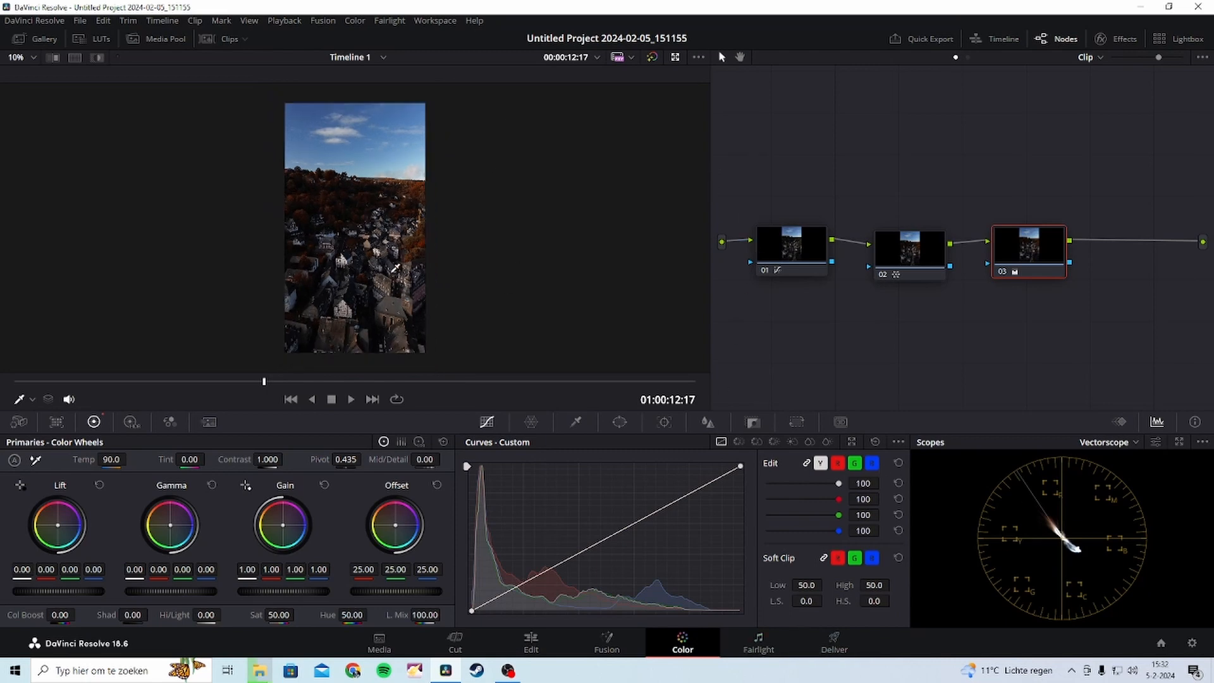
Return to the Edit page, select the Triangle Right transition and place the playhead at its start.
click(517, 644)
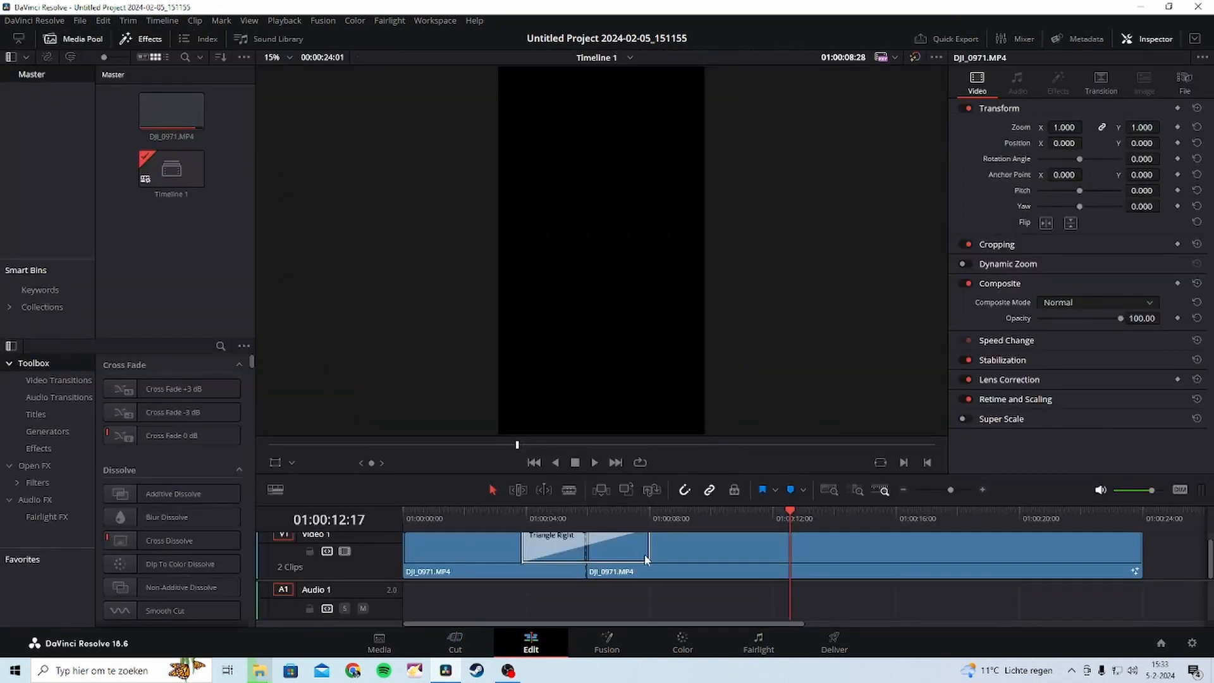
click(680, 549)
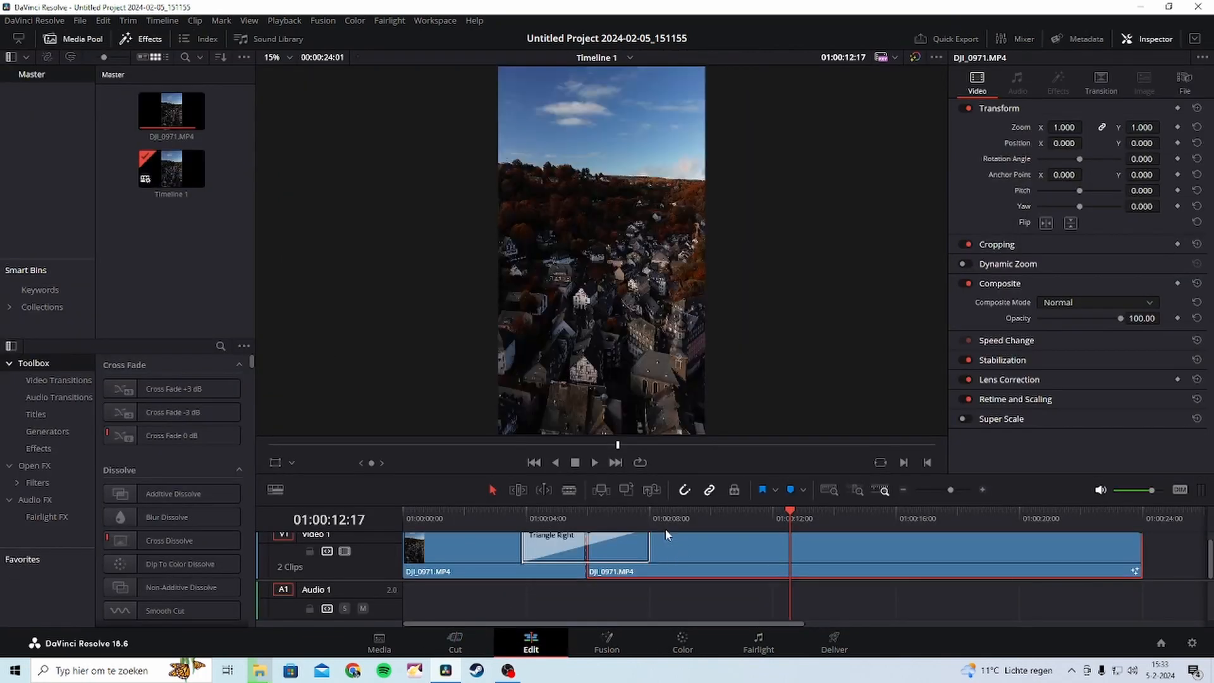
click(482, 511)
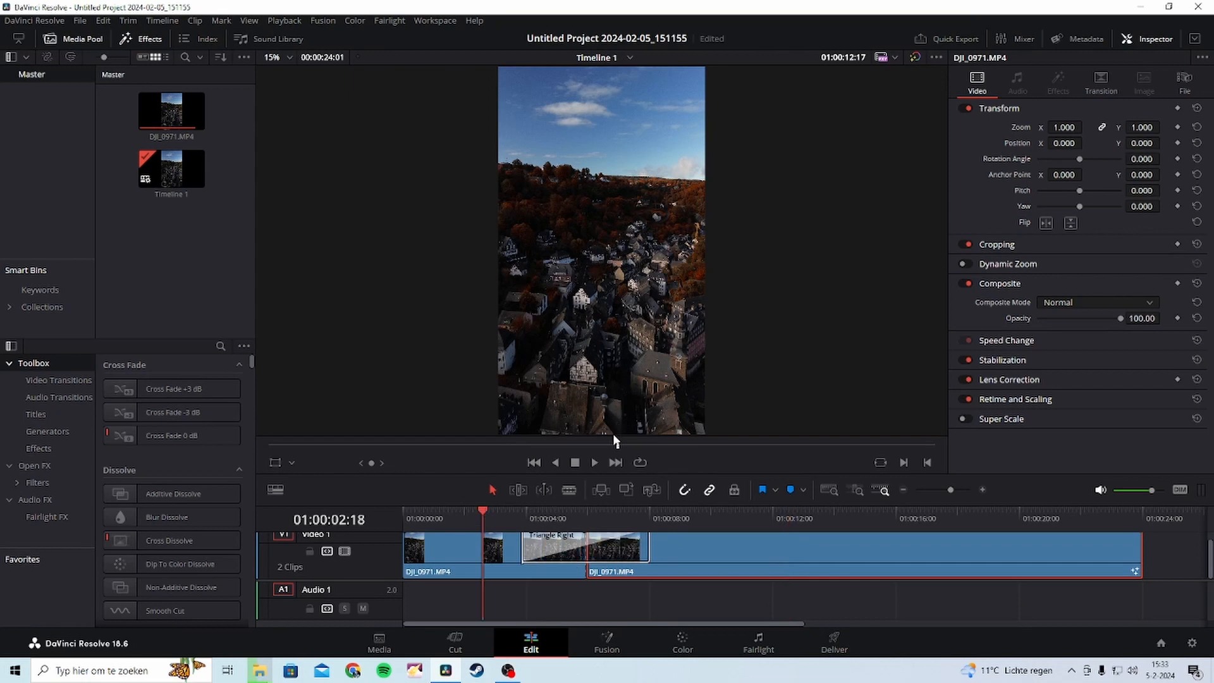
click(505, 511)
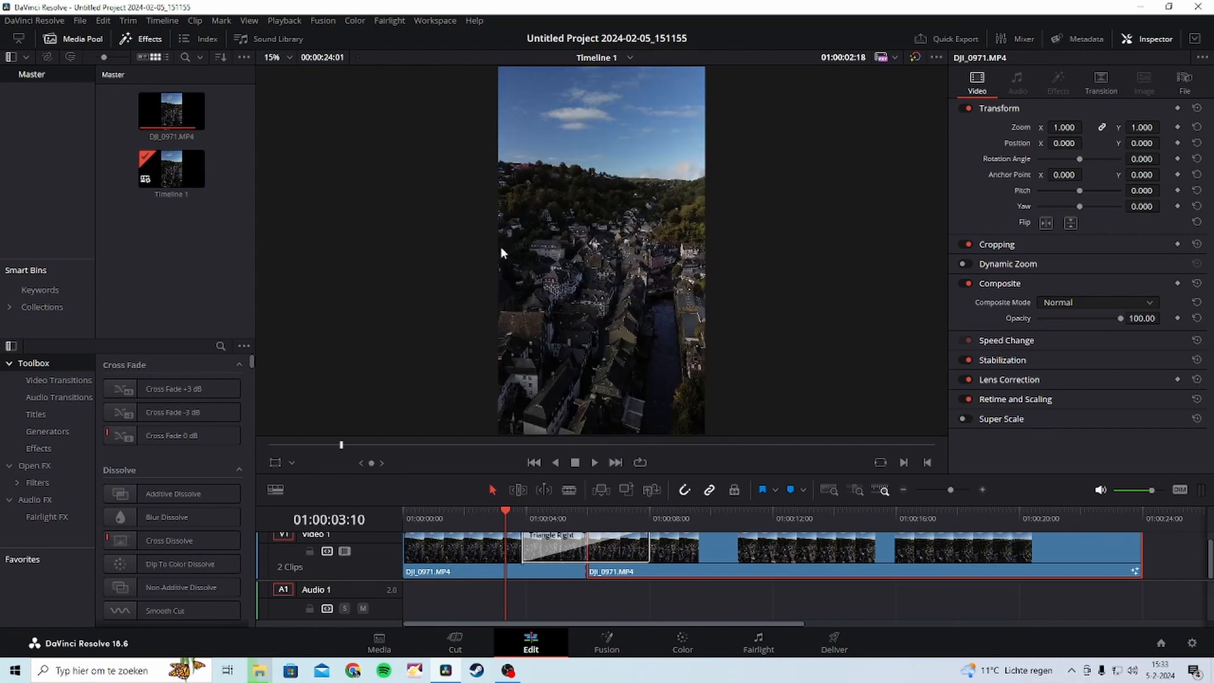
click(569, 550)
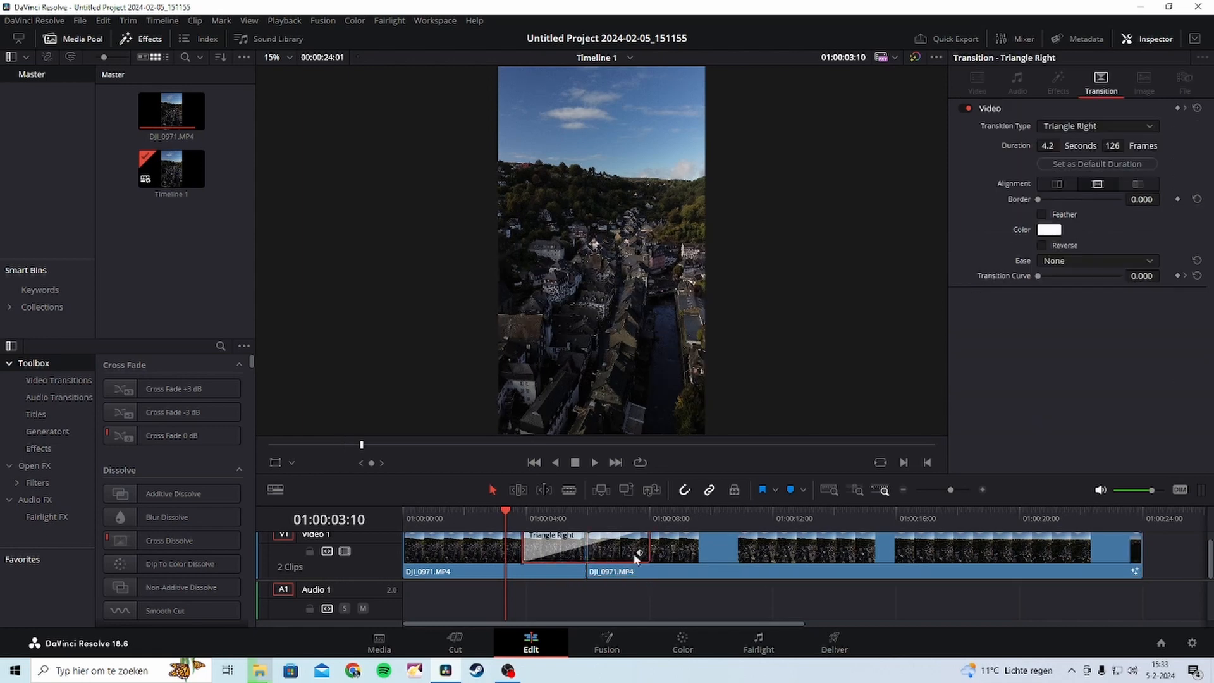
click(522, 514)
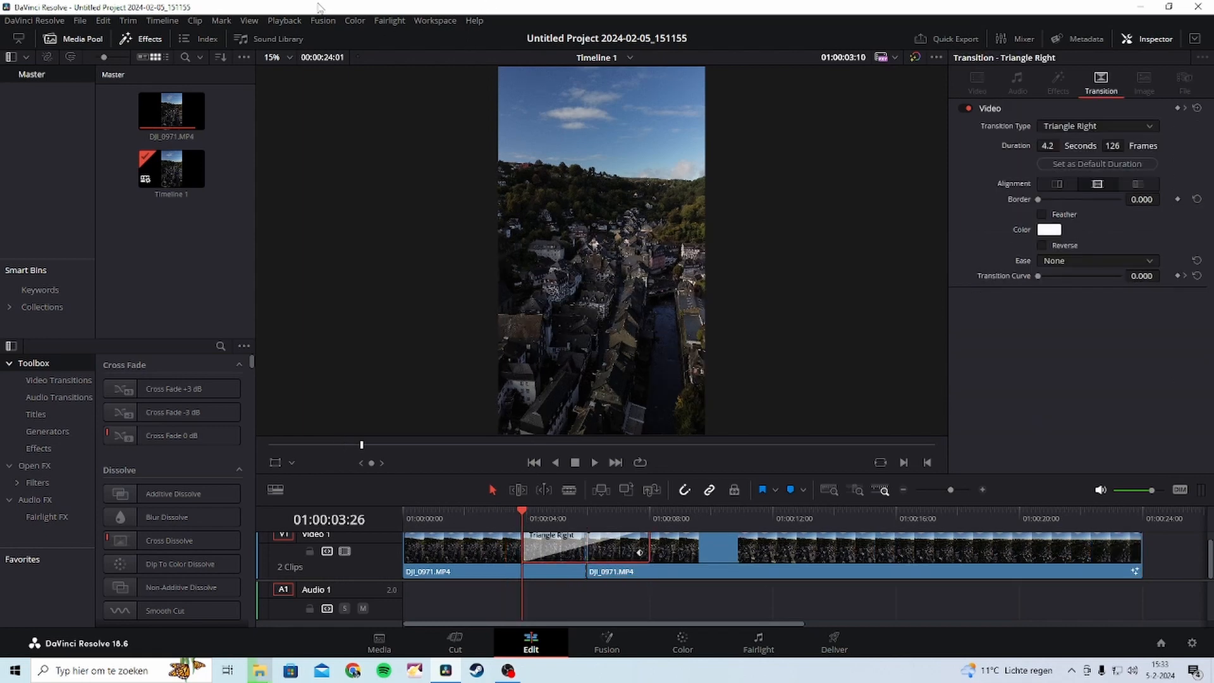
Set the timeline proxy resolution to Quarter and play through the Triangle Right transition.
click(284, 21)
mouse_move(370, 66)
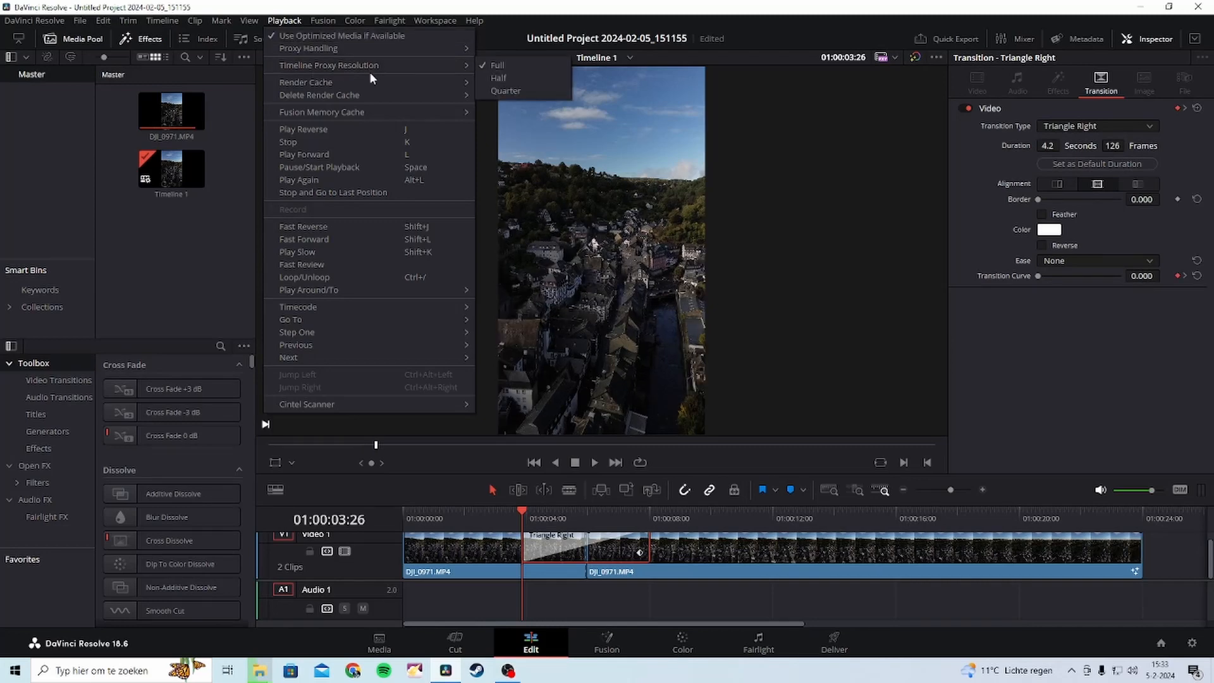
click(521, 92)
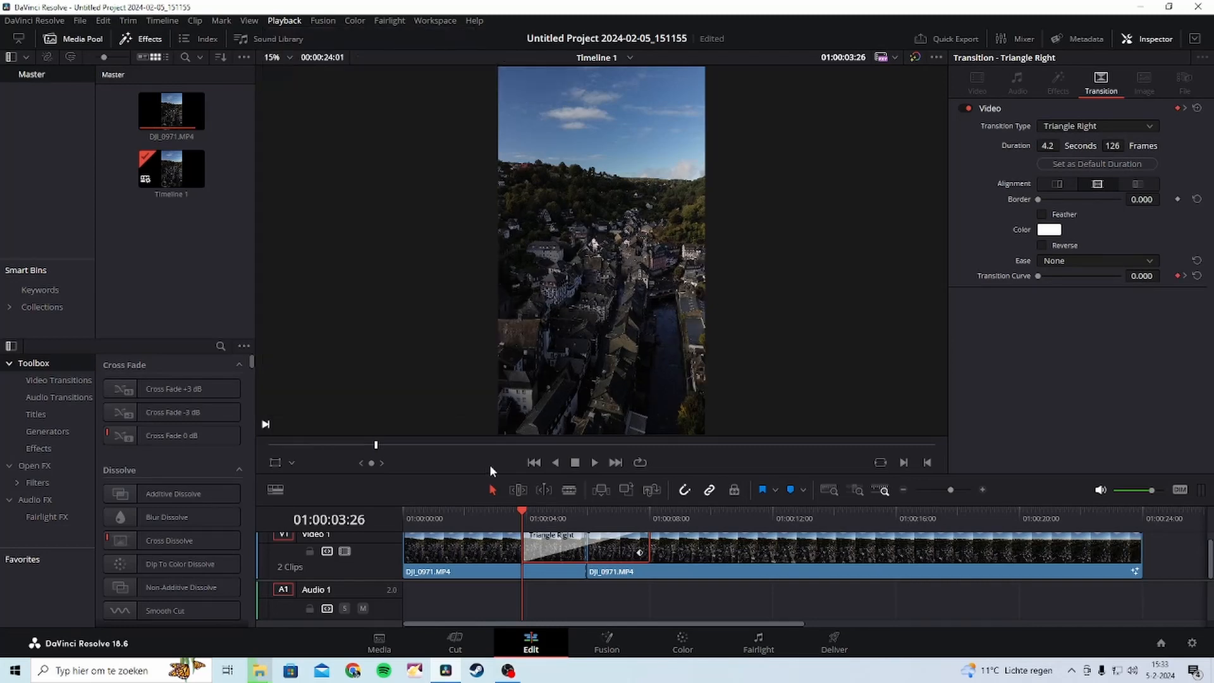
click(594, 462)
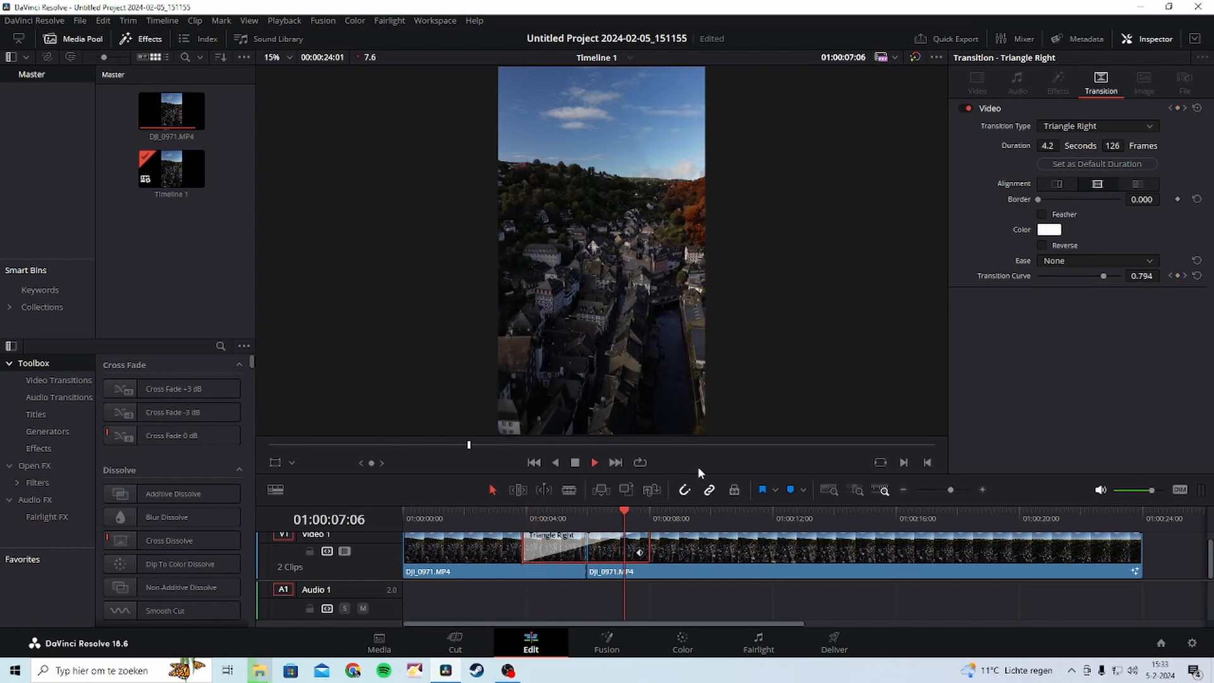
click(574, 463)
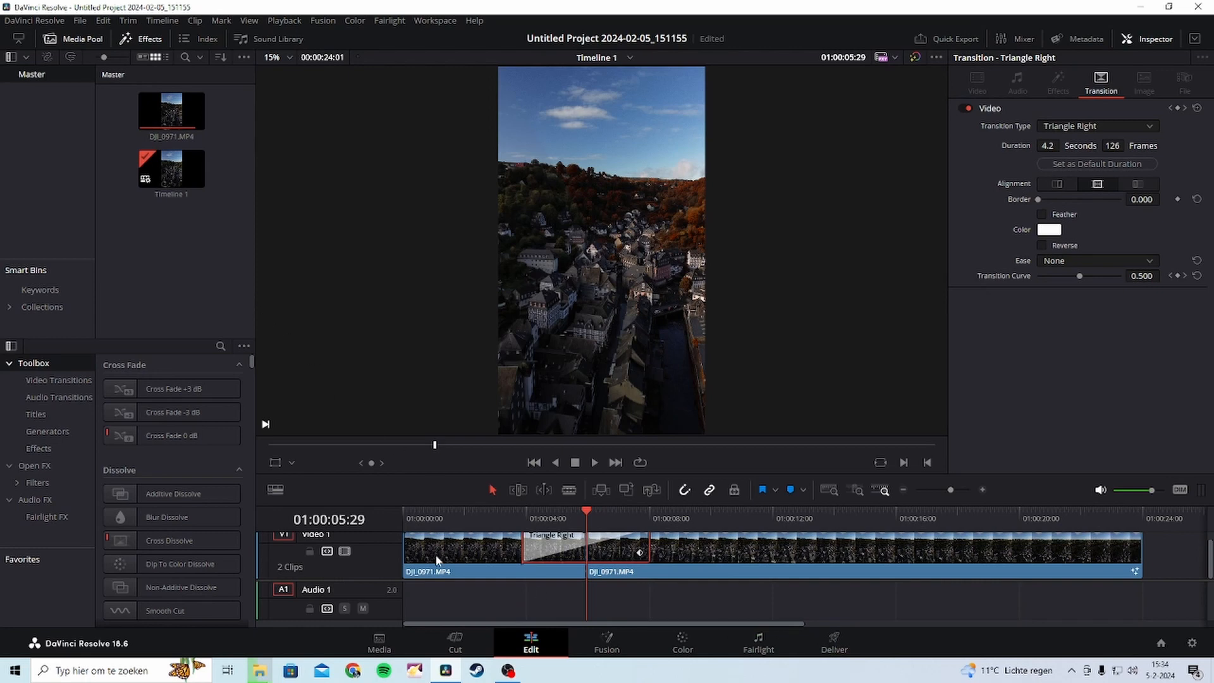
Go to the Deliver page and name the export file "tutorial youtube try 1".
click(841, 636)
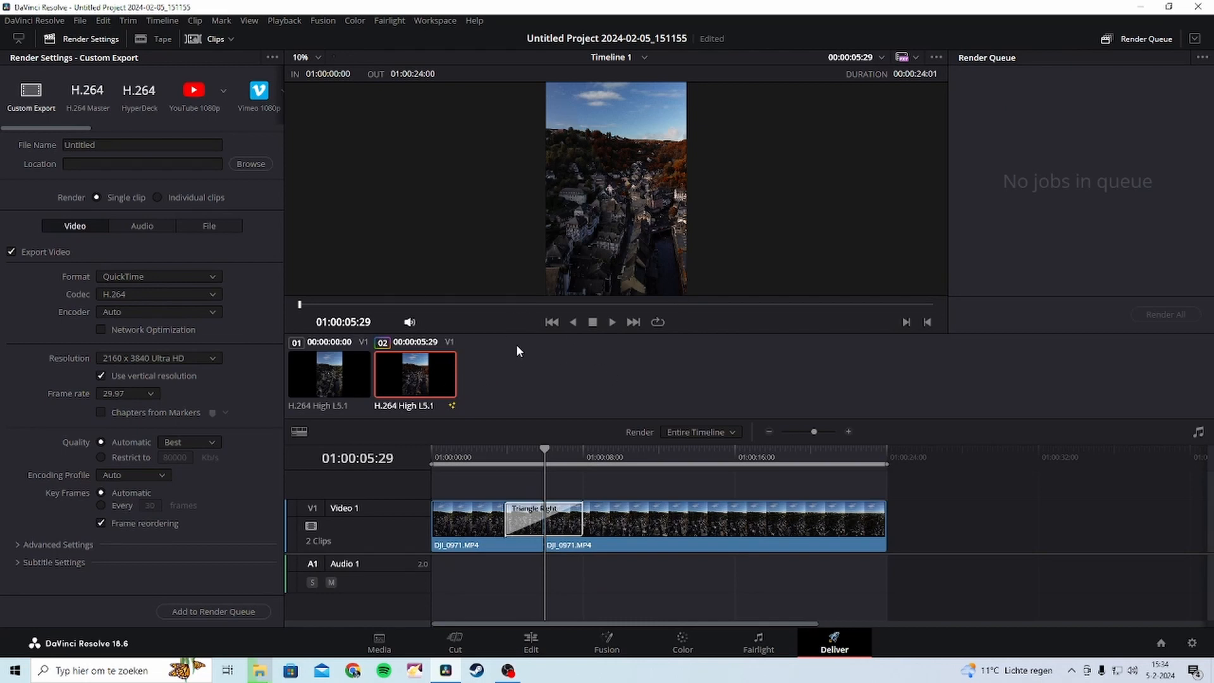
click(162, 144)
key(BackSpace)
text(tutorial youtube try 1)
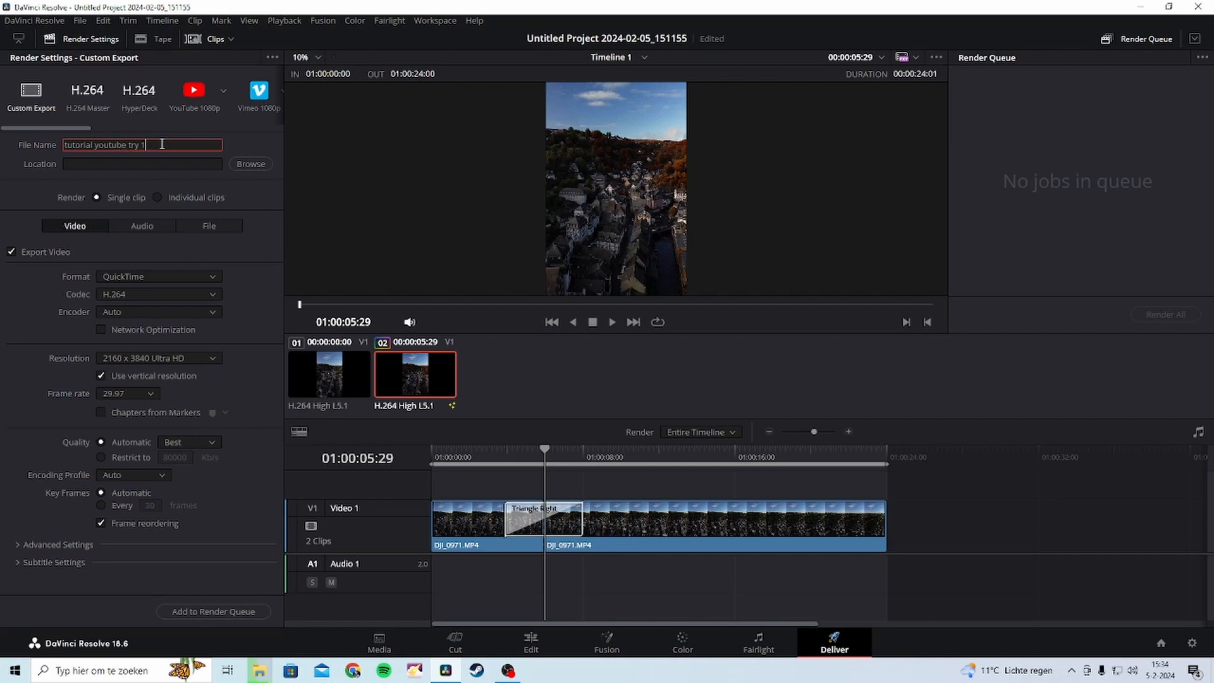
Choose Deze pc as the save location for the rendered file.
click(250, 164)
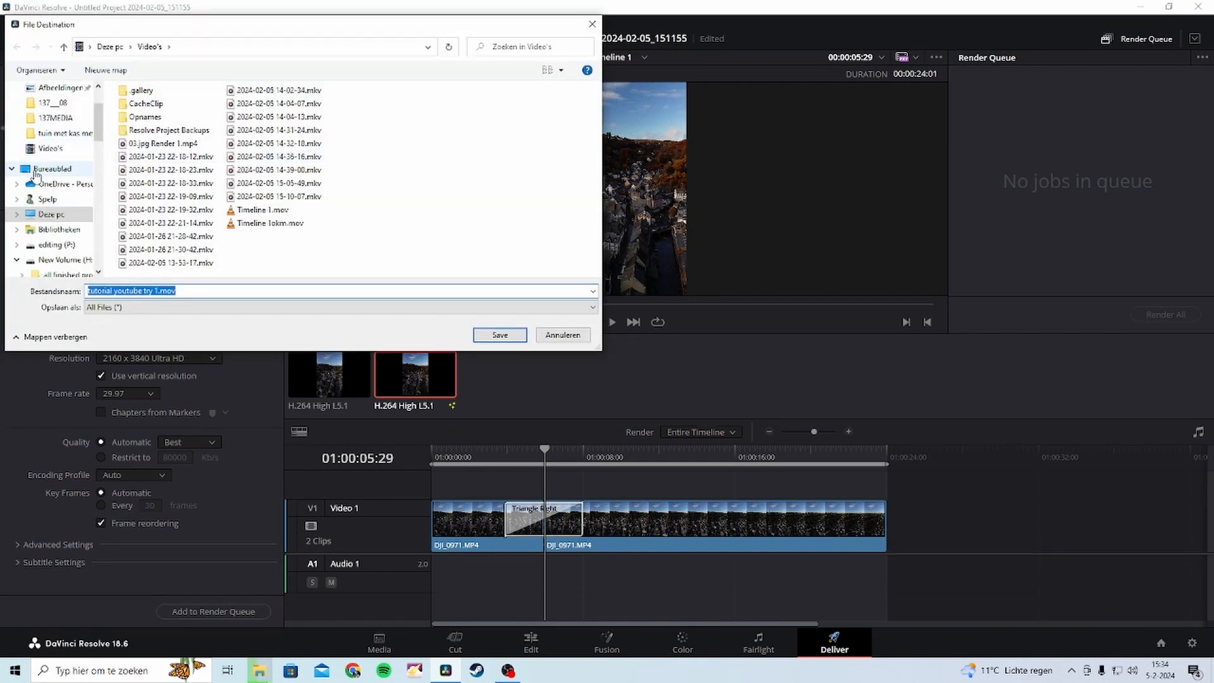
click(38, 169)
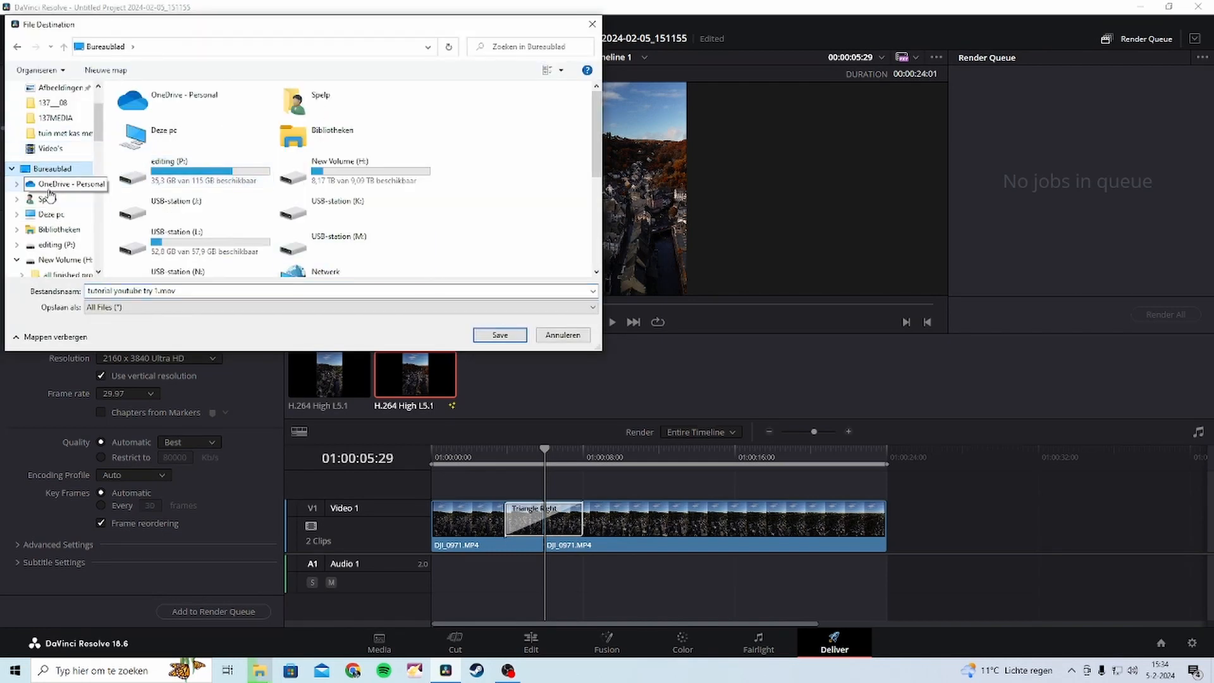
click(78, 218)
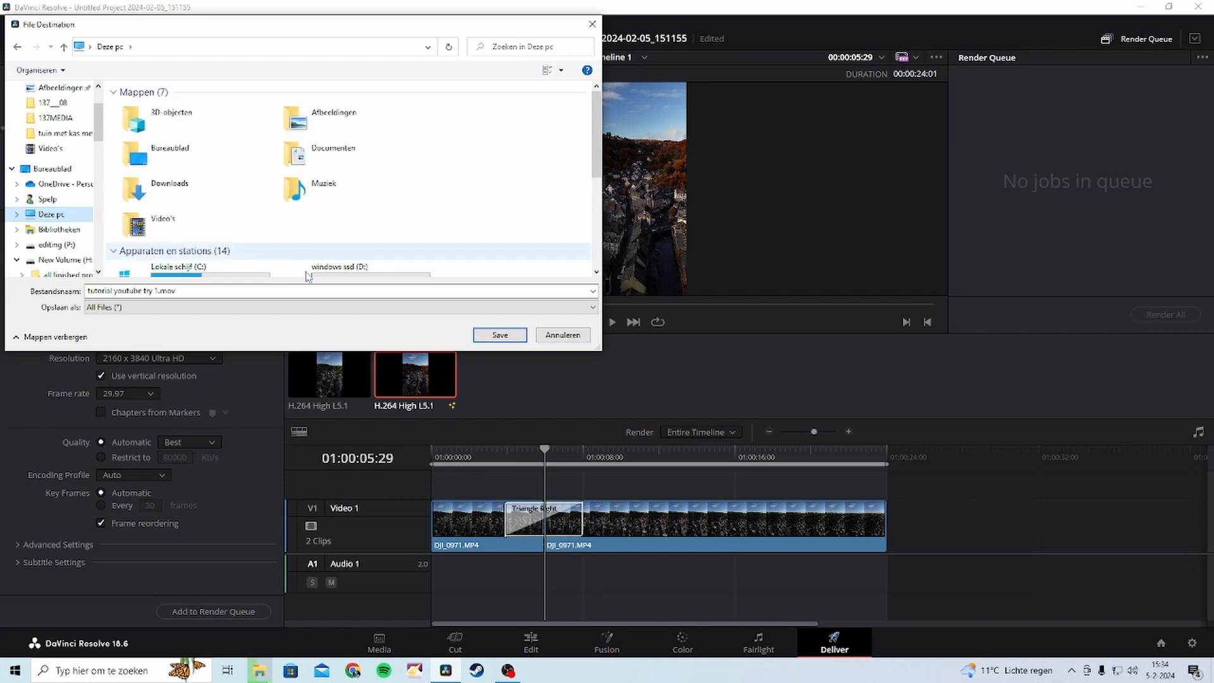
click(499, 334)
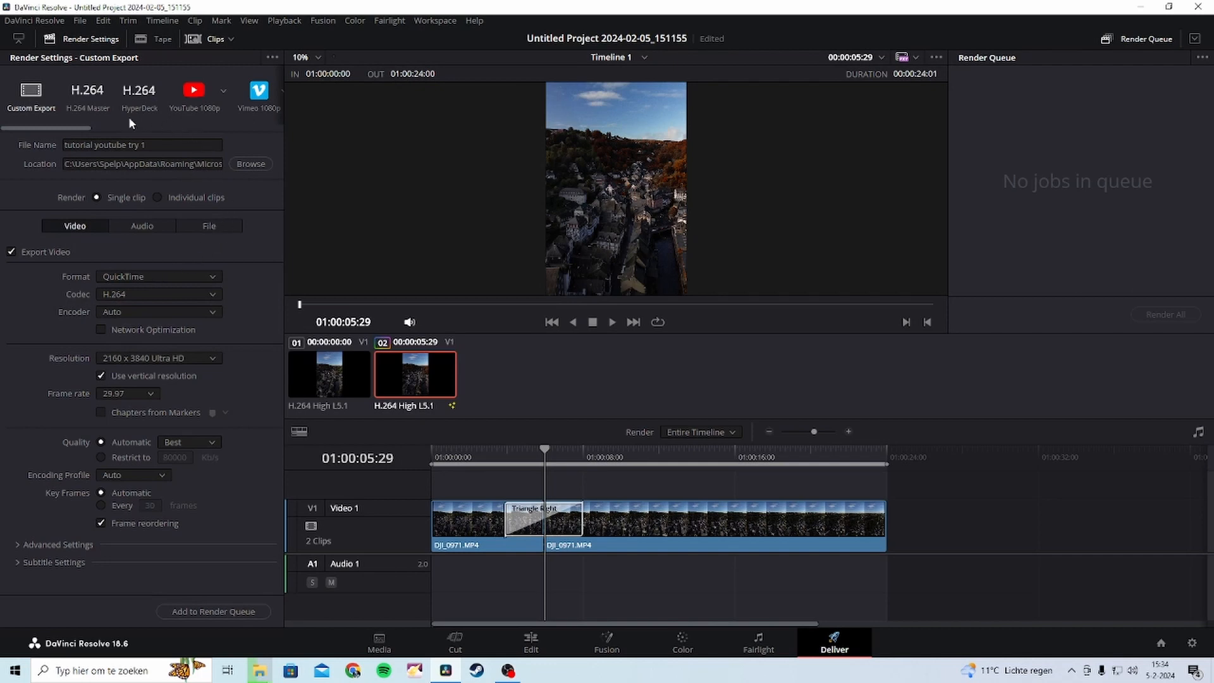
Try the H.264 Master and YouTube 1080p render presets, view YouTube's resolution choices, and return to Custom Export.
click(93, 95)
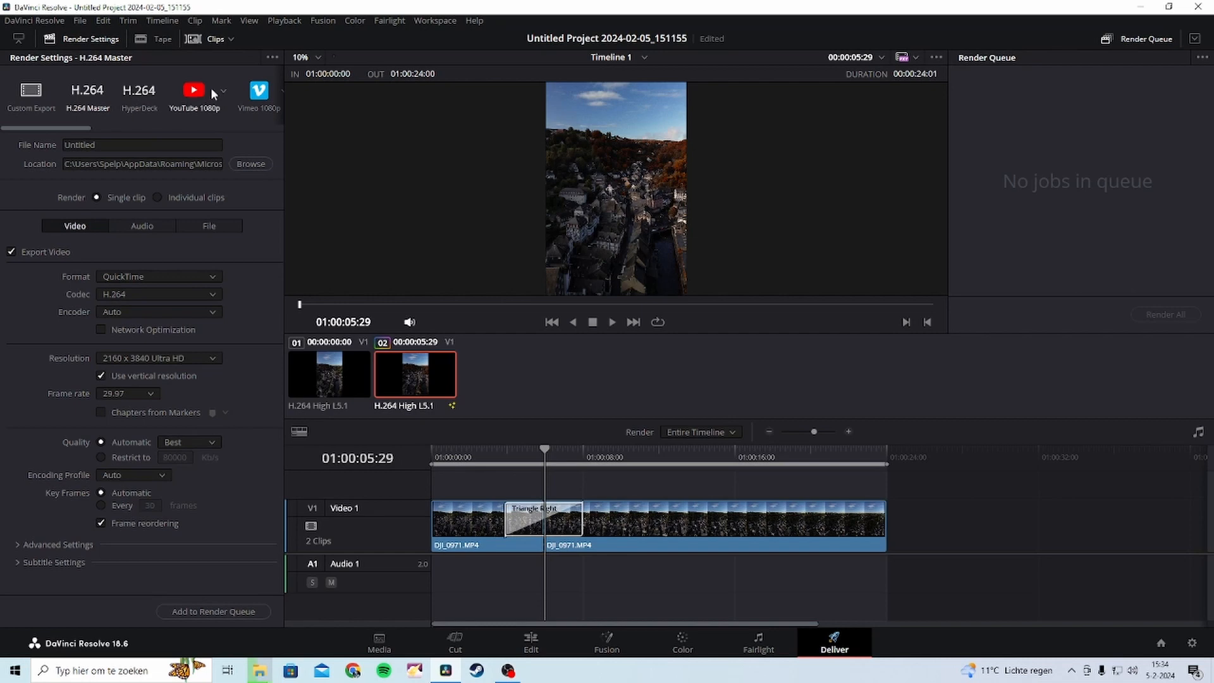
click(208, 106)
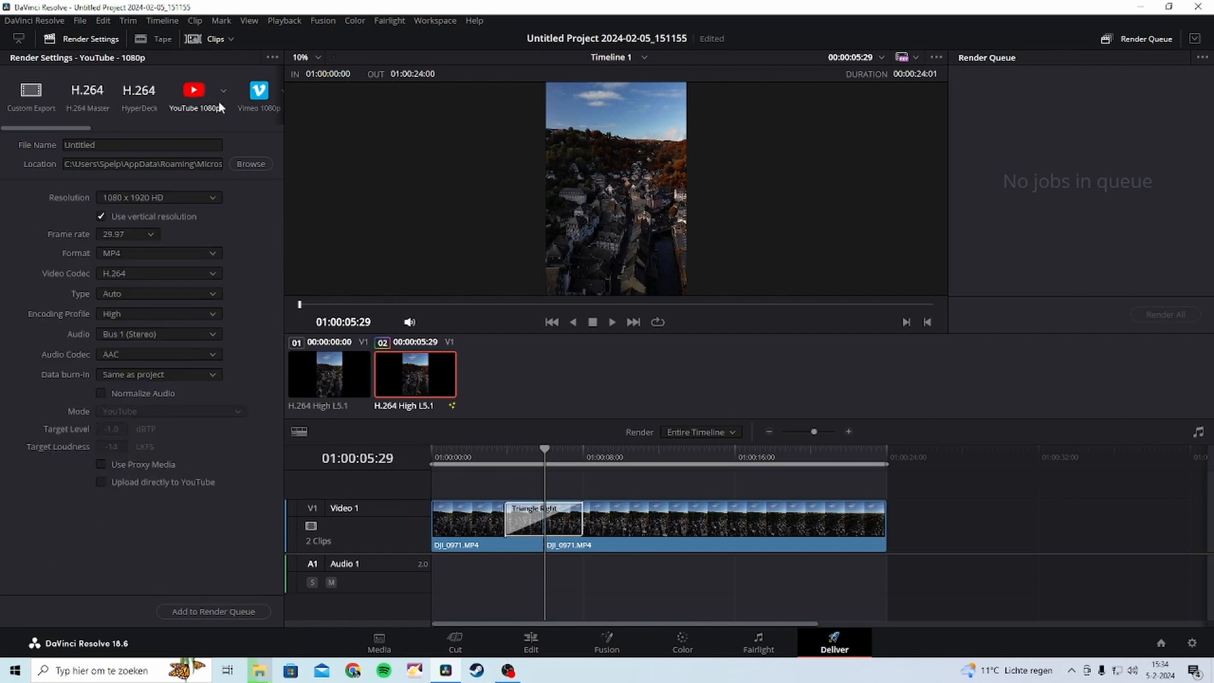
click(223, 92)
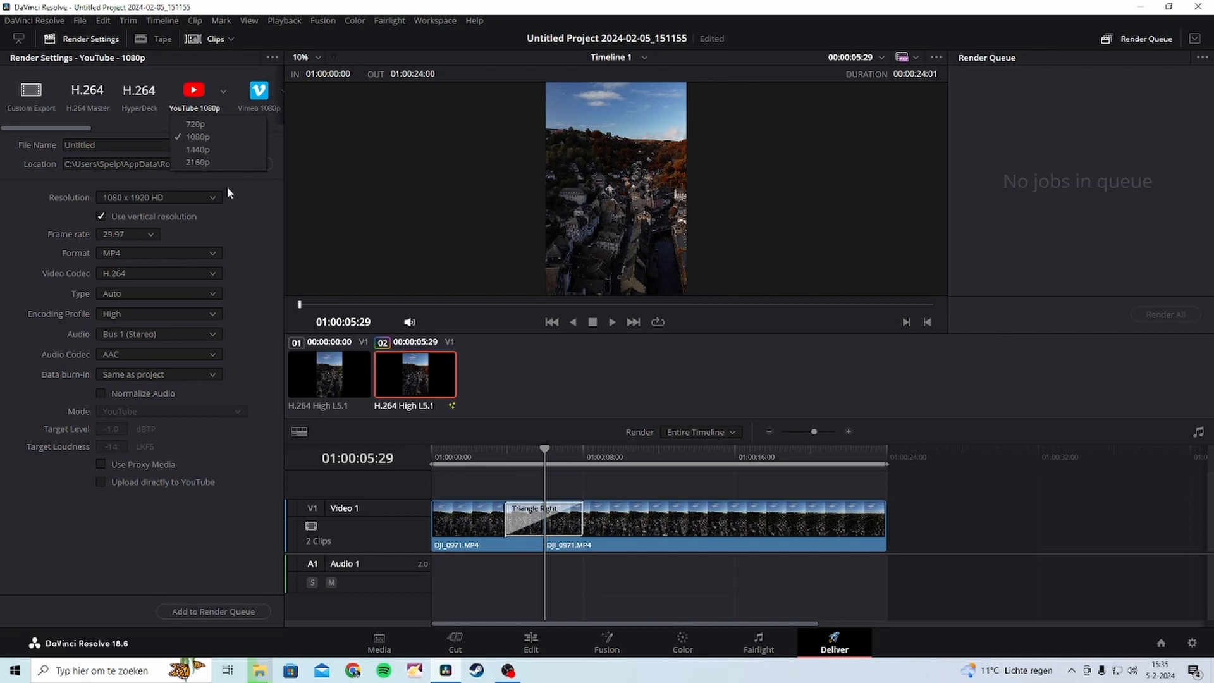
click(241, 216)
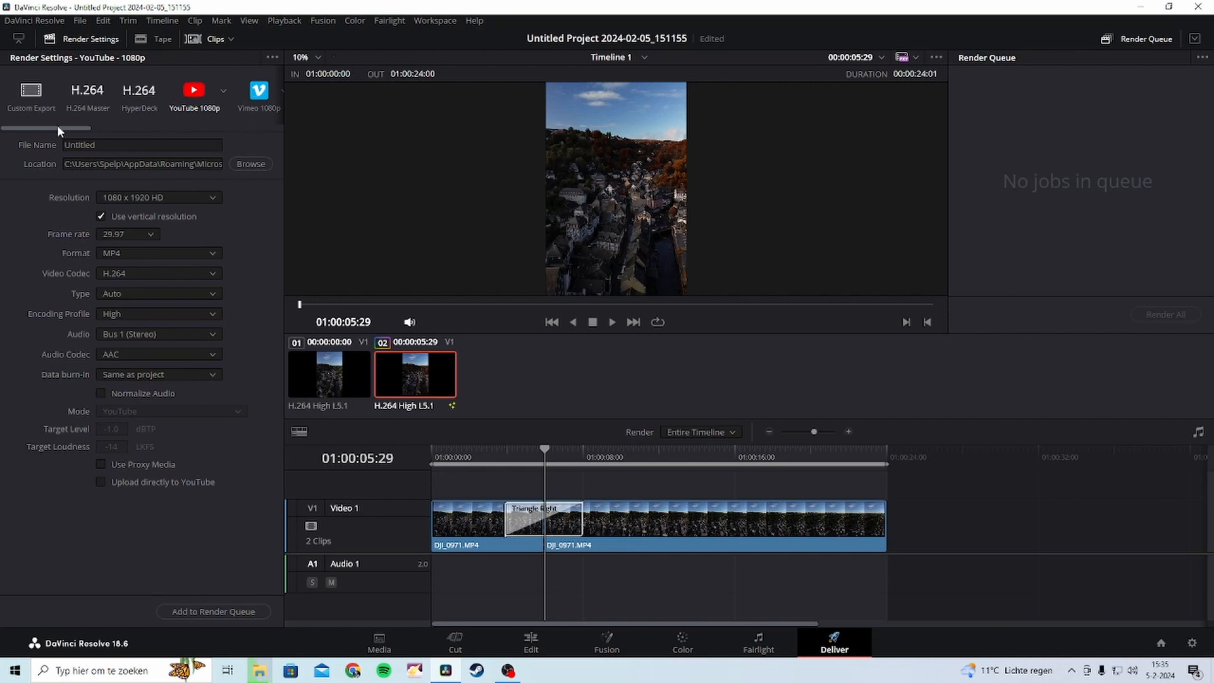
drag(57, 125, 32, 138)
click(47, 94)
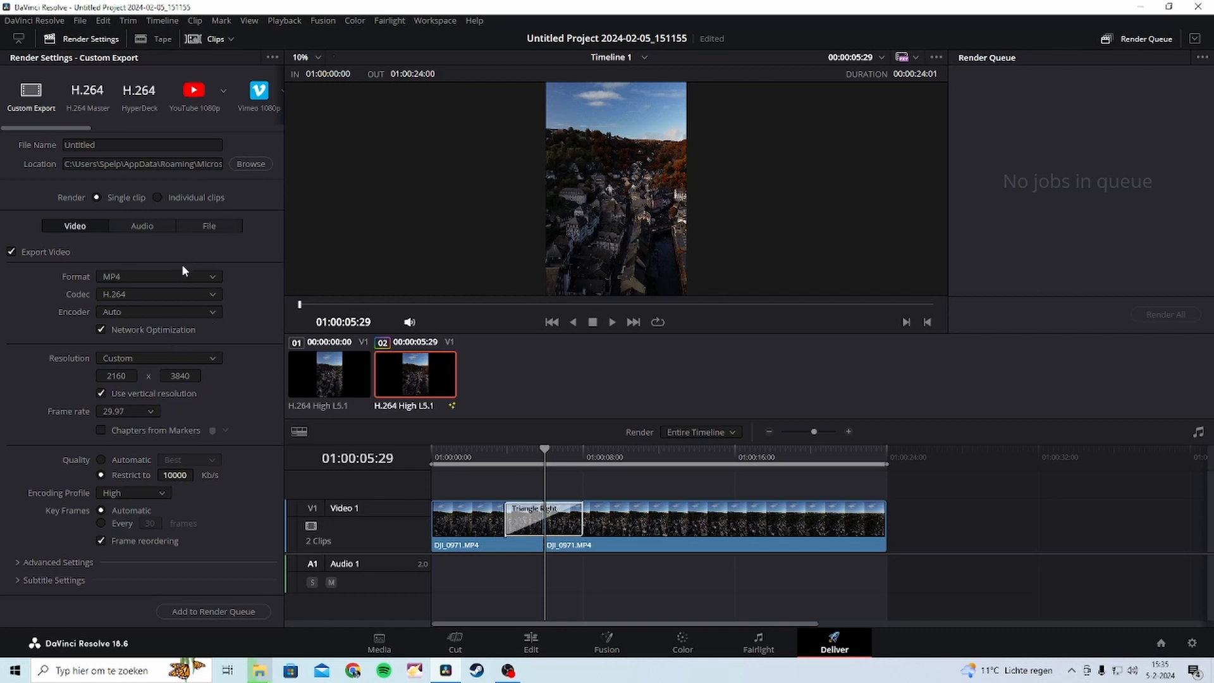
Look through the export format choices, try QuickTime, and return the format to MP4.
click(169, 281)
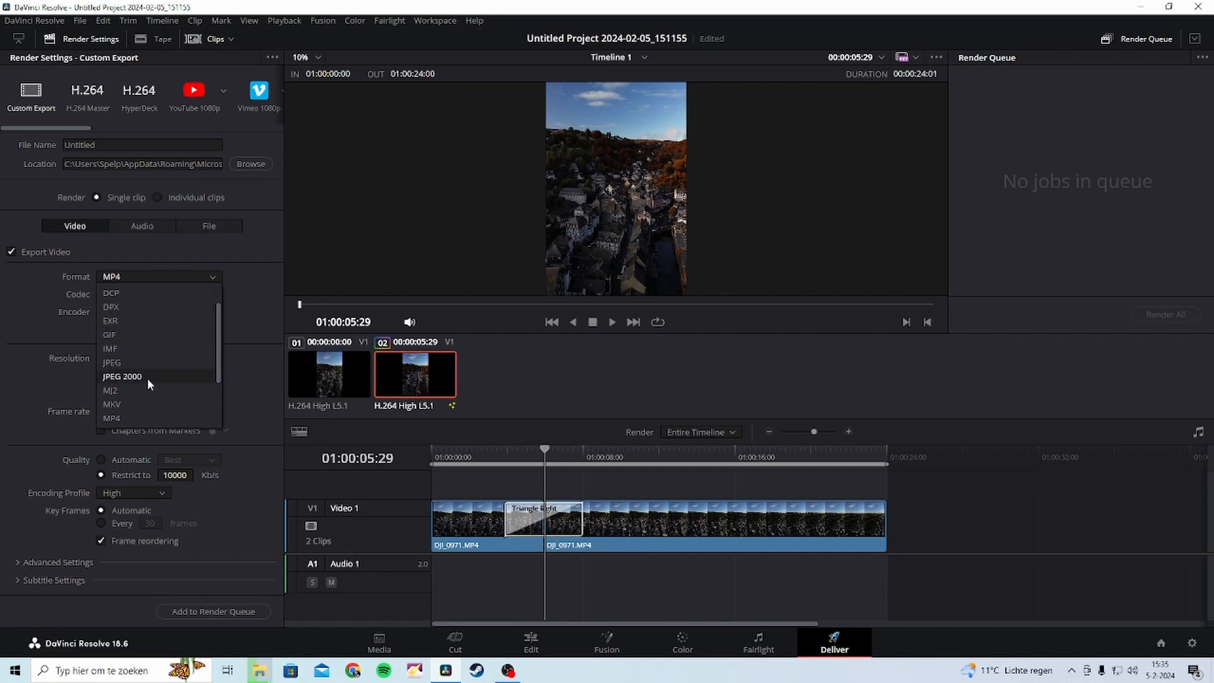
scroll(150, 364, down, 2)
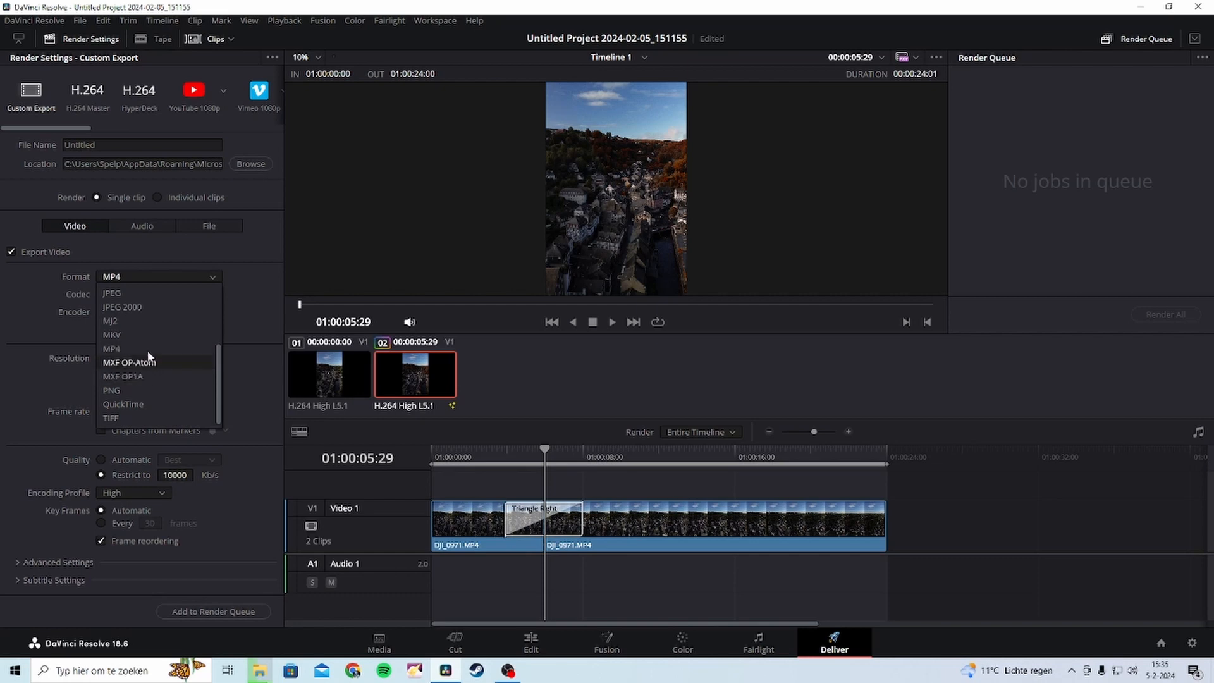
scroll(146, 348, up, 2)
scroll(140, 340, down, 2)
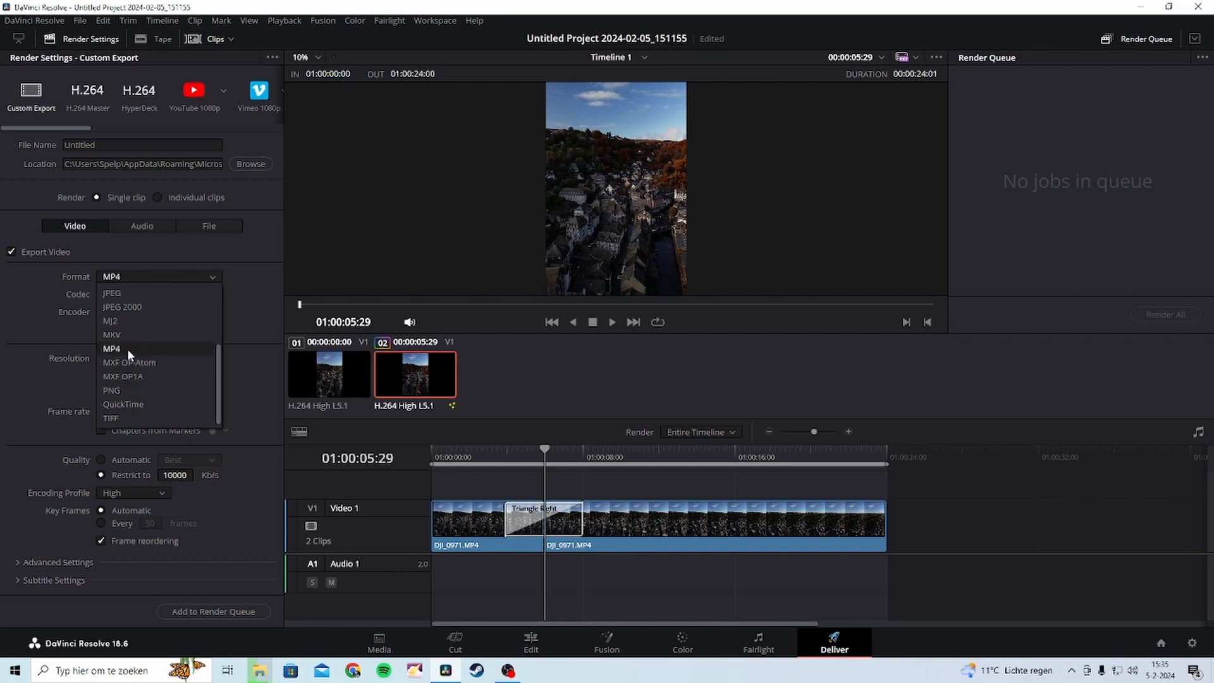
click(134, 404)
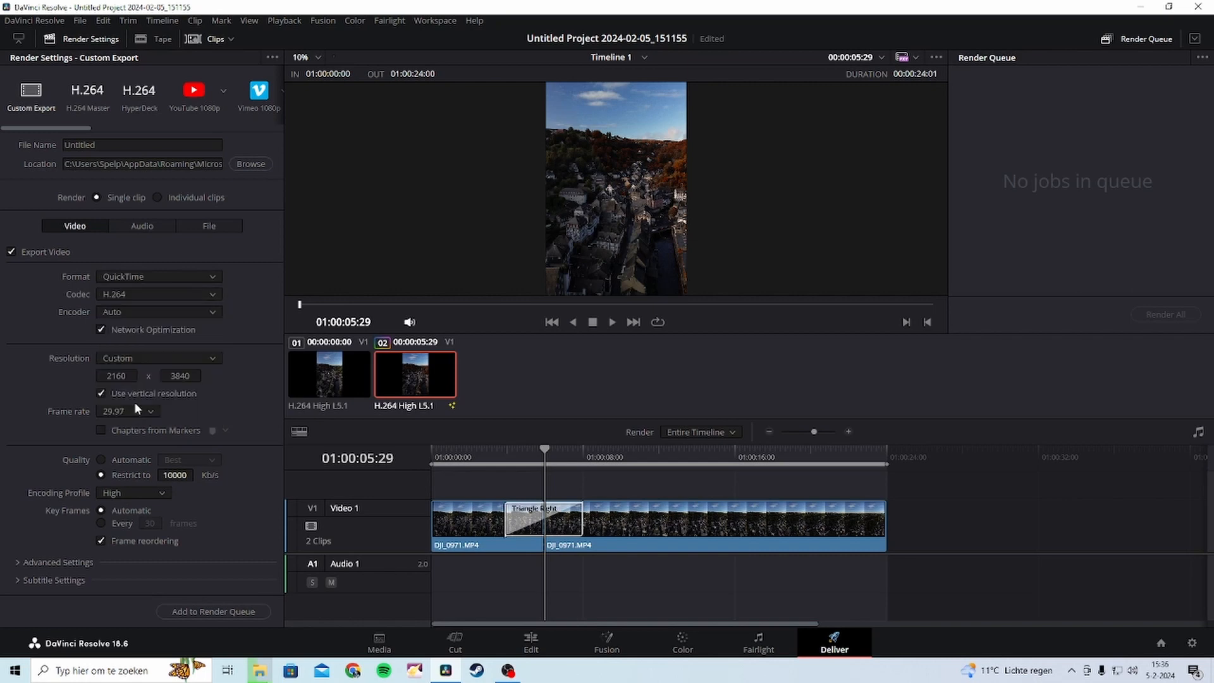
click(134, 276)
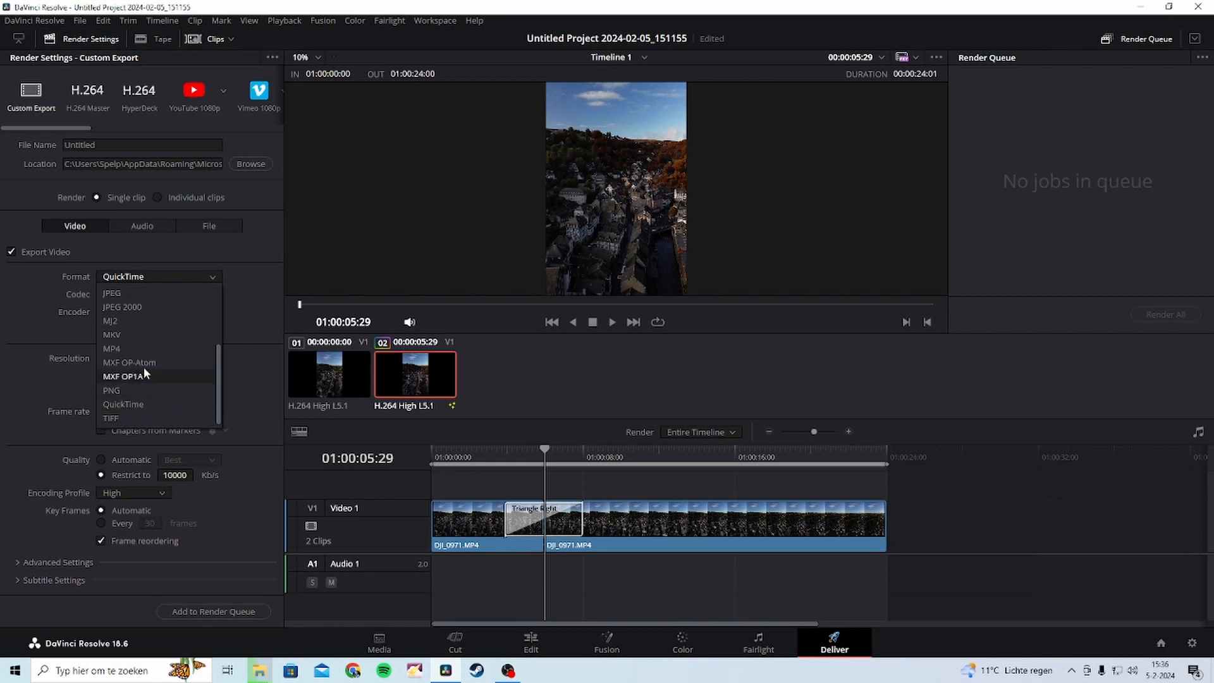
click(134, 349)
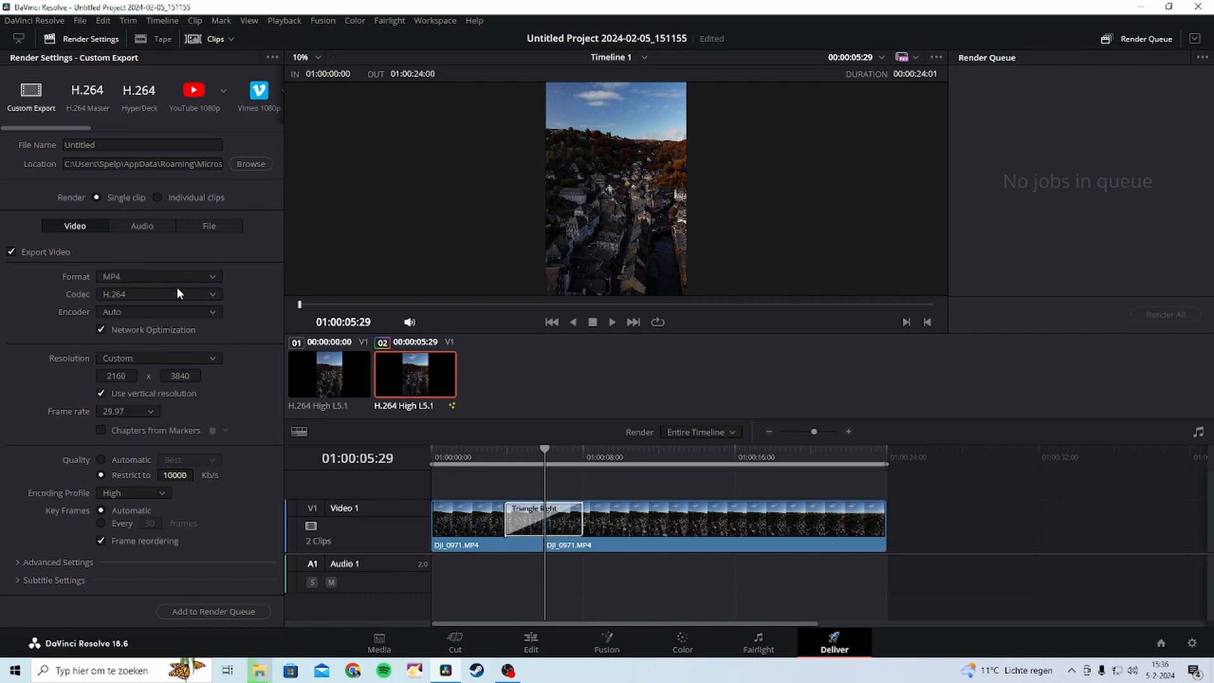
Set the export format to QuickTime and view its codec choices, keeping H.264.
click(127, 292)
click(135, 275)
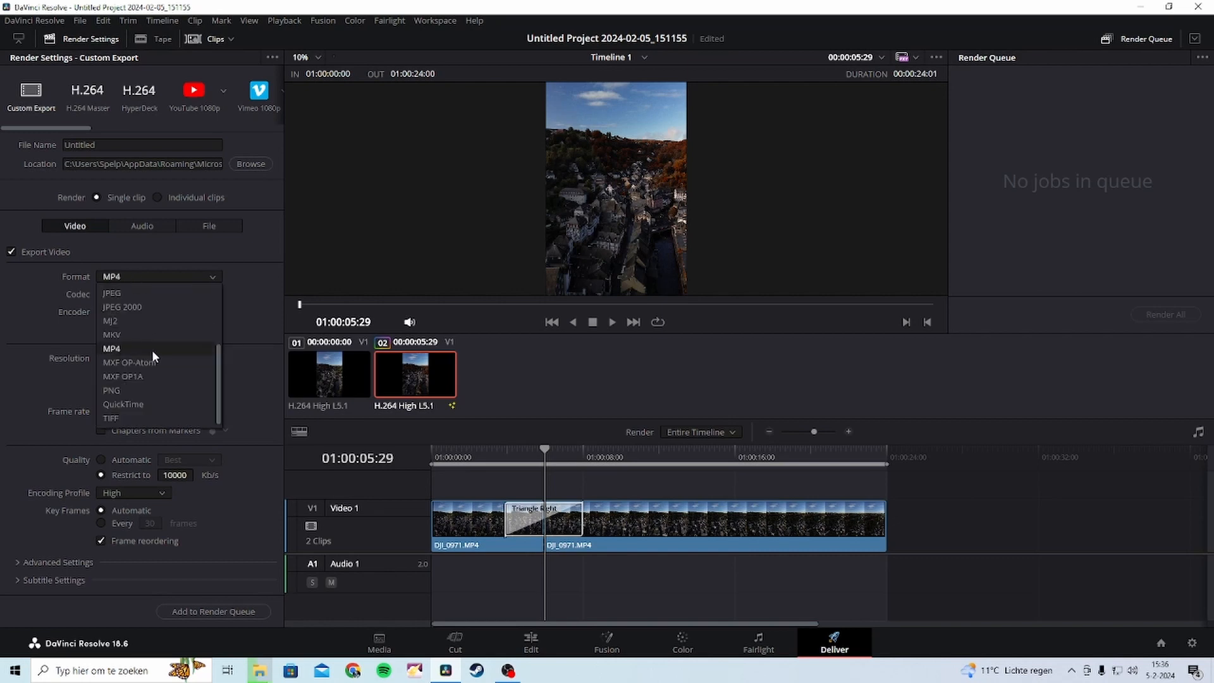
click(143, 404)
click(137, 295)
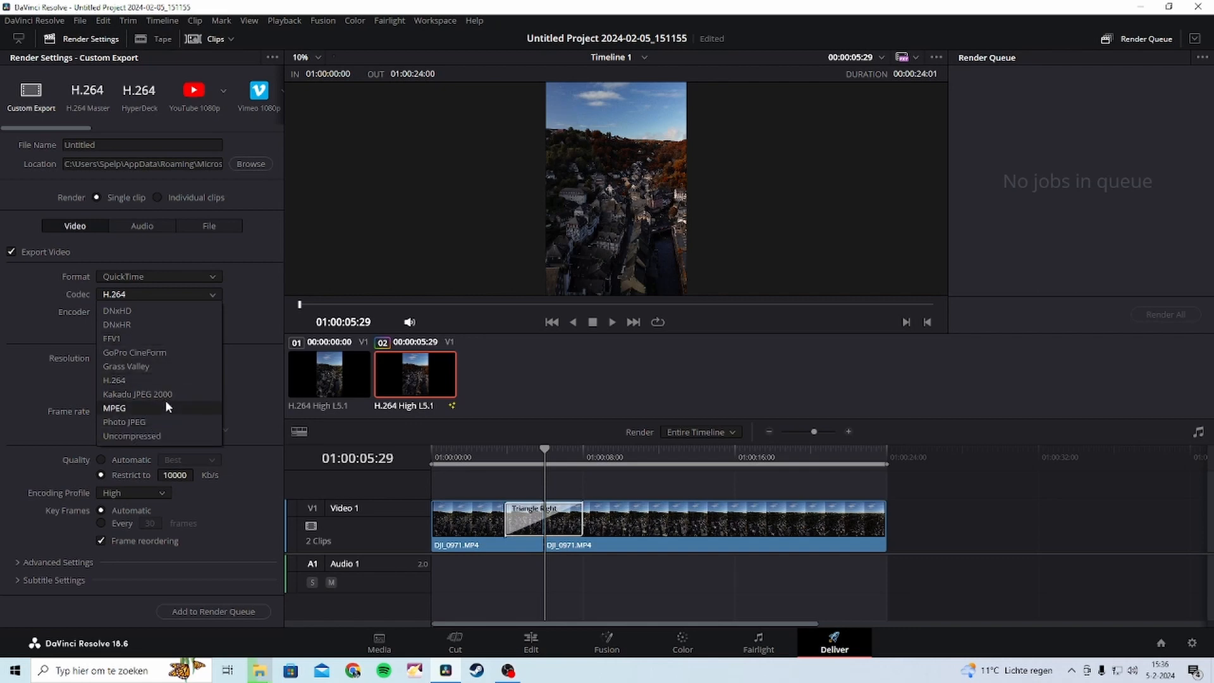
click(246, 326)
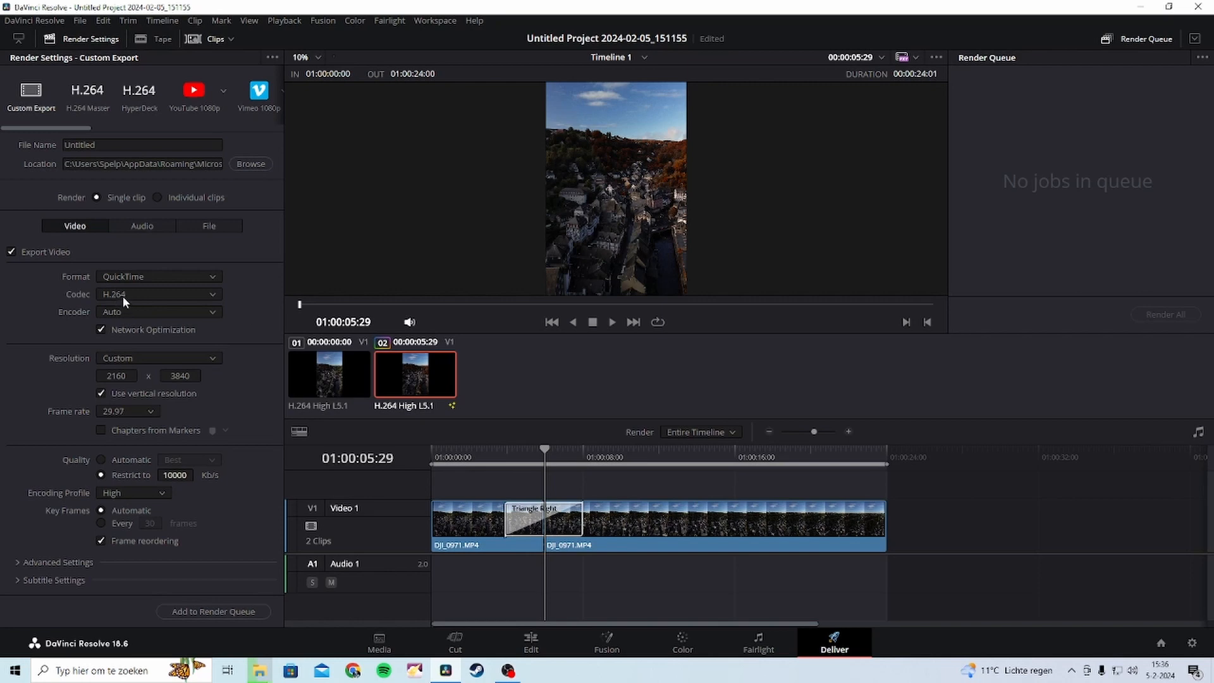
Set the export resolution to 1080 x 1920 HD and restrict the quality to 150000 Kb/s.
click(147, 359)
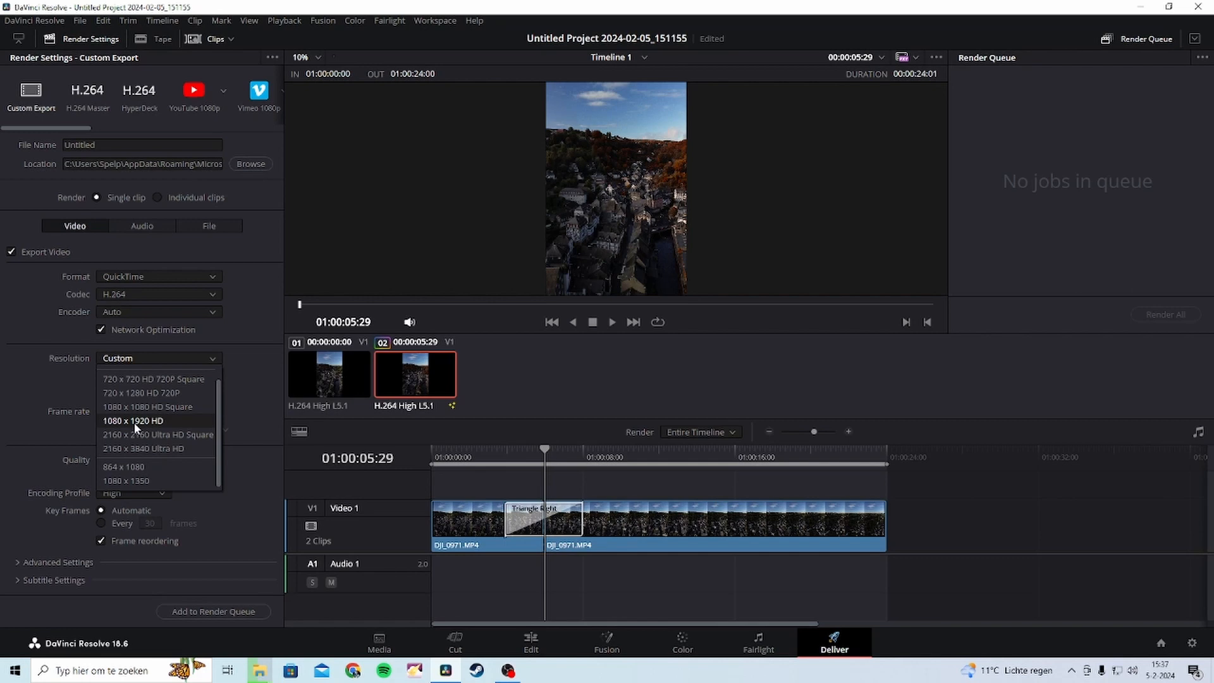
click(134, 423)
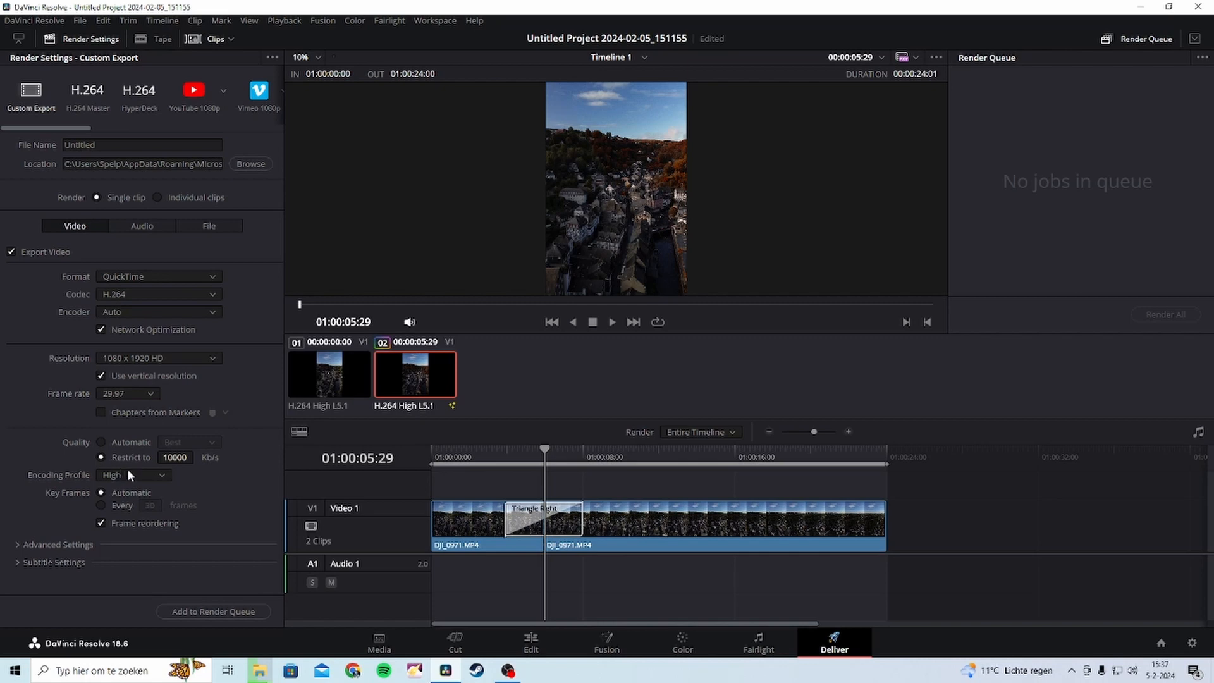
click(180, 459)
text(15000)
Add the timeline export to the render queue and start rendering all queued jobs.
click(256, 612)
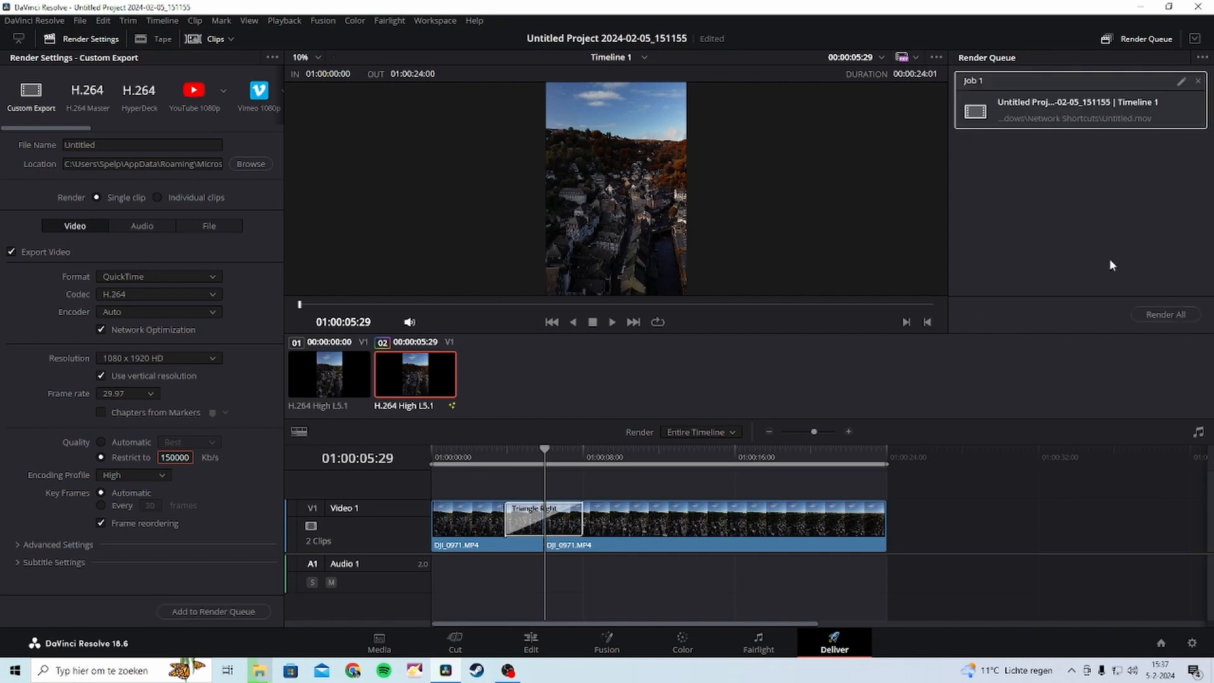
click(1166, 315)
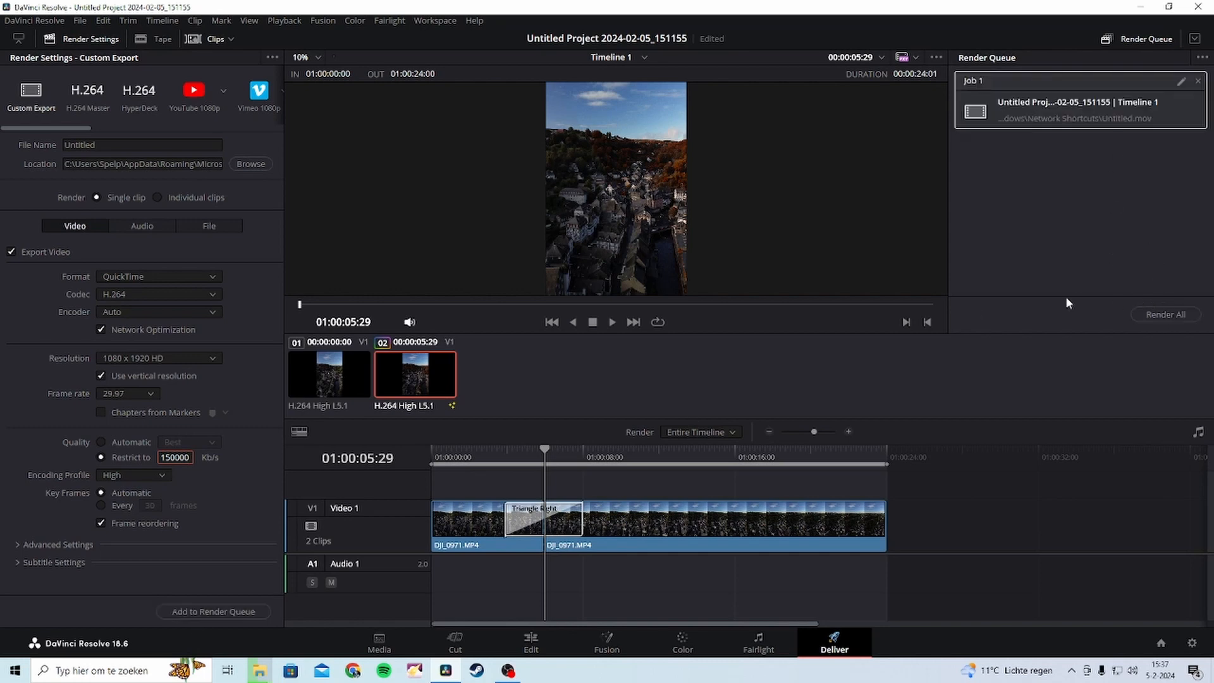